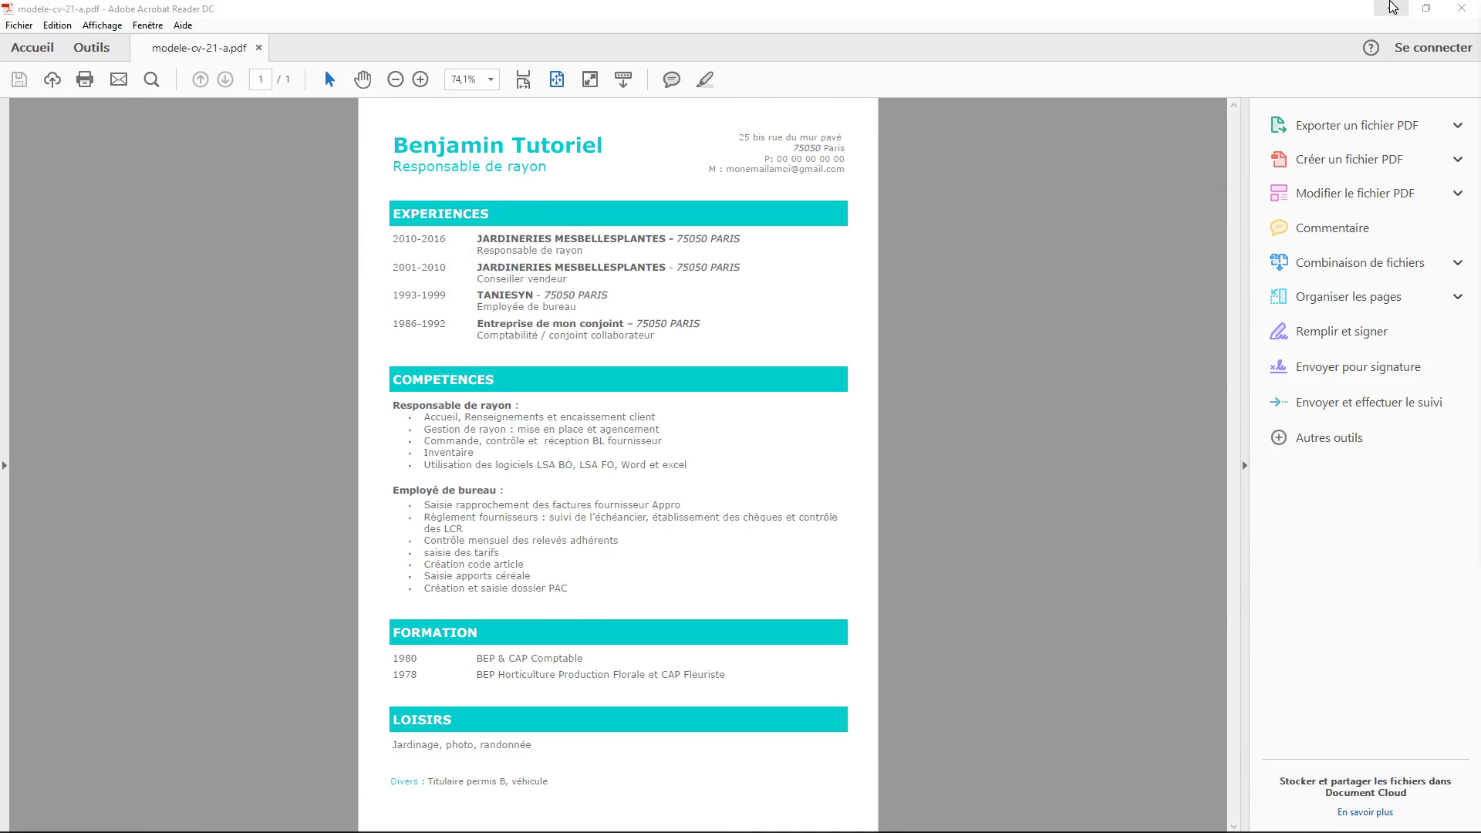
- Switch to the blank OpenOffice Writer document and insert a table with 2 columns and 1 row
{"action": "left_click", "coordinate": [1392, 8]}
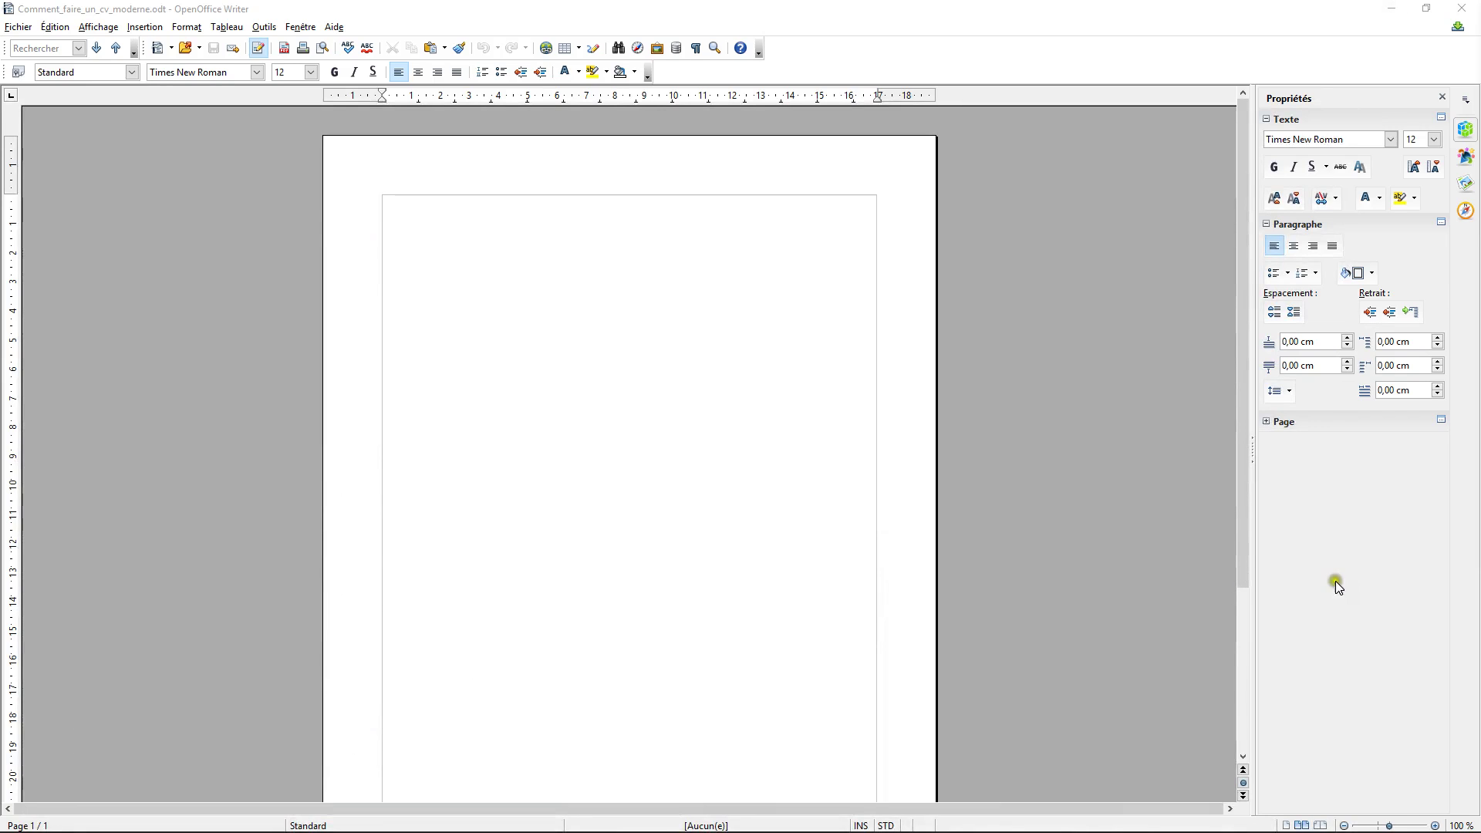
{"action": "left_click", "coordinate": [137, 27]}
{"action": "left_click", "coordinate": [185, 359]}
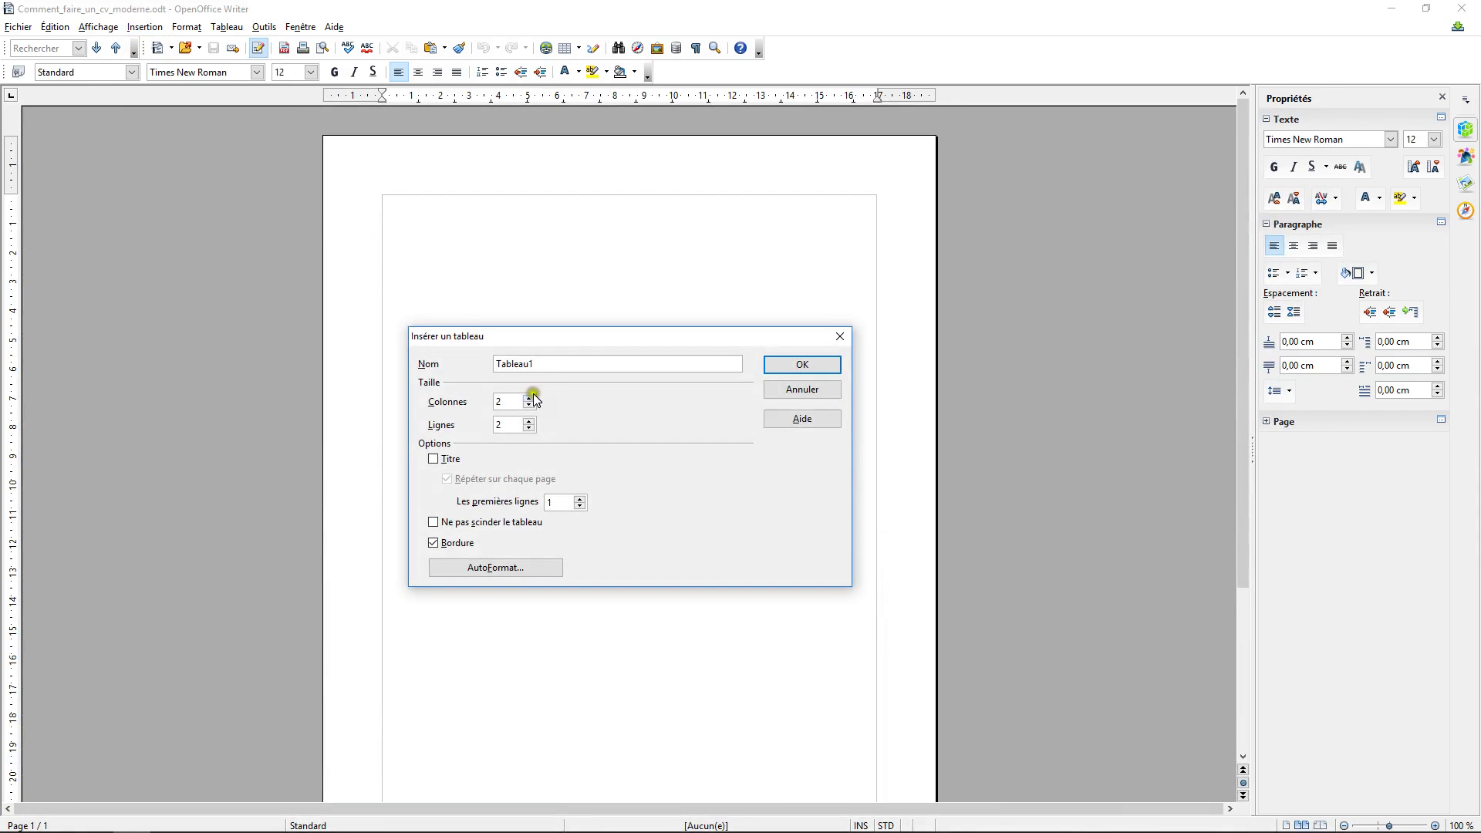
{"action": "left_click", "coordinate": [436, 423]}
{"action": "type", "text": "1"}
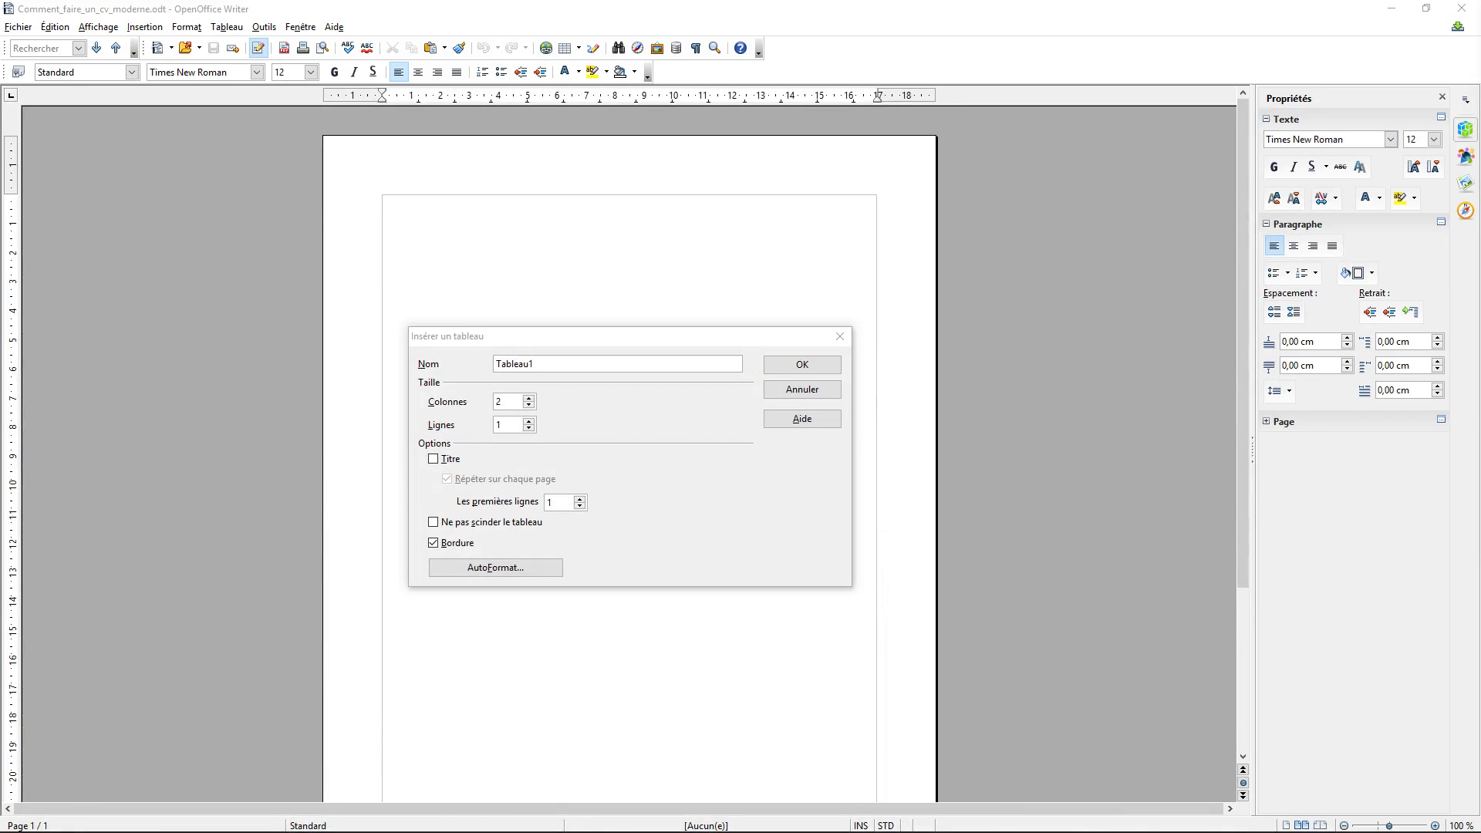
{"action": "left_click", "coordinate": [800, 364]}
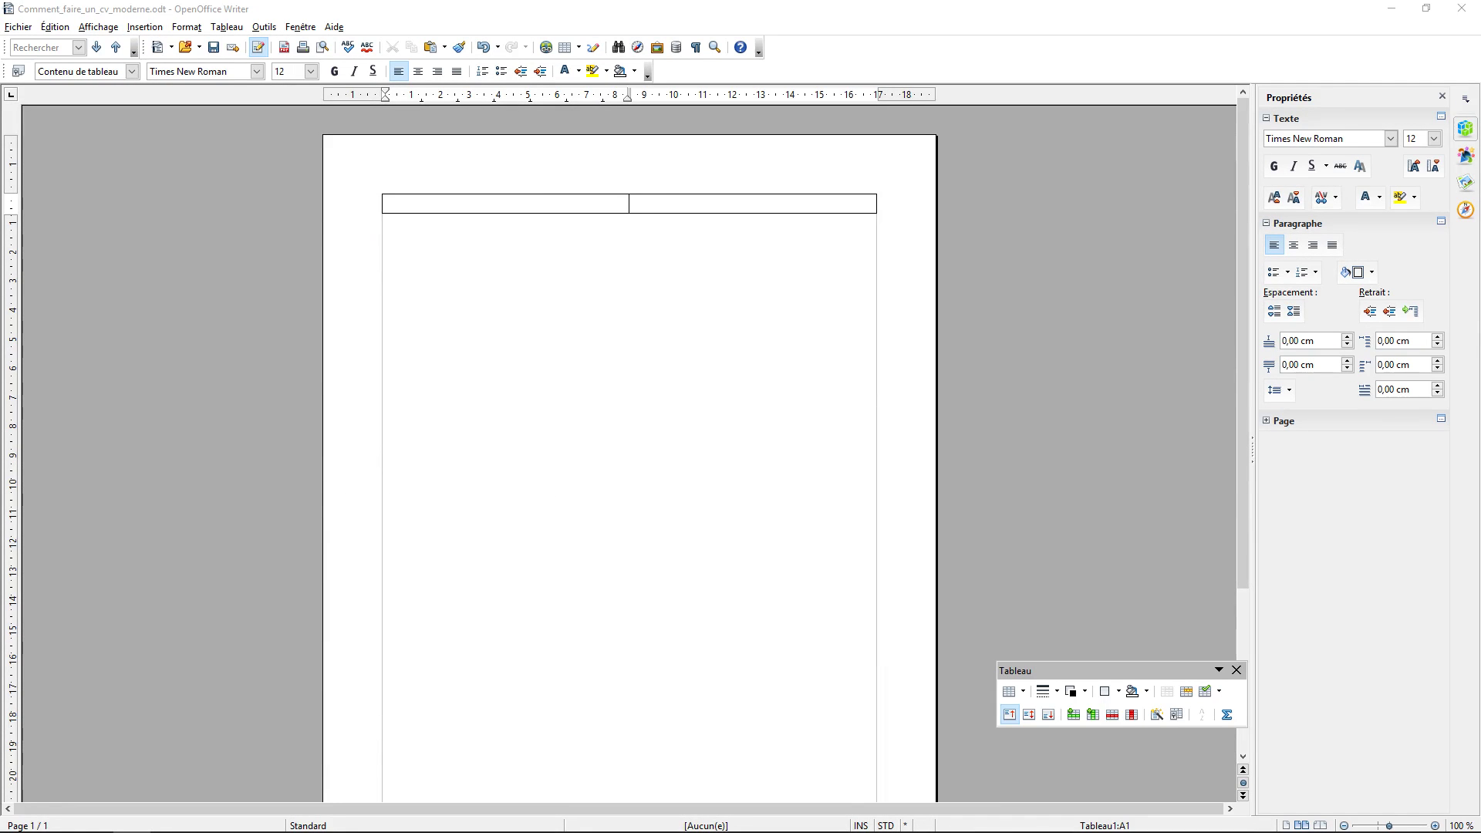
- Fill the first cell with the full name and the job title "Responsable de rayon", widening the column so the name fits on one line
{"action": "left_click", "coordinate": [536, 208]}
{"action": "type", "text": "Benjamin Tutoriel Responsable de rayon"}
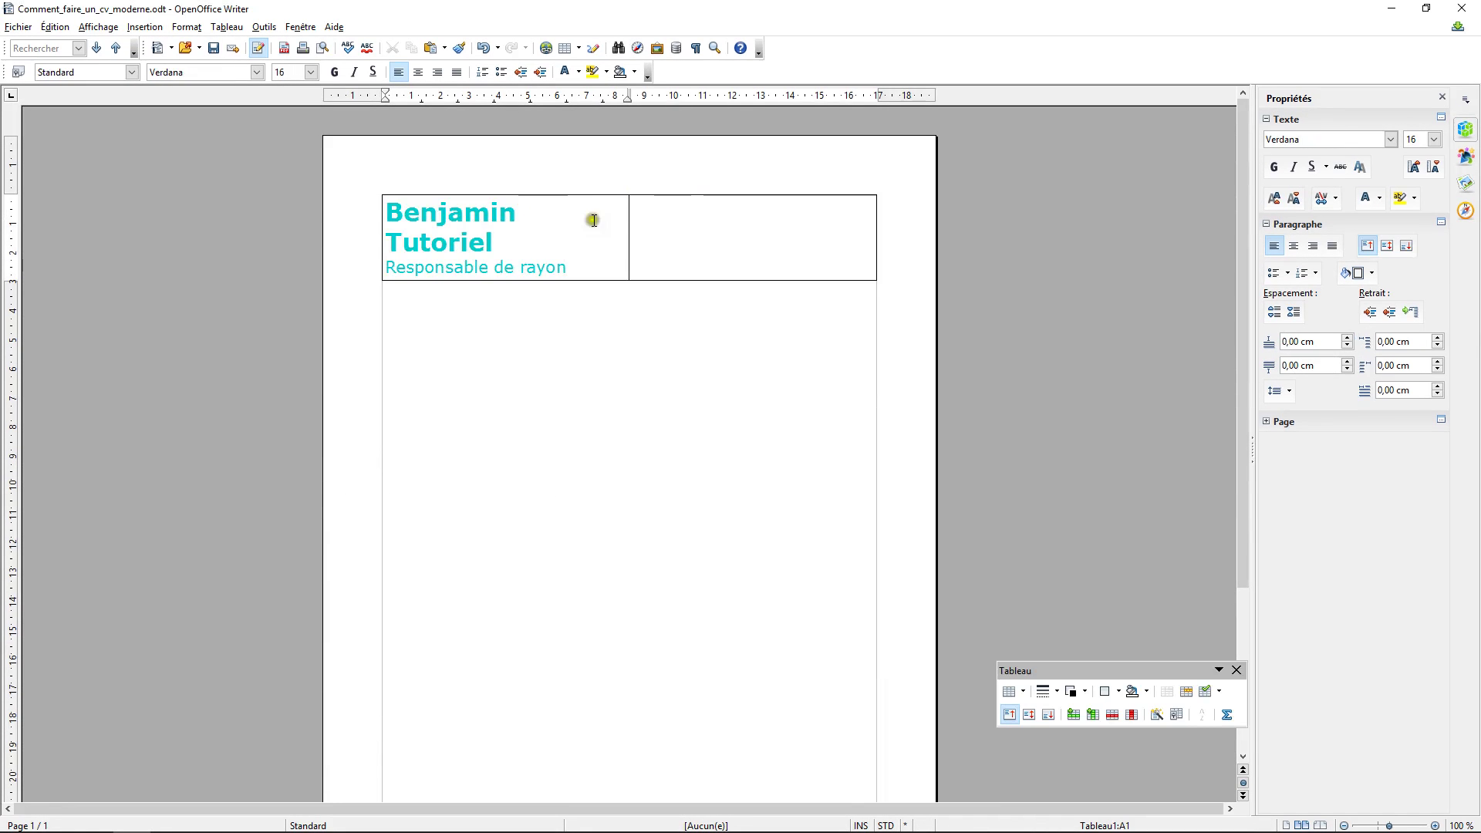
{"action": "left_click_drag", "start_coordinate": [629, 210], "coordinate": [379, 222]}
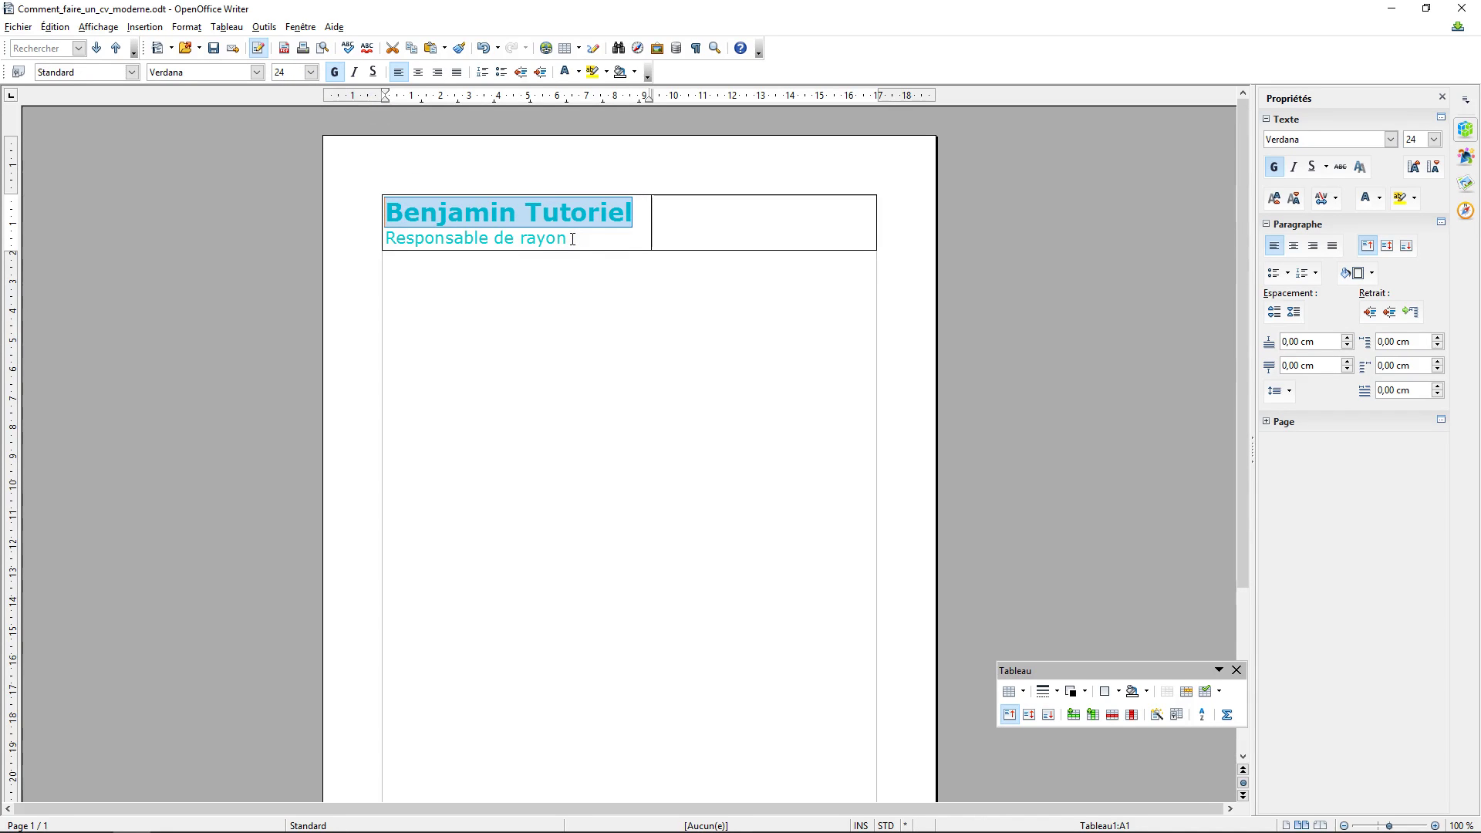
{"action": "left_click_drag", "start_coordinate": [573, 239], "coordinate": [386, 239]}
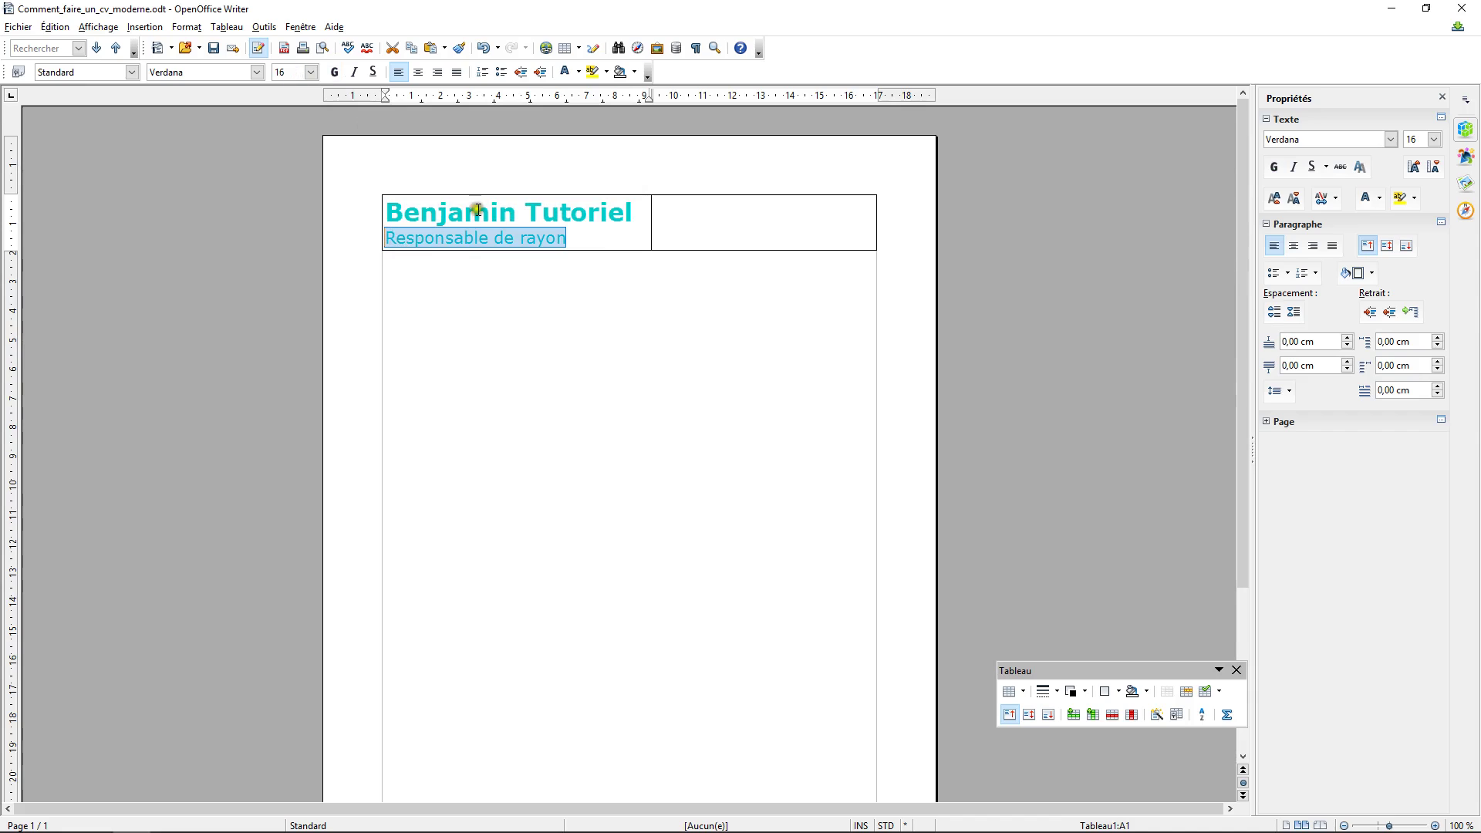
- Paste the contact details block into the second cell of the header table and colour its text grey
{"action": "left_click", "coordinate": [747, 225]}
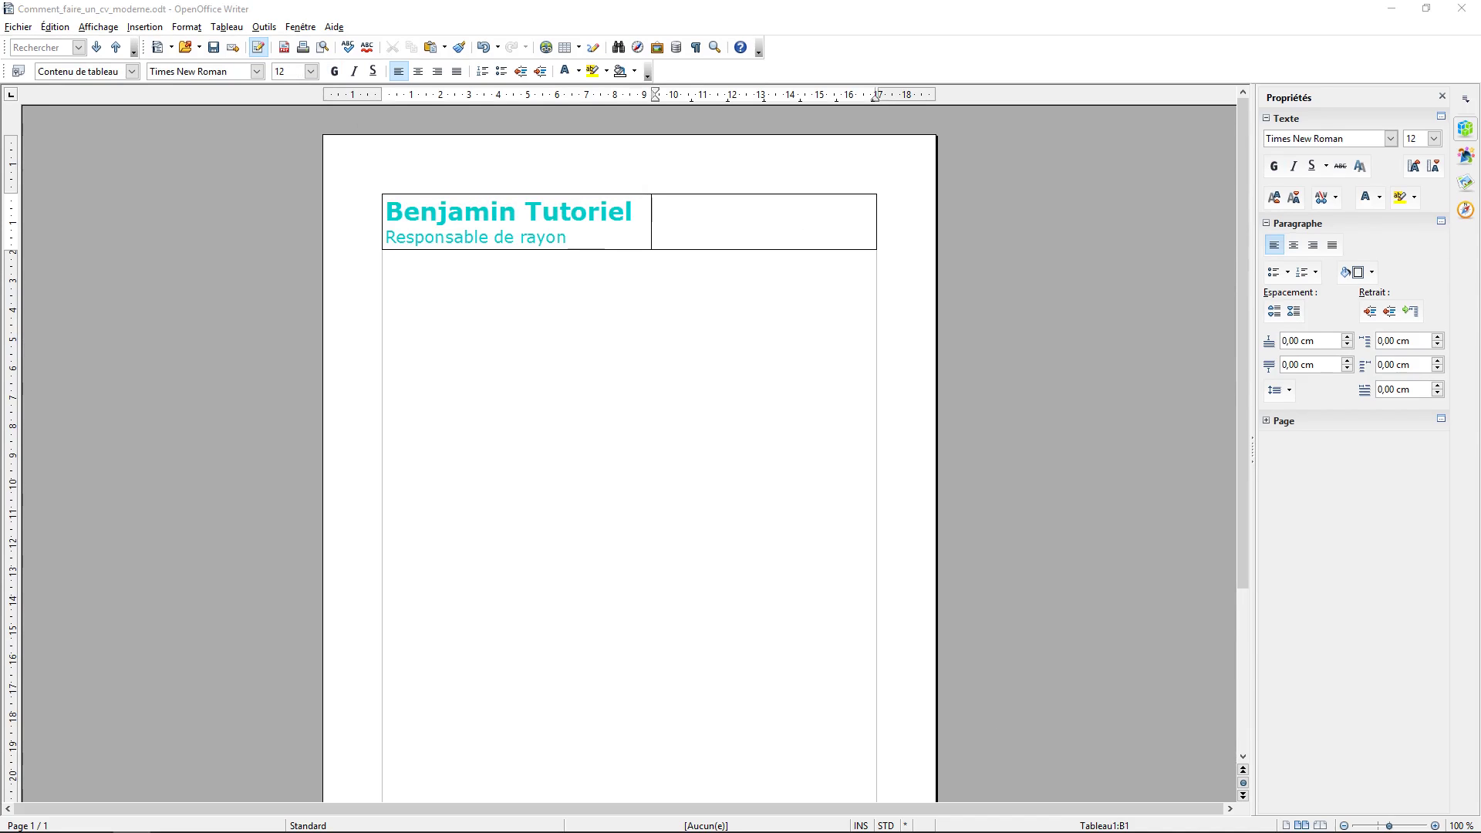
{"action": "left_click", "coordinate": [734, 209]}
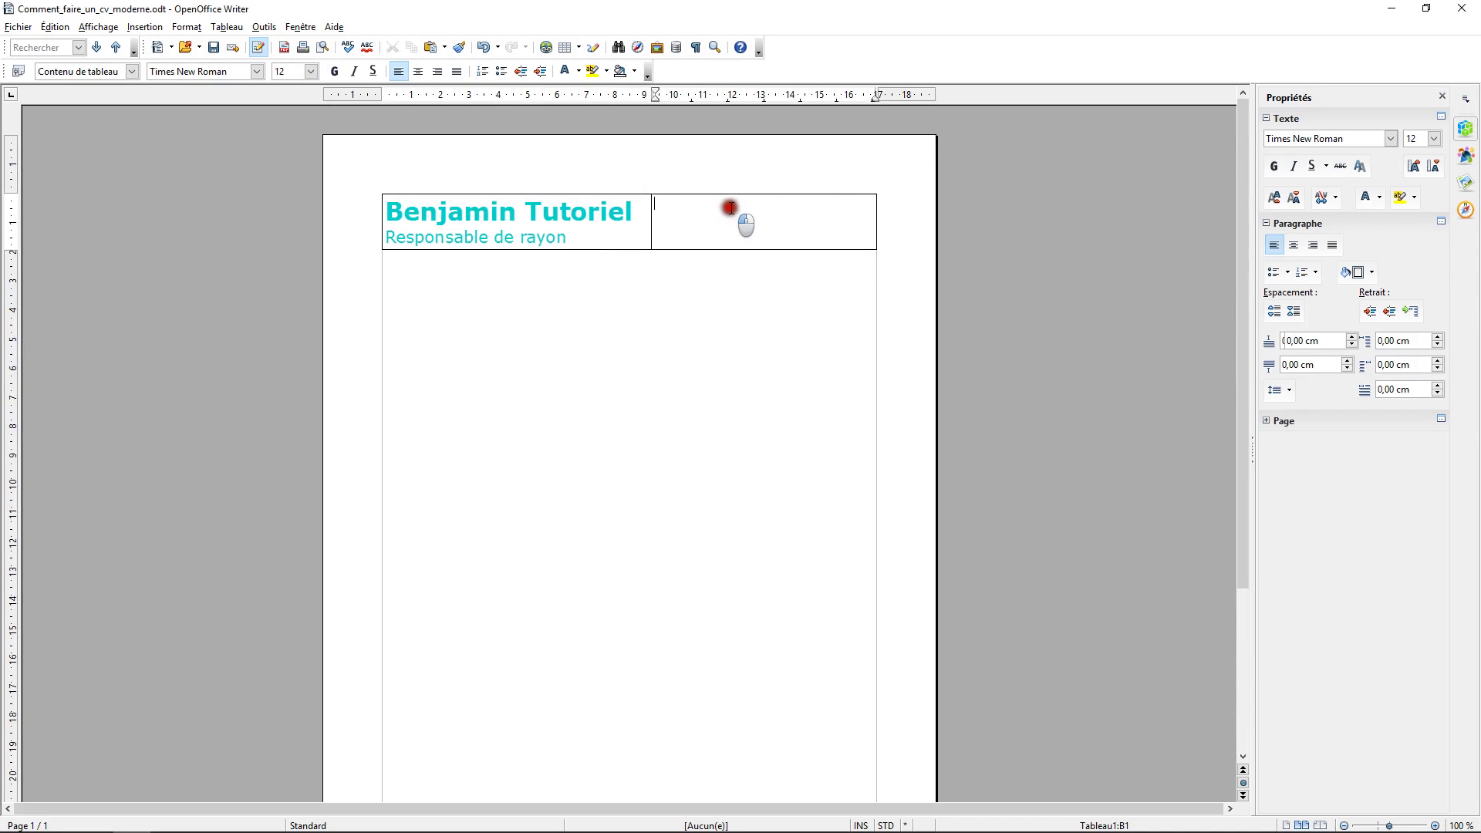
{"action": "key", "text": "ctrl+v"}
{"action": "left_click_drag", "start_coordinate": [751, 208], "coordinate": [895, 252]}
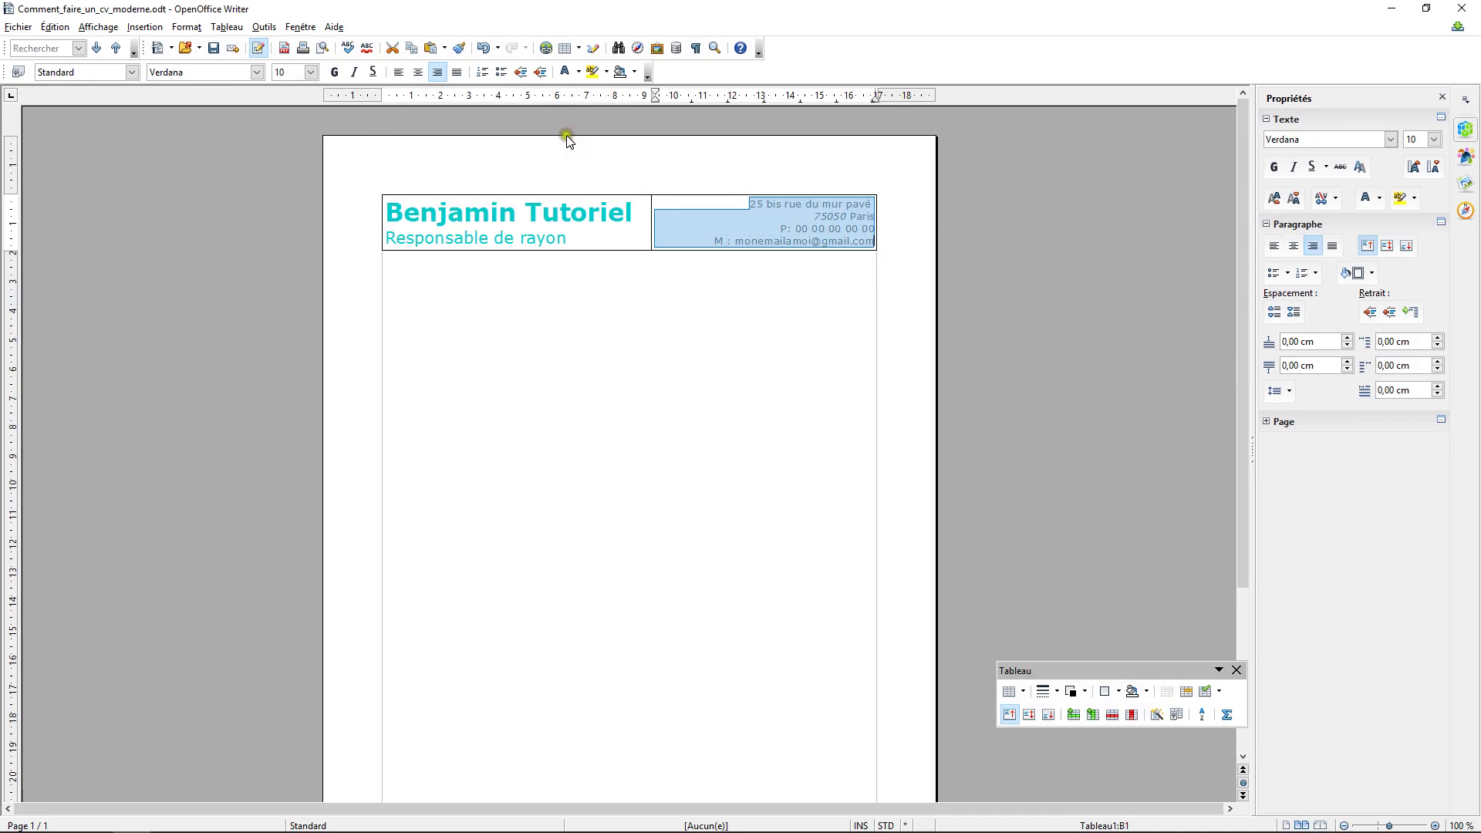
{"action": "left_click", "coordinate": [578, 77]}
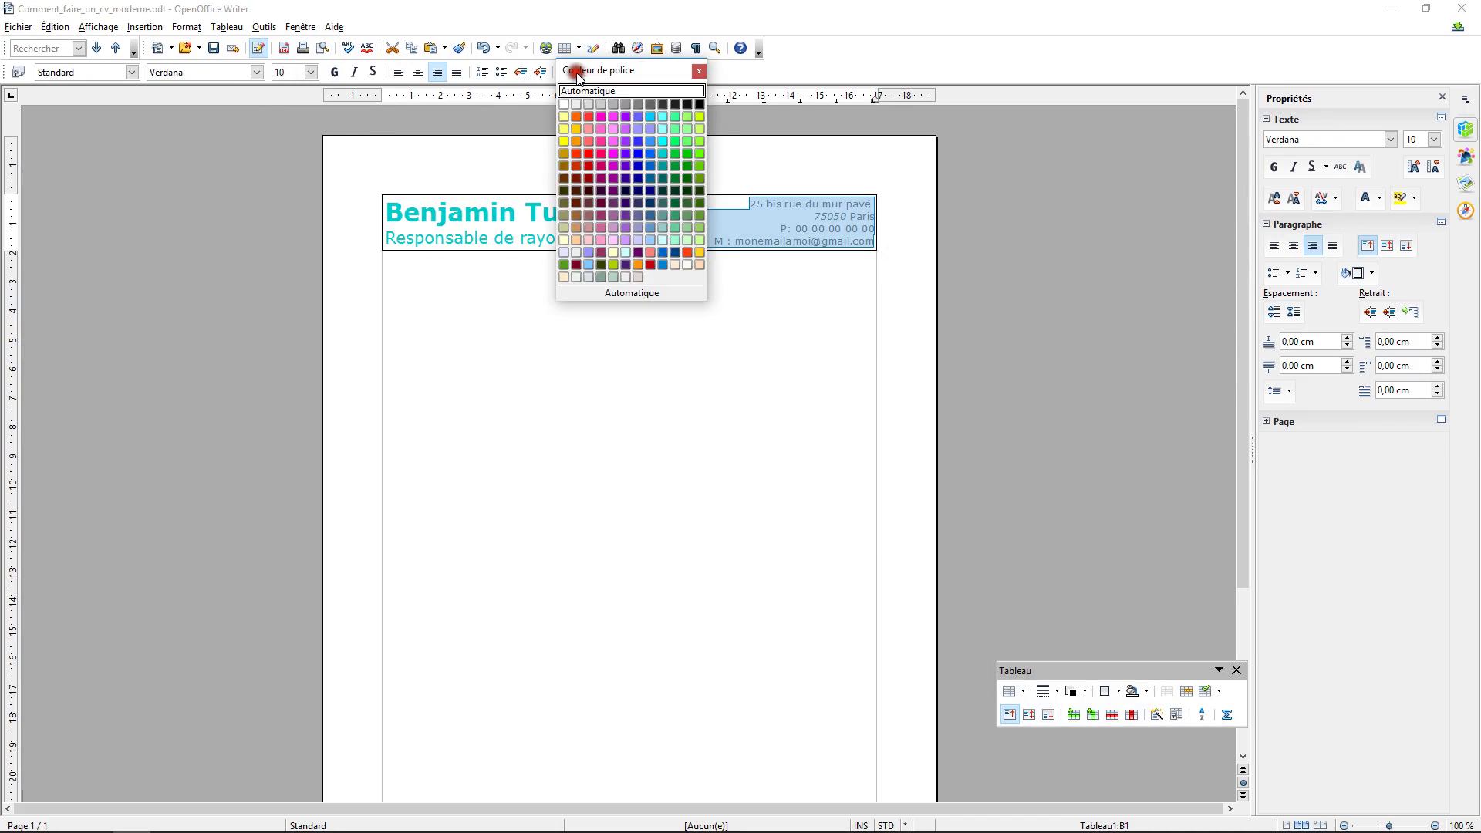
{"action": "left_click", "coordinate": [647, 108]}
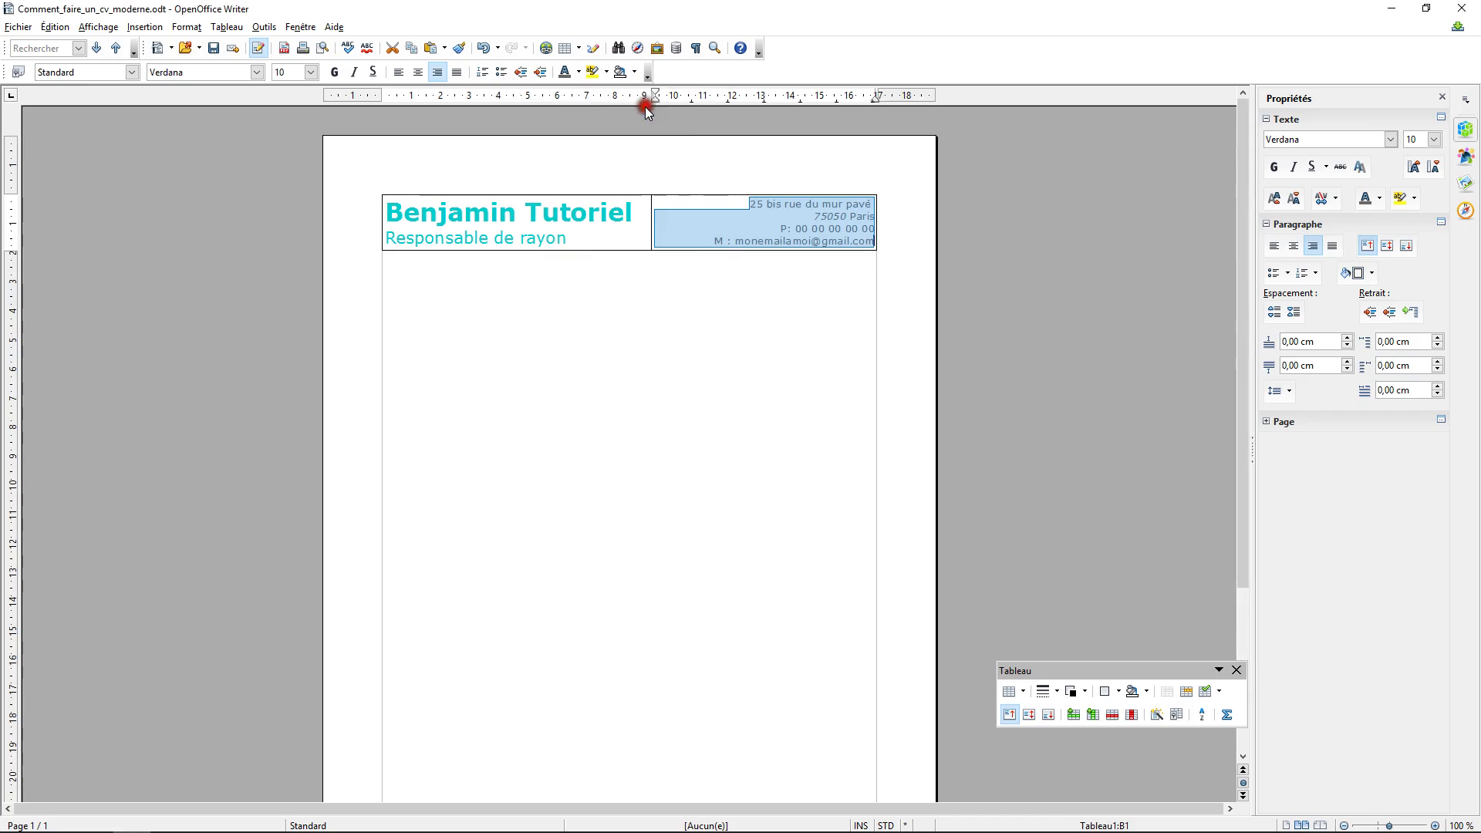
- Try centred and left alignment on the contact details, ending with right alignment
{"action": "left_click", "coordinate": [417, 73]}
{"action": "left_click", "coordinate": [396, 73]}
{"action": "left_click", "coordinate": [417, 73]}
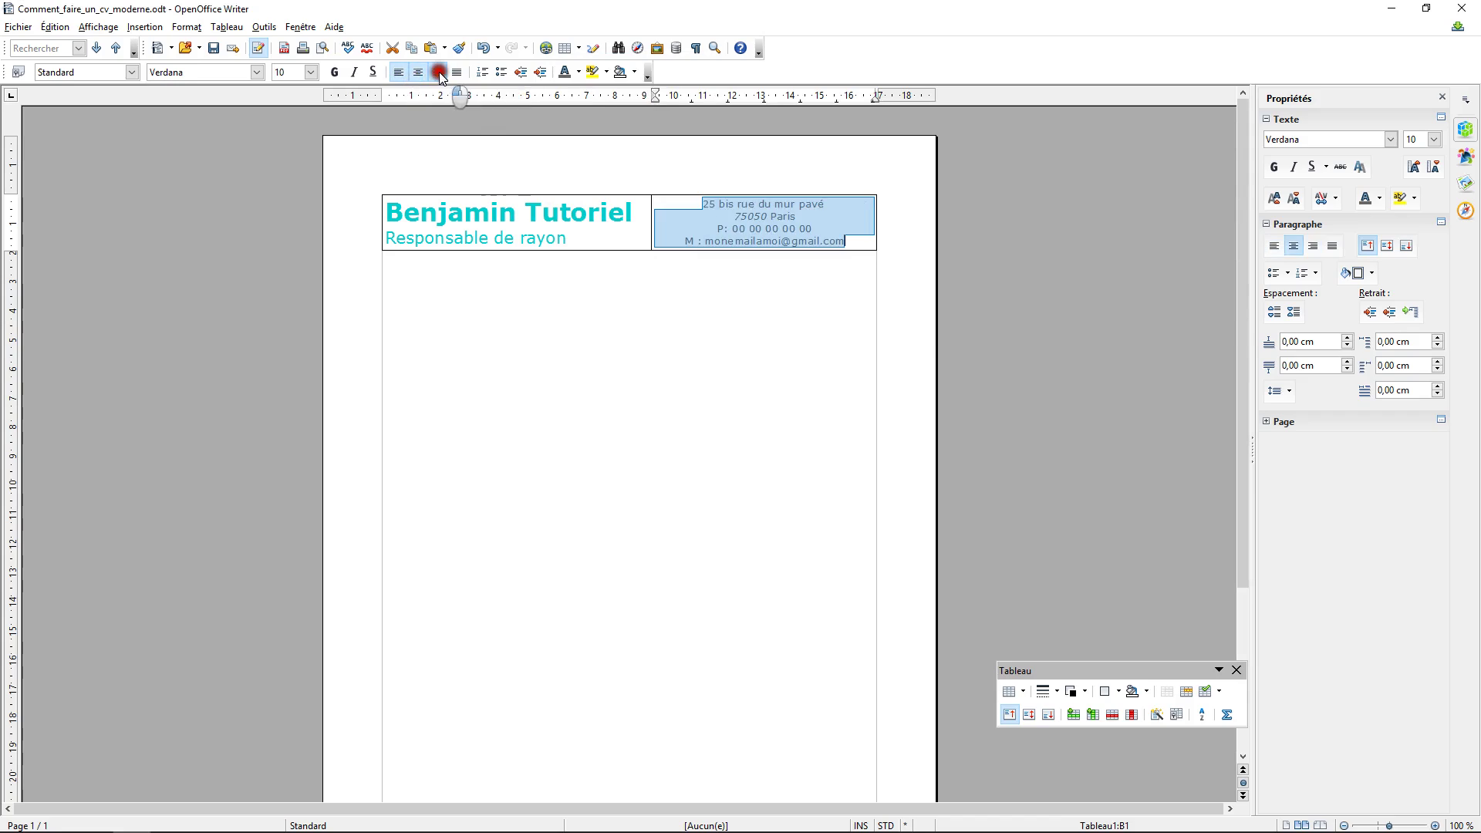
{"action": "left_click", "coordinate": [437, 72]}
- Insert a second table with 2 columns and 5 rows below the header table
{"action": "left_click", "coordinate": [644, 293]}
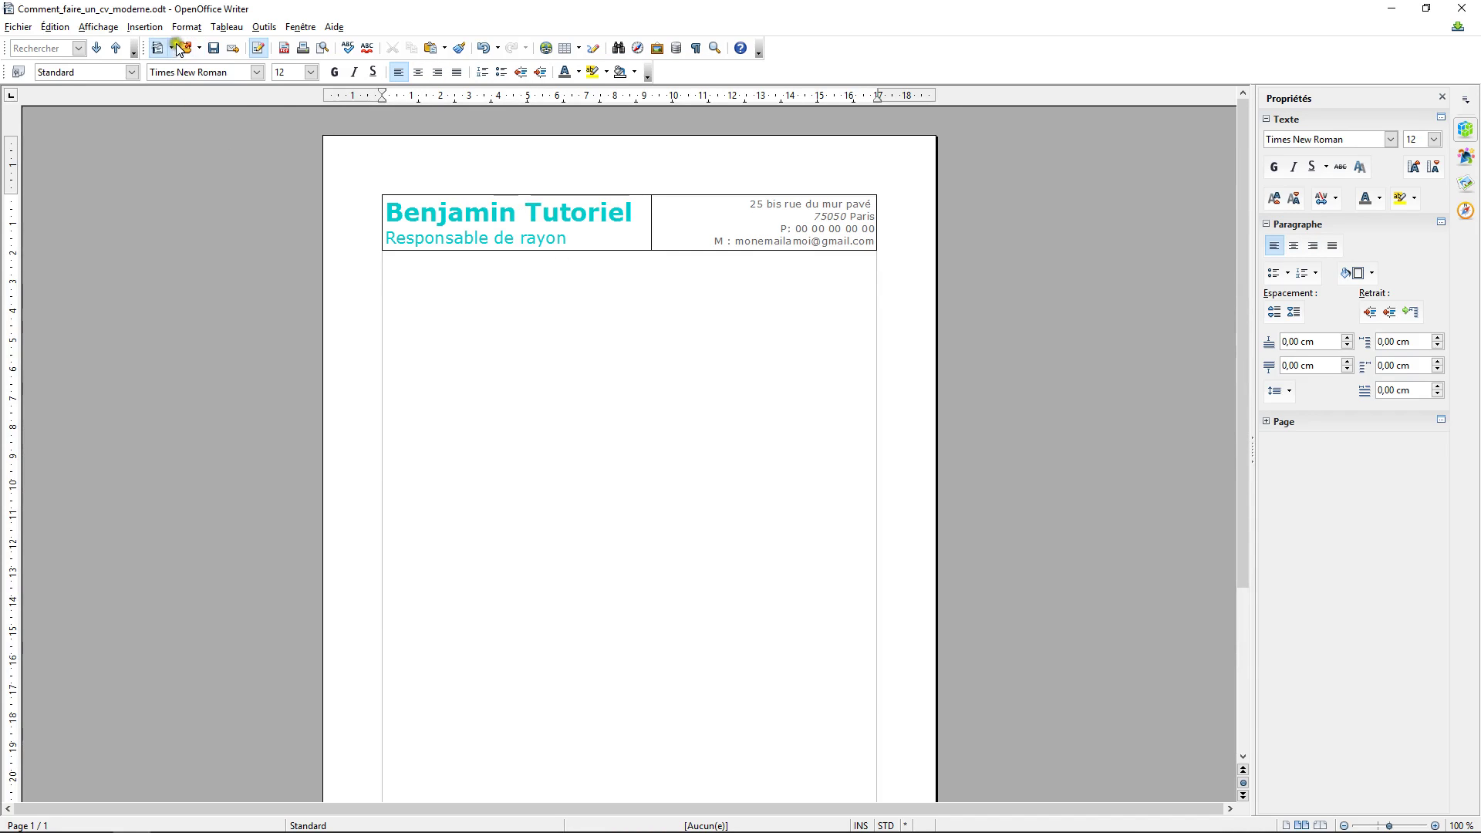
{"action": "left_click", "coordinate": [145, 27]}
{"action": "left_click", "coordinate": [203, 362]}
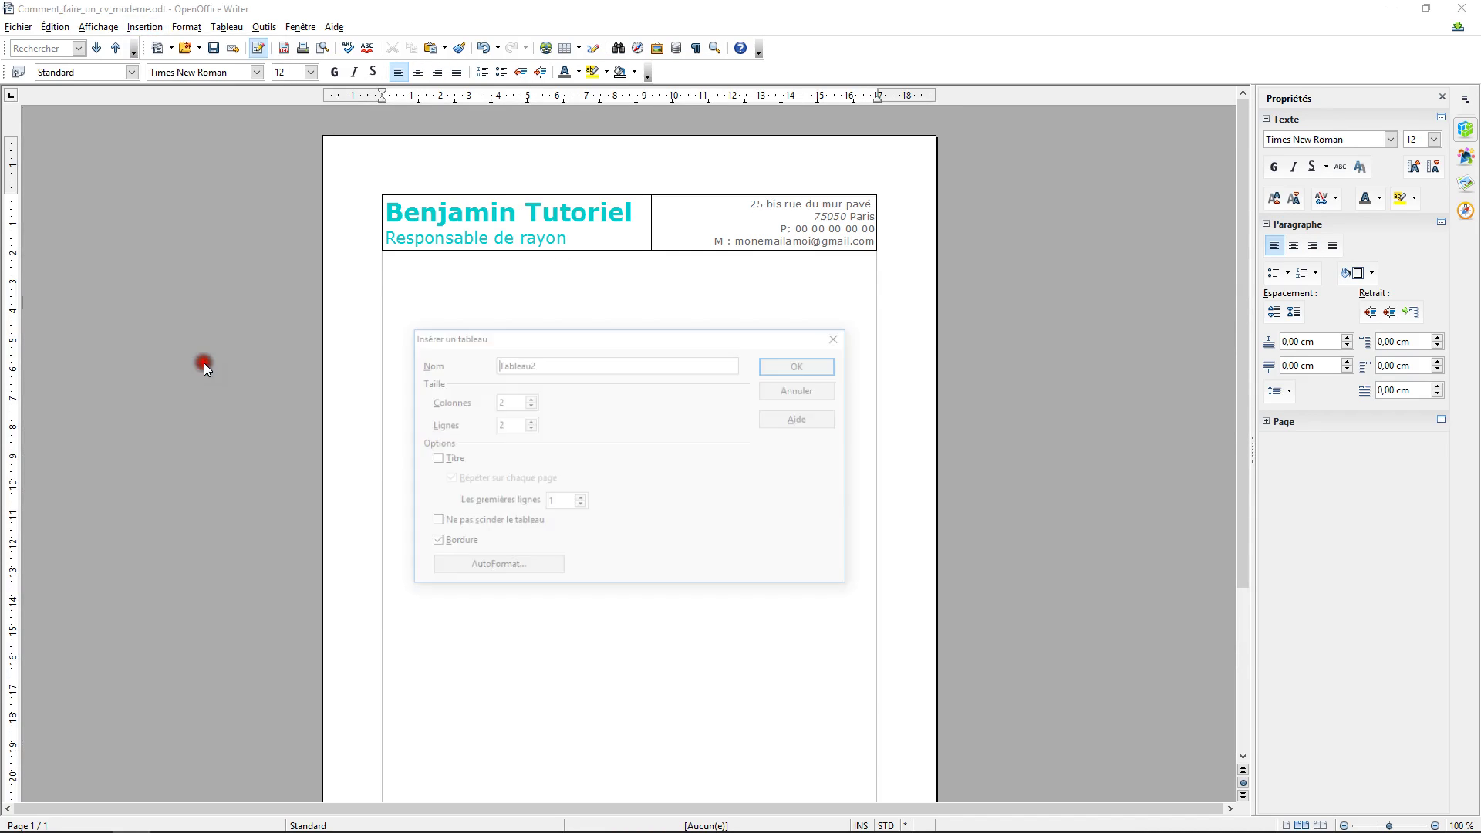
{"action": "double_click", "coordinate": [500, 425]}
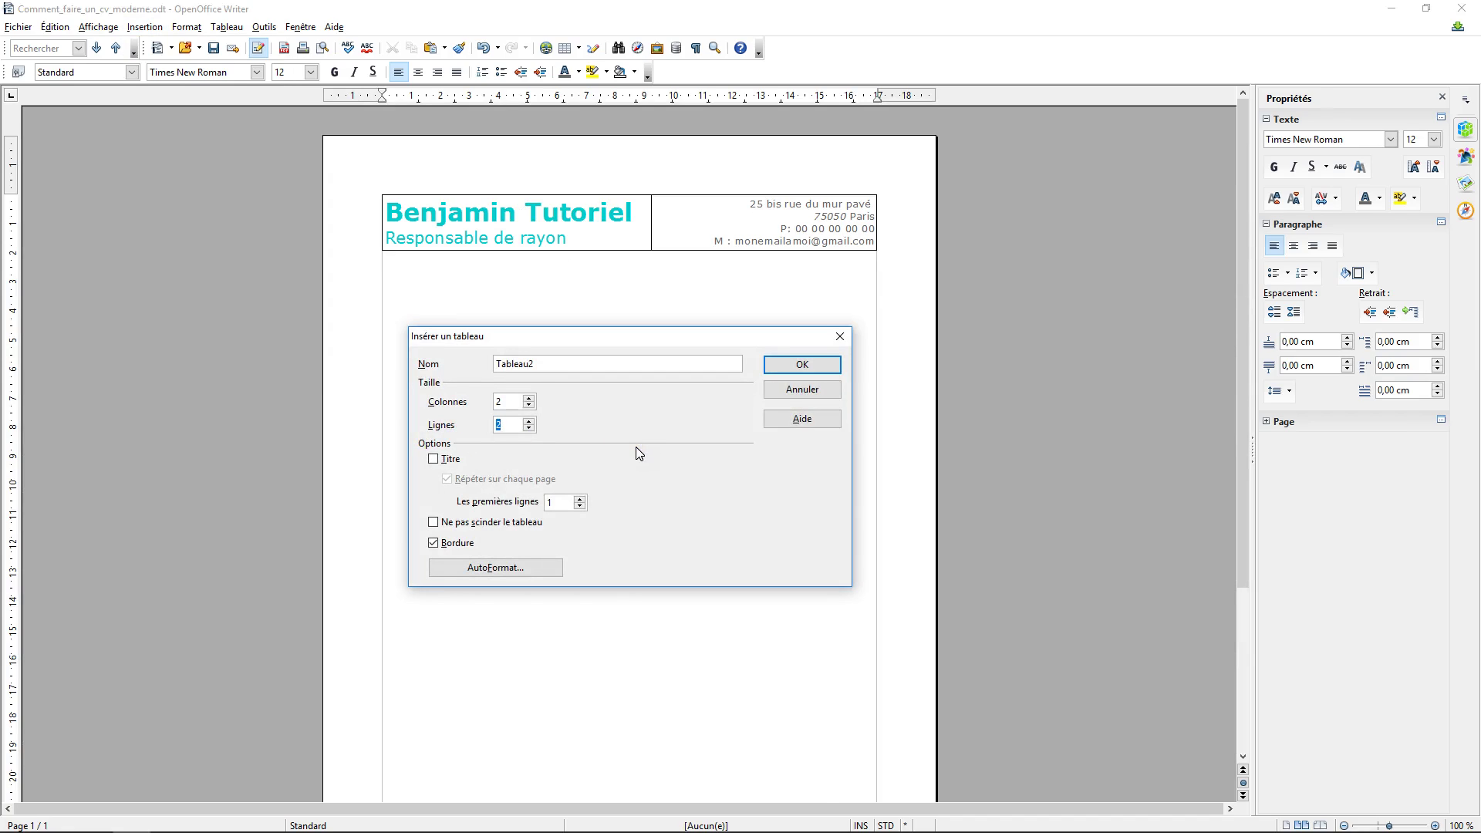
{"action": "type", "text": "5"}
{"action": "left_click", "coordinate": [787, 364]}
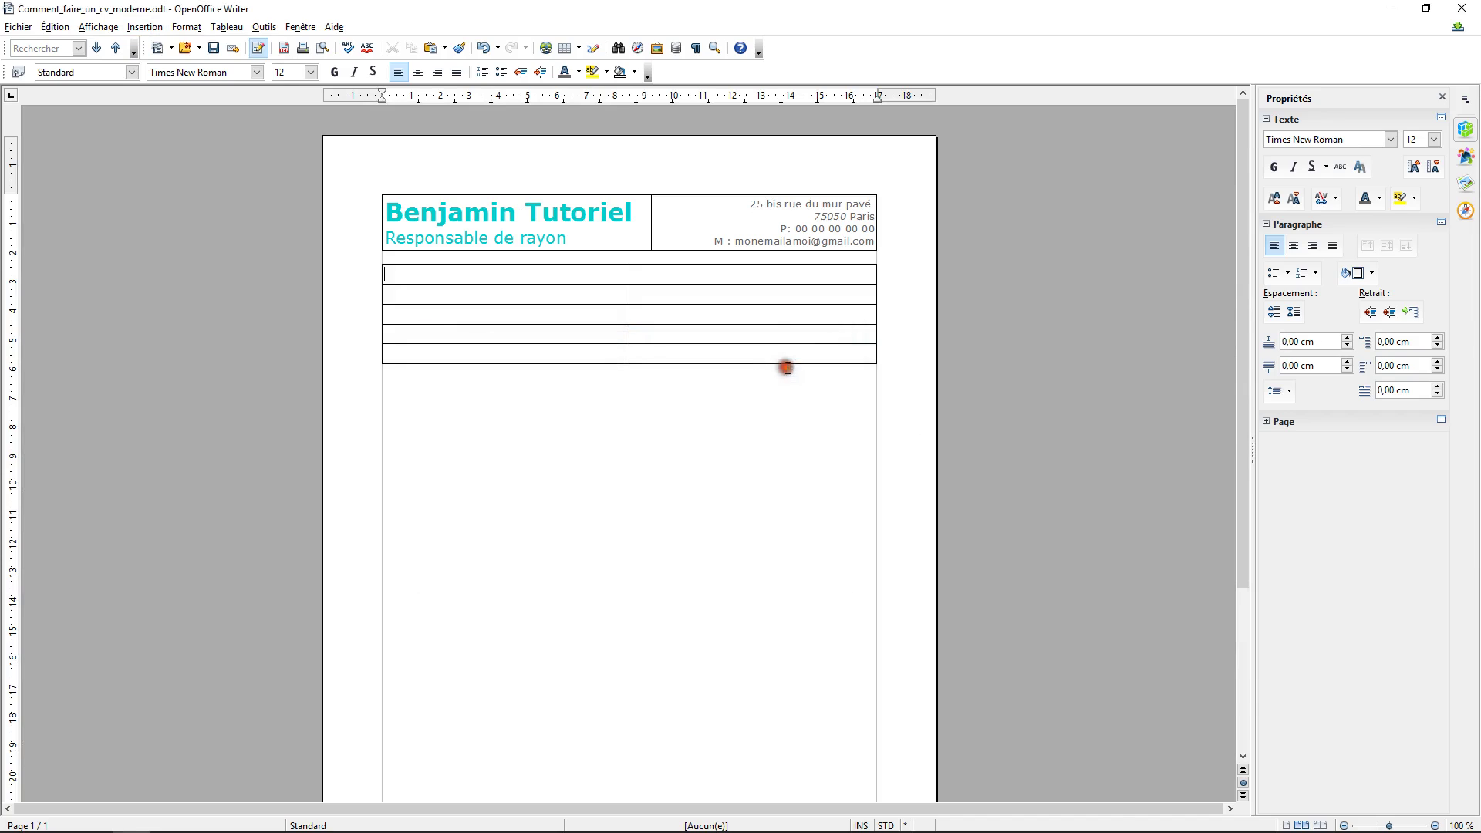
- Merge the two cells of the second table's first row and enter the heading "EXPERIENCES" in it
{"action": "left_click_drag", "start_coordinate": [691, 271], "coordinate": [492, 278]}
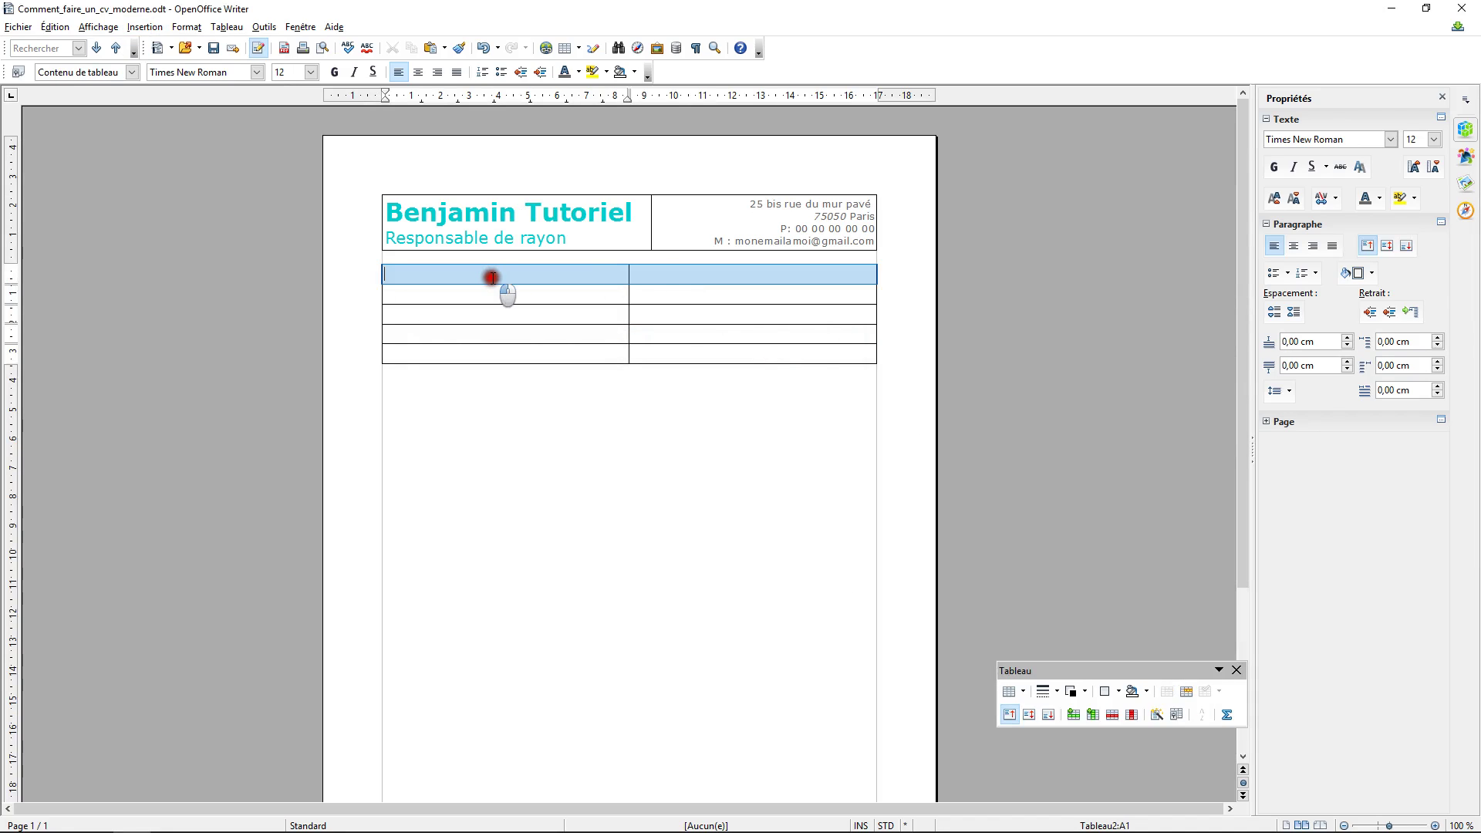
{"action": "right_click", "coordinate": [545, 276]}
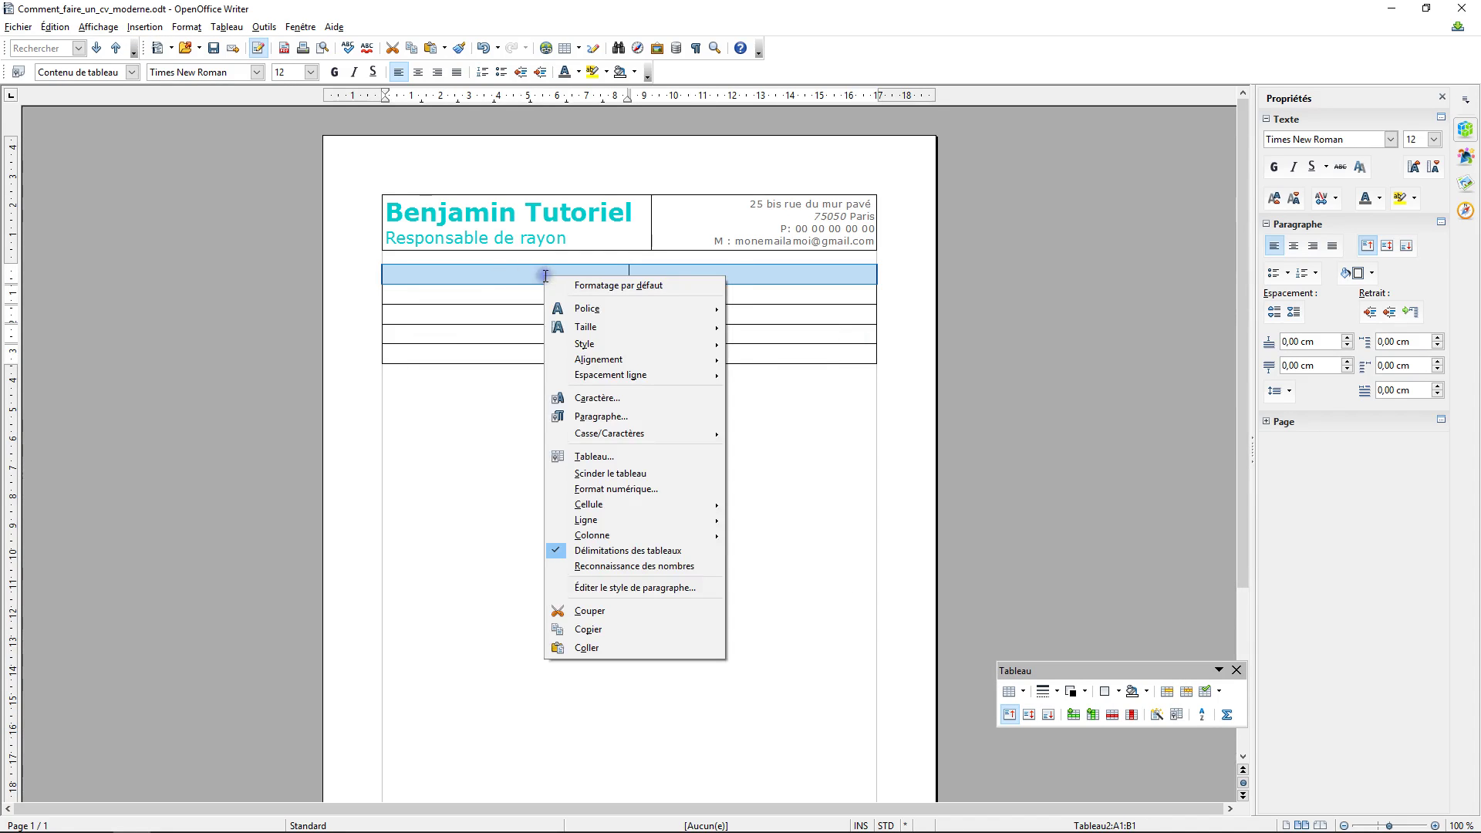
{"action": "left_click", "coordinate": [606, 506]}
{"action": "left_click", "coordinate": [760, 506]}
{"action": "left_click", "coordinate": [632, 271]}
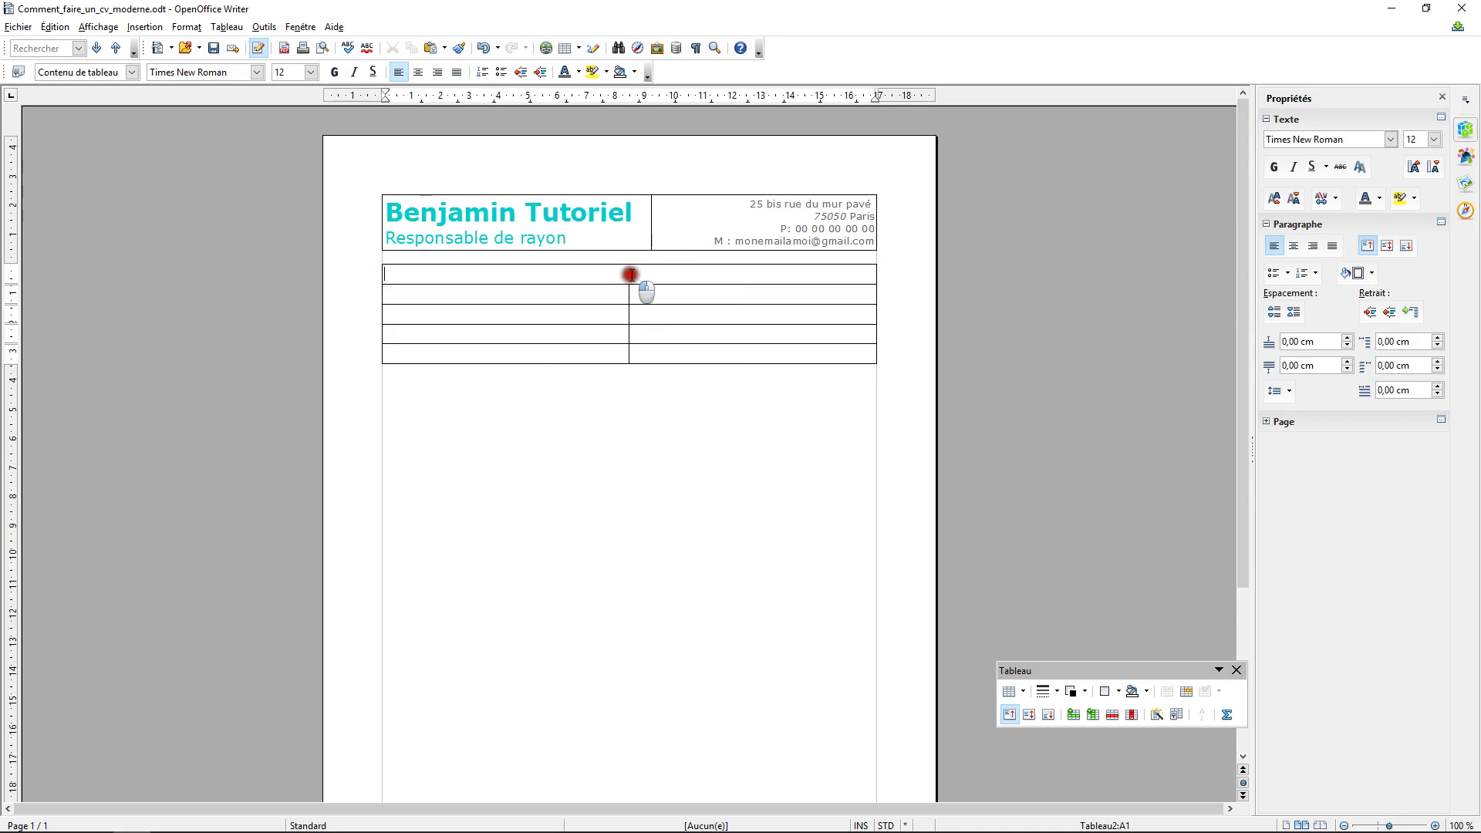
{"action": "type", "text": "EXPERIENCES"}
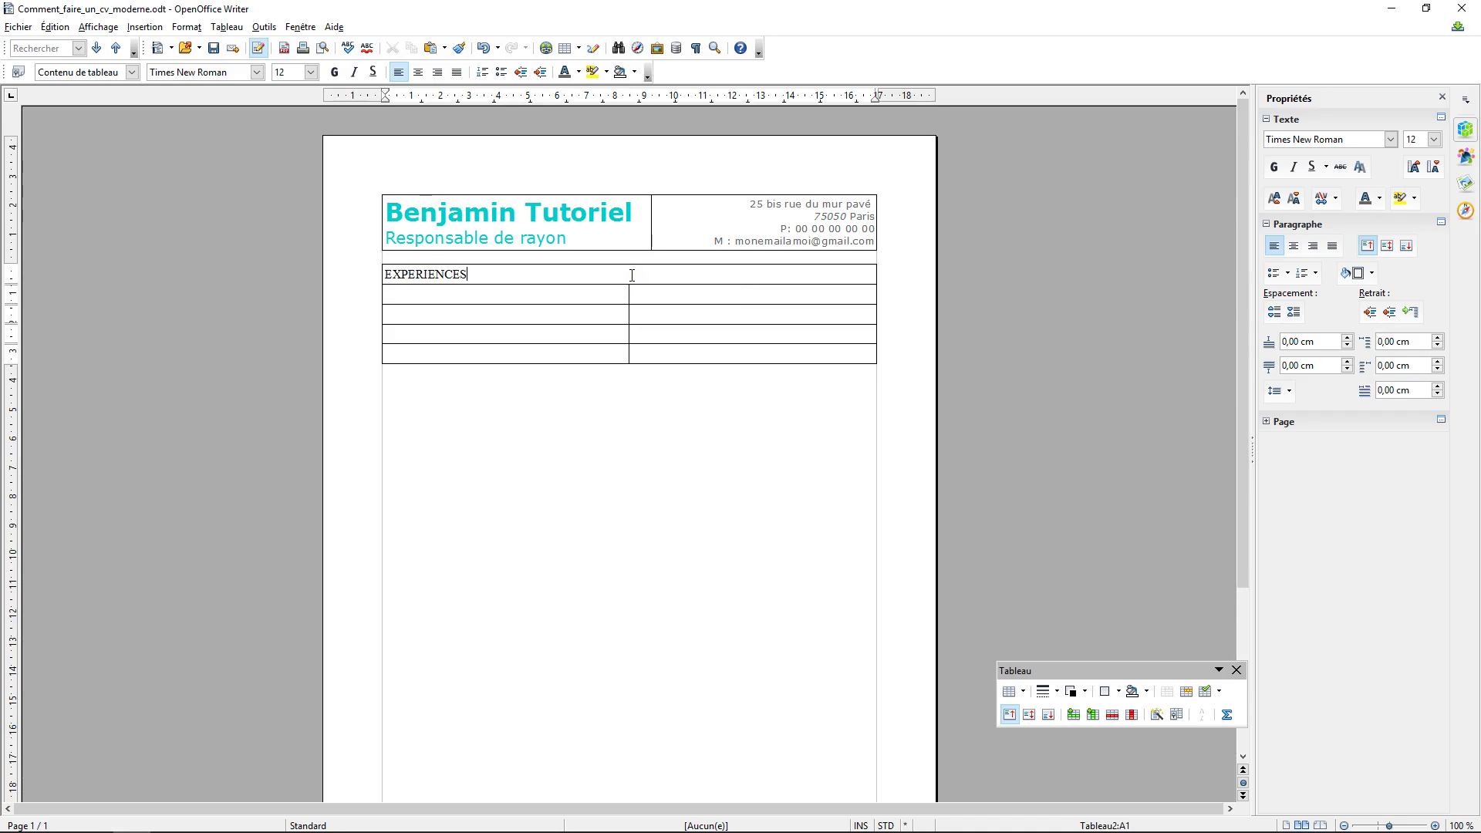
- Format the EXPERIENCES heading in Verdana, size 16, with white text
{"action": "double_click", "coordinate": [450, 274]}
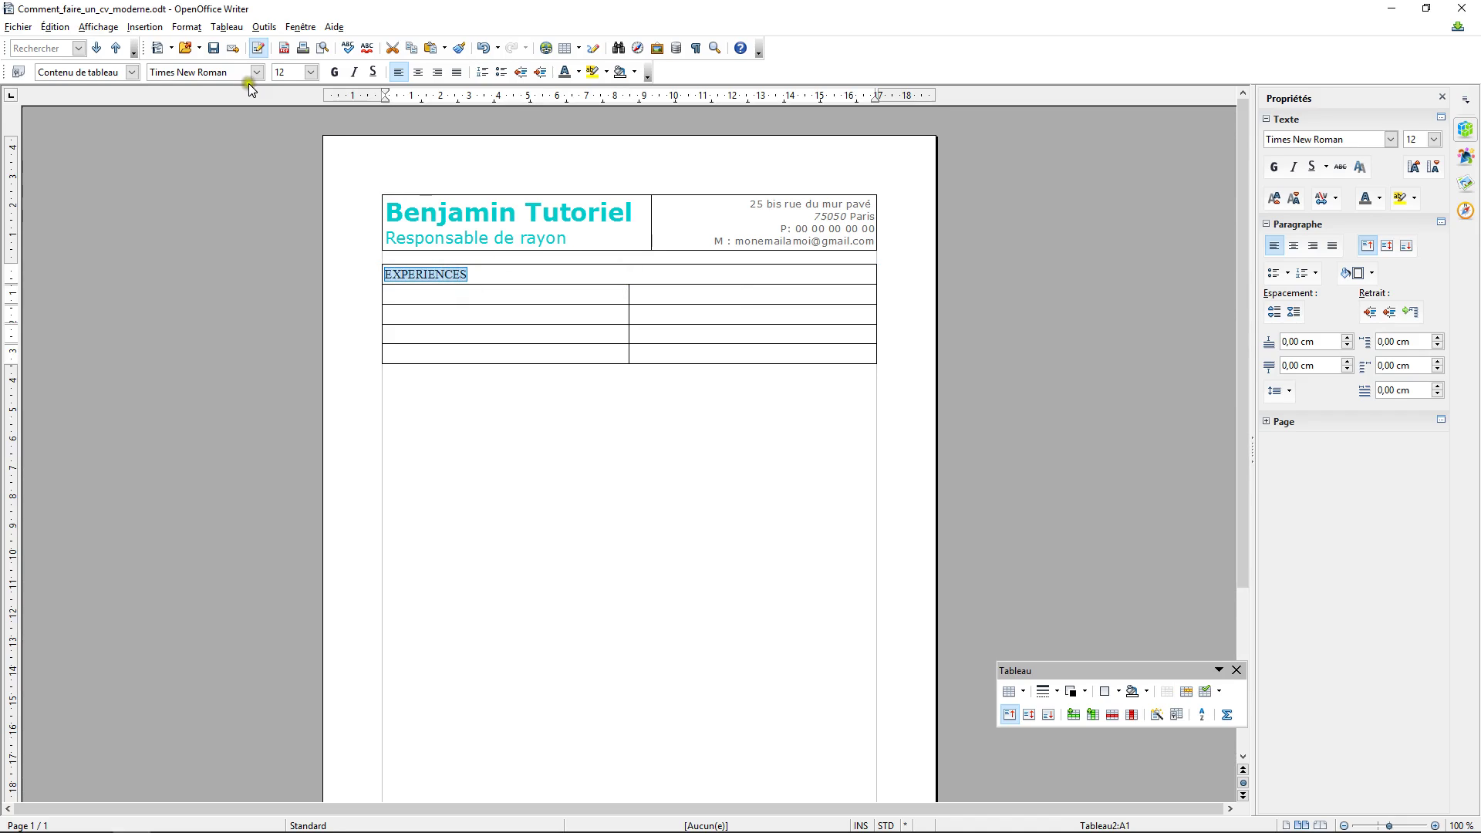
{"action": "left_click", "coordinate": [201, 72]}
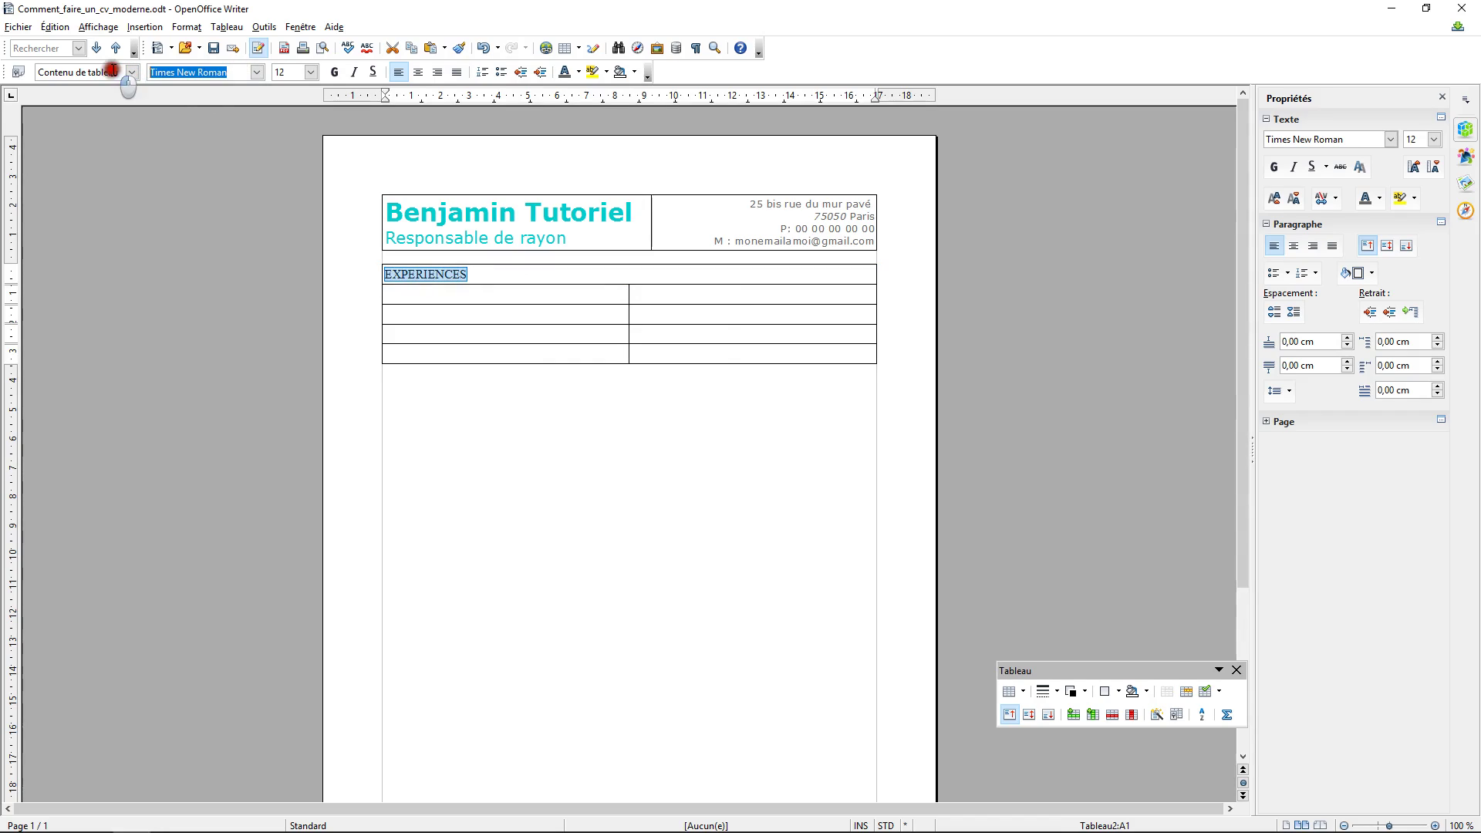
{"action": "type", "text": "Verdana"}
{"action": "key", "text": "Return"}
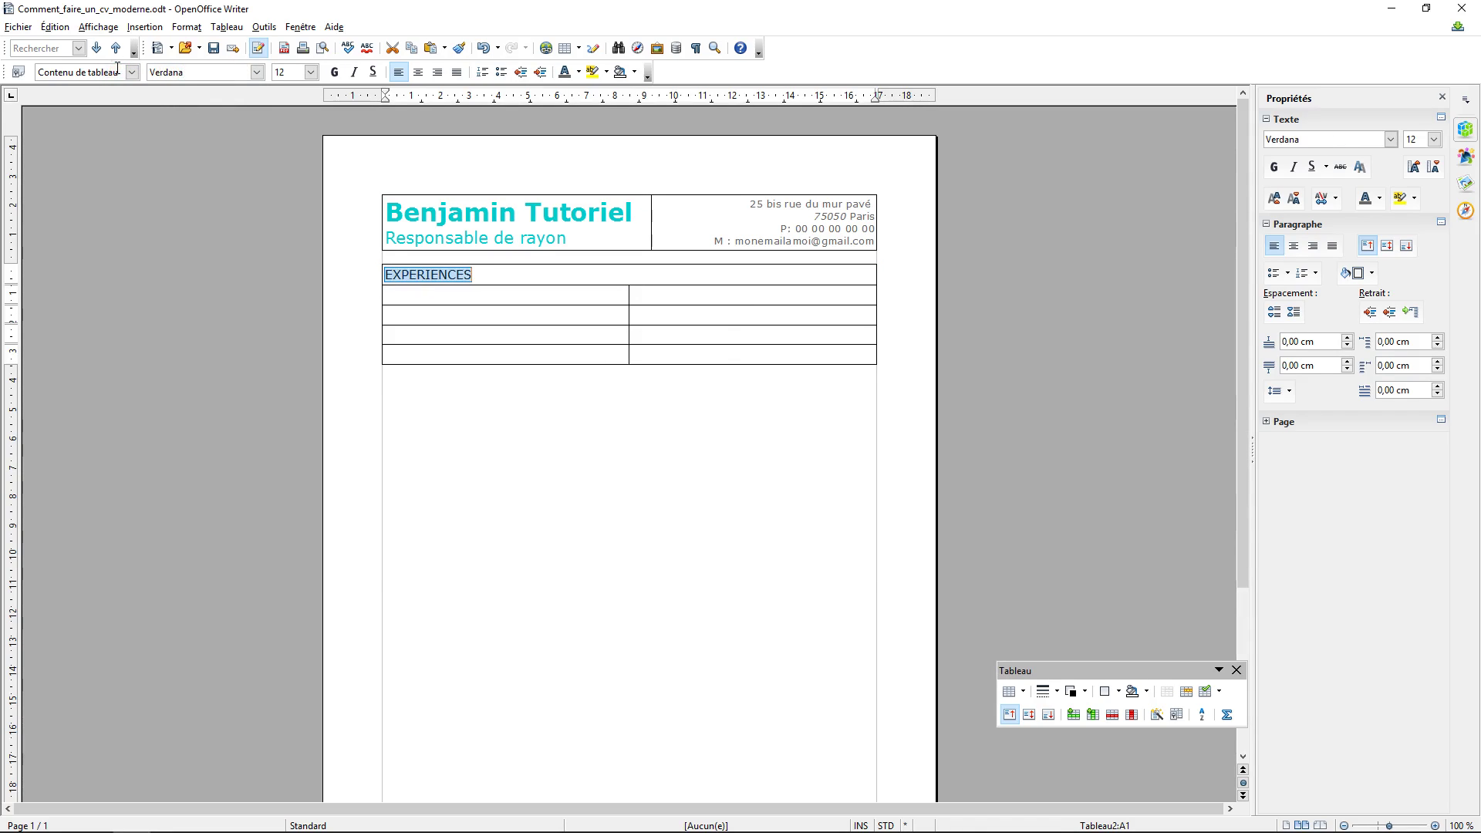
{"action": "left_click", "coordinate": [312, 72]}
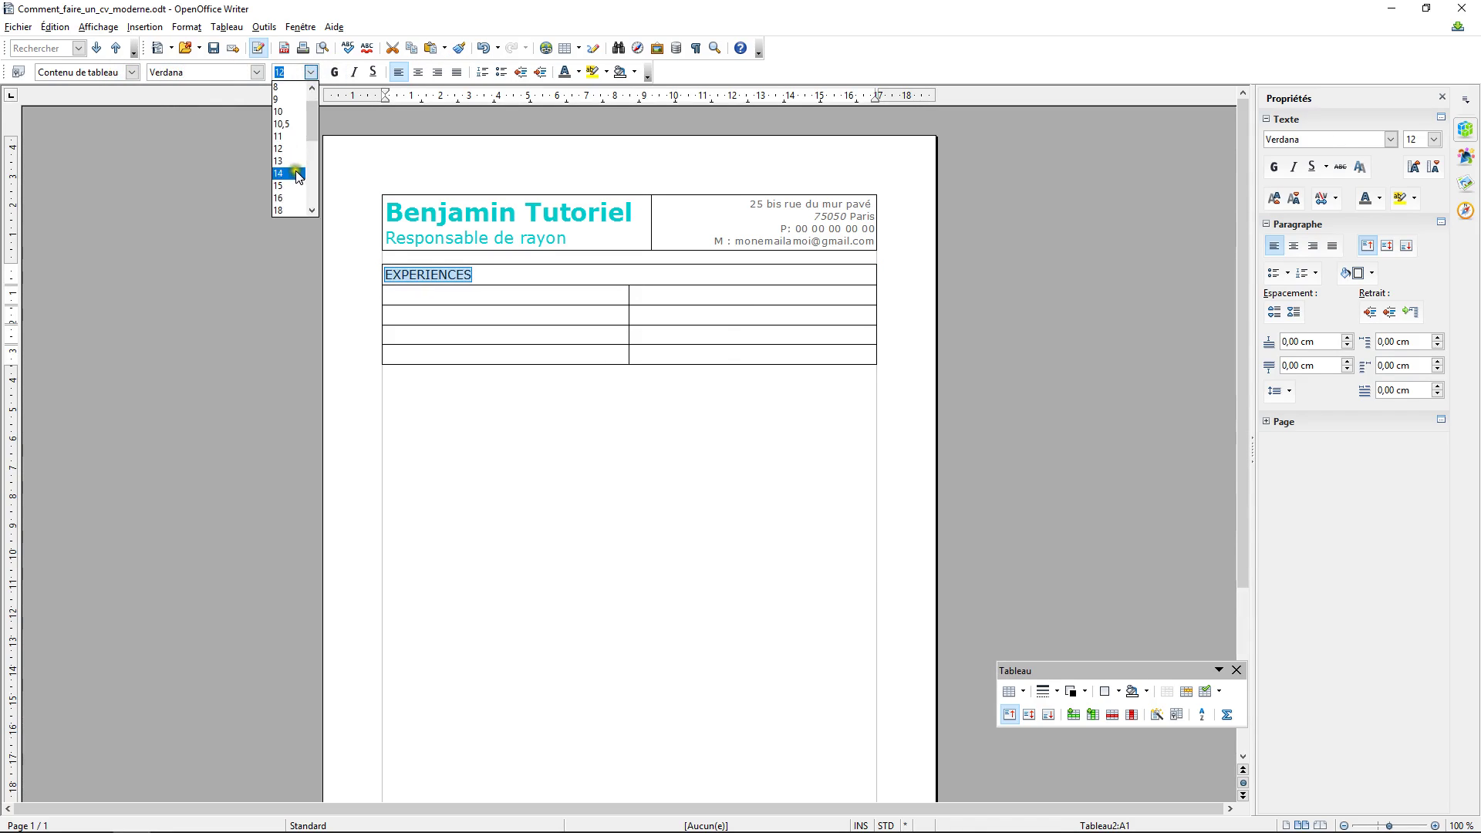
{"action": "left_click", "coordinate": [285, 197]}
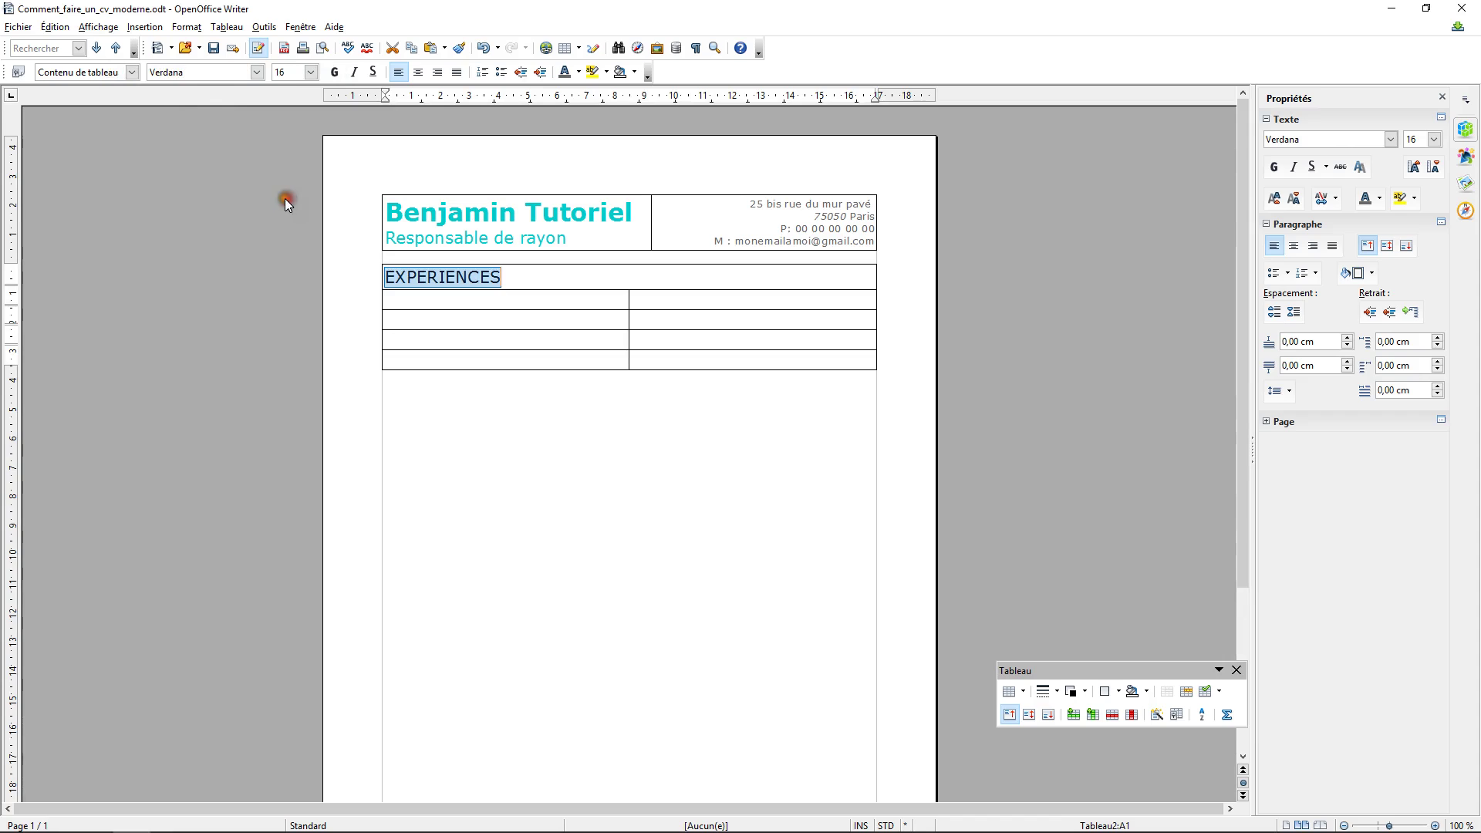
{"action": "left_click", "coordinate": [579, 72]}
{"action": "left_click", "coordinate": [565, 102]}
- Give the EXPERIENCES heading cell a Cyan 3 background colour
{"action": "left_click", "coordinate": [539, 266]}
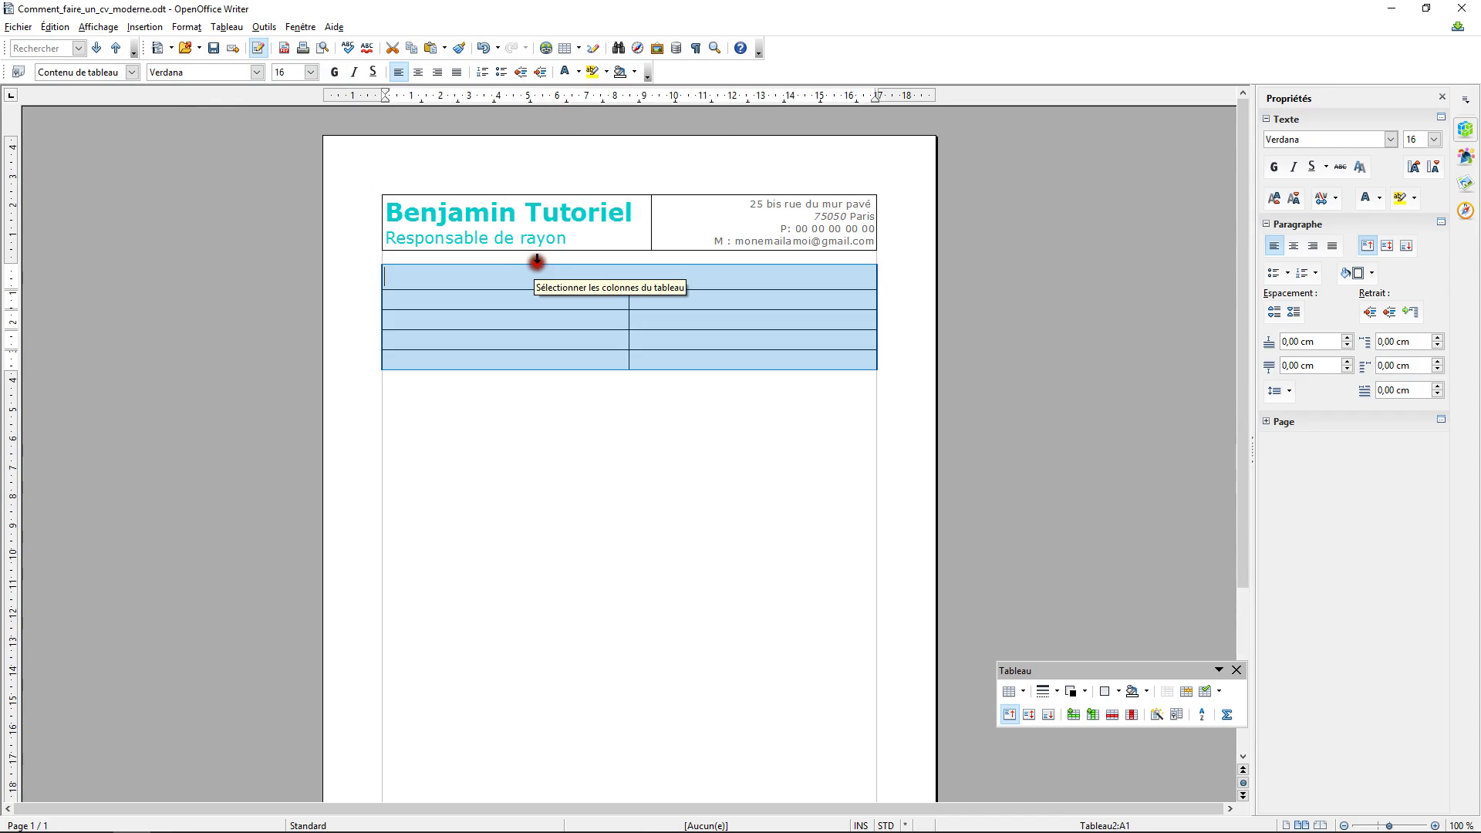
{"action": "right_click", "coordinate": [557, 272]}
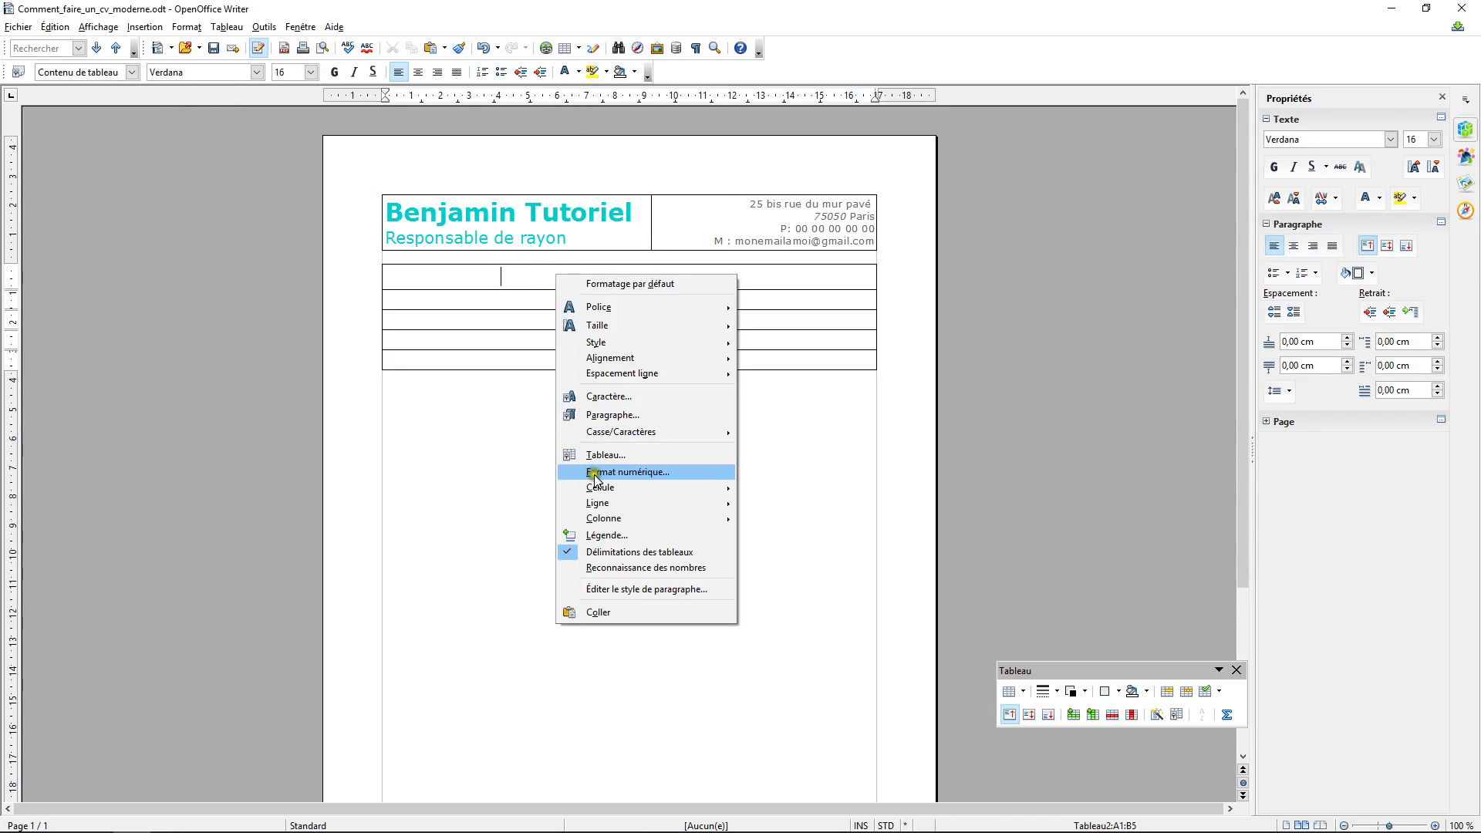
{"action": "left_click", "coordinate": [612, 454]}
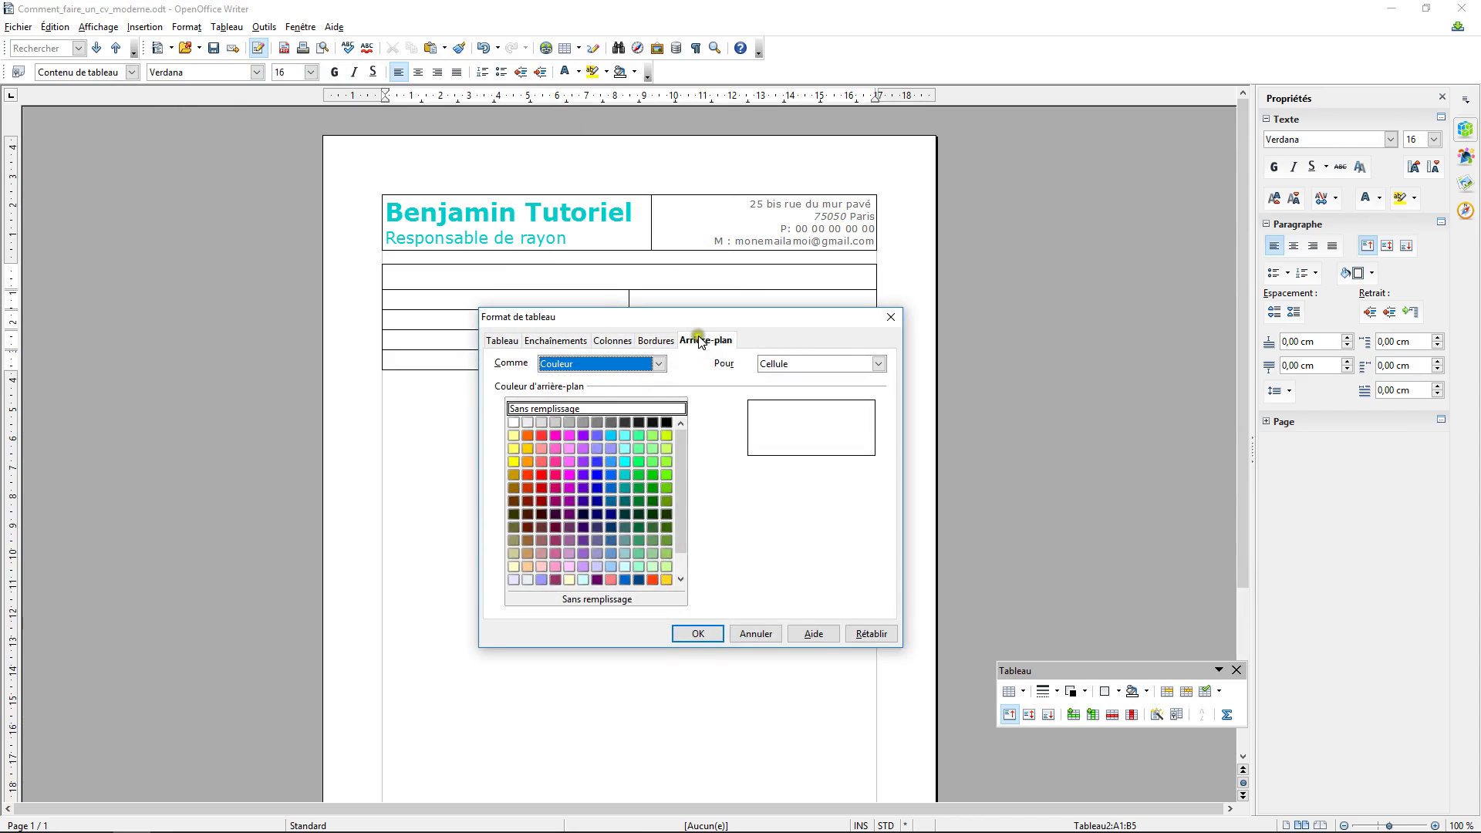
{"action": "left_click", "coordinate": [624, 473]}
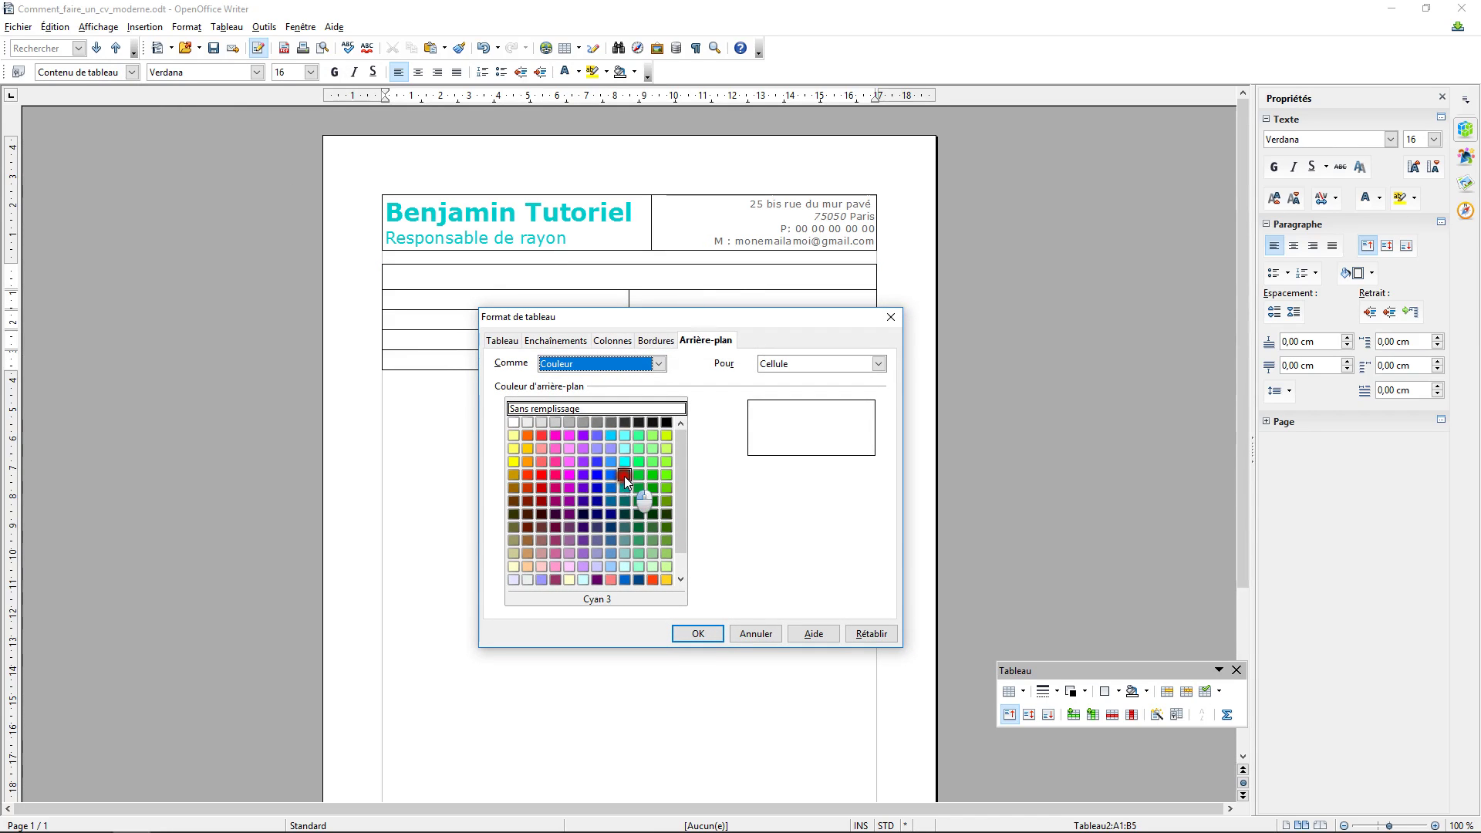
{"action": "left_click", "coordinate": [697, 633]}
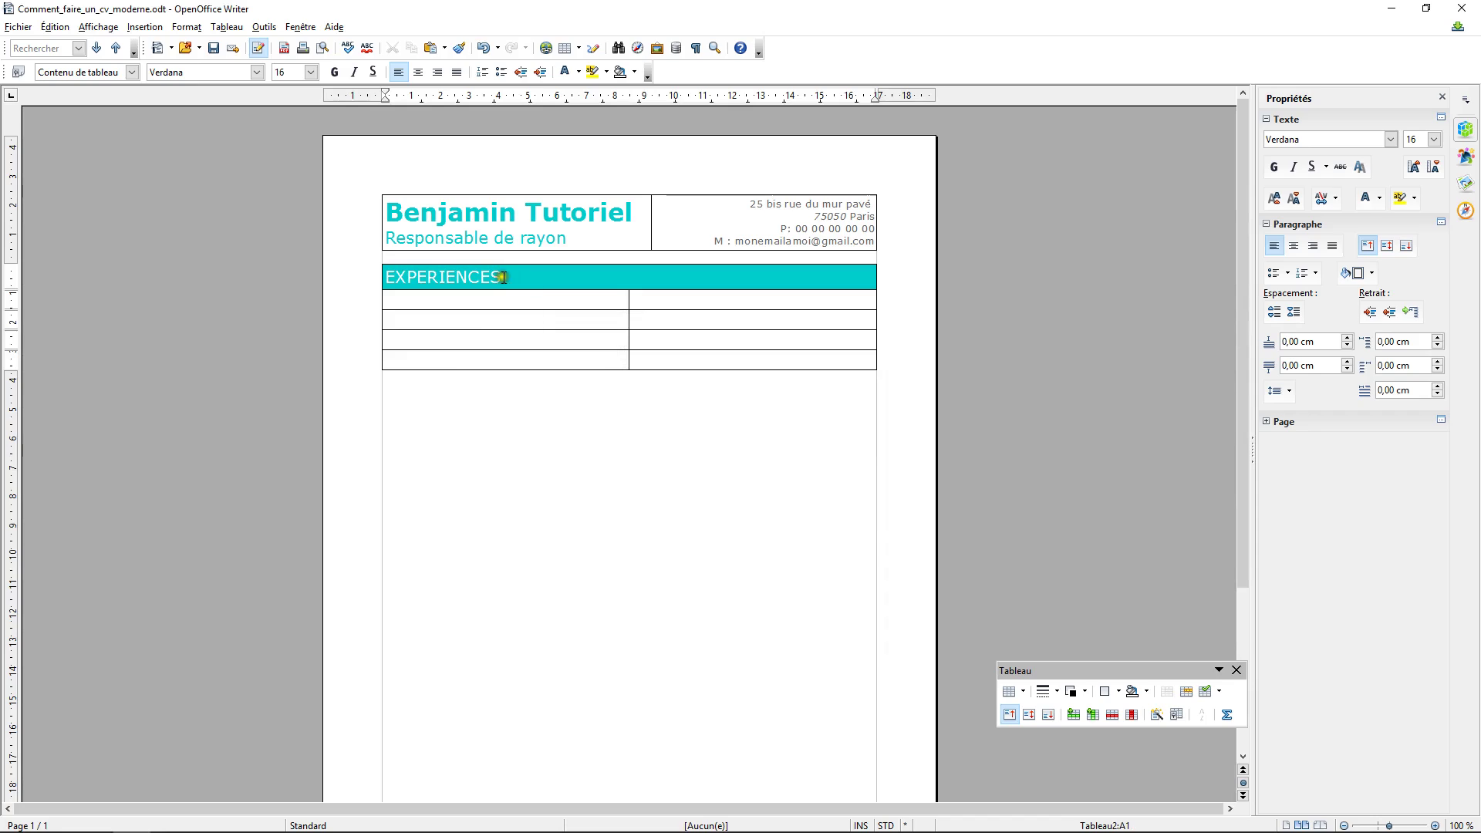
- Make the EXPERIENCES heading bold and set its paragraph spacing to 0.10 cm above and below
{"action": "left_click_drag", "start_coordinate": [503, 278], "coordinate": [384, 279]}
{"action": "left_click", "coordinate": [332, 72]}
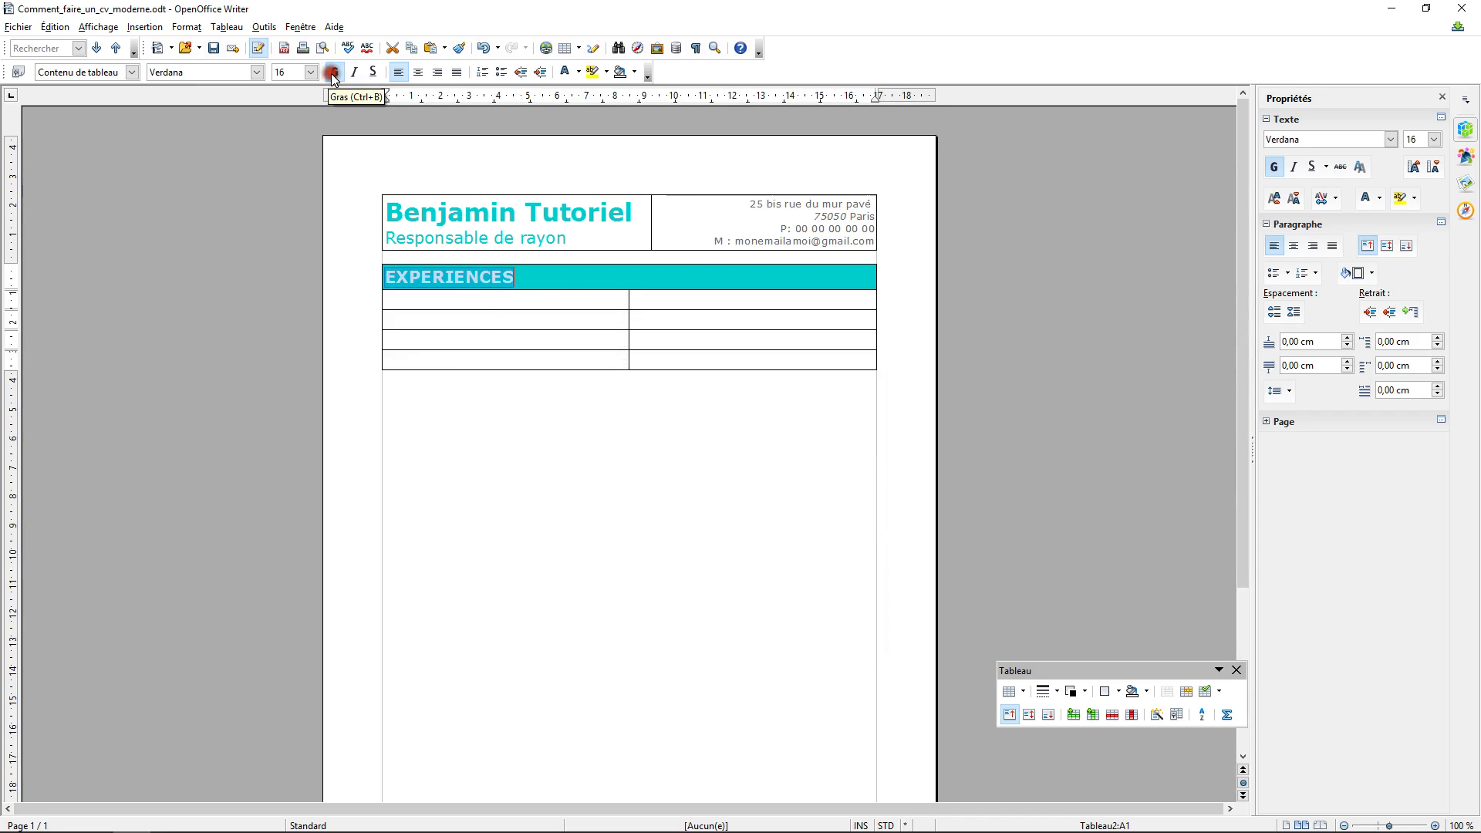
{"action": "left_click", "coordinate": [542, 284]}
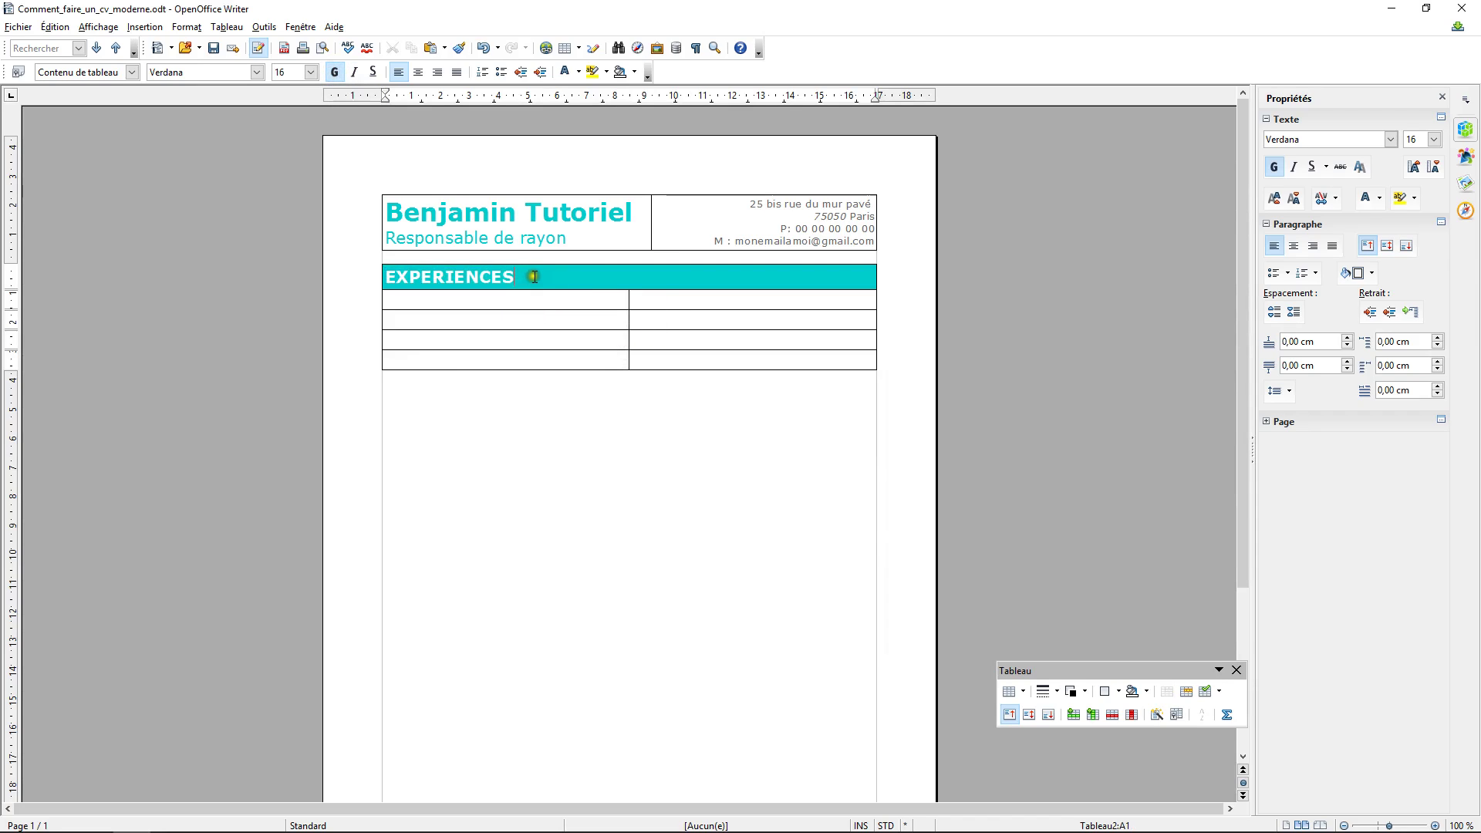
{"action": "left_click", "coordinate": [1274, 313]}
{"action": "left_click", "coordinate": [1275, 314]}
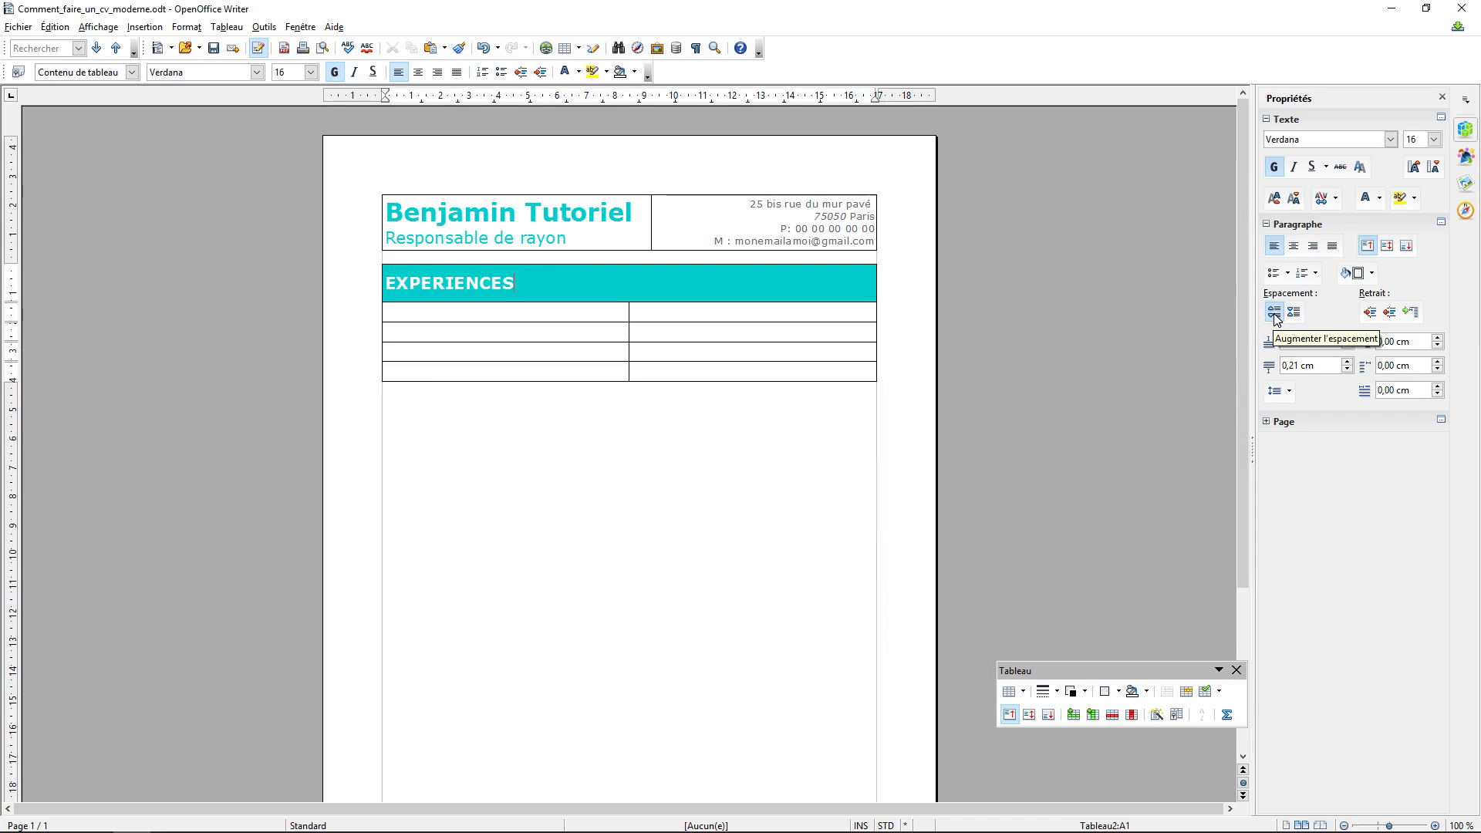
{"action": "left_click", "coordinate": [1294, 312]}
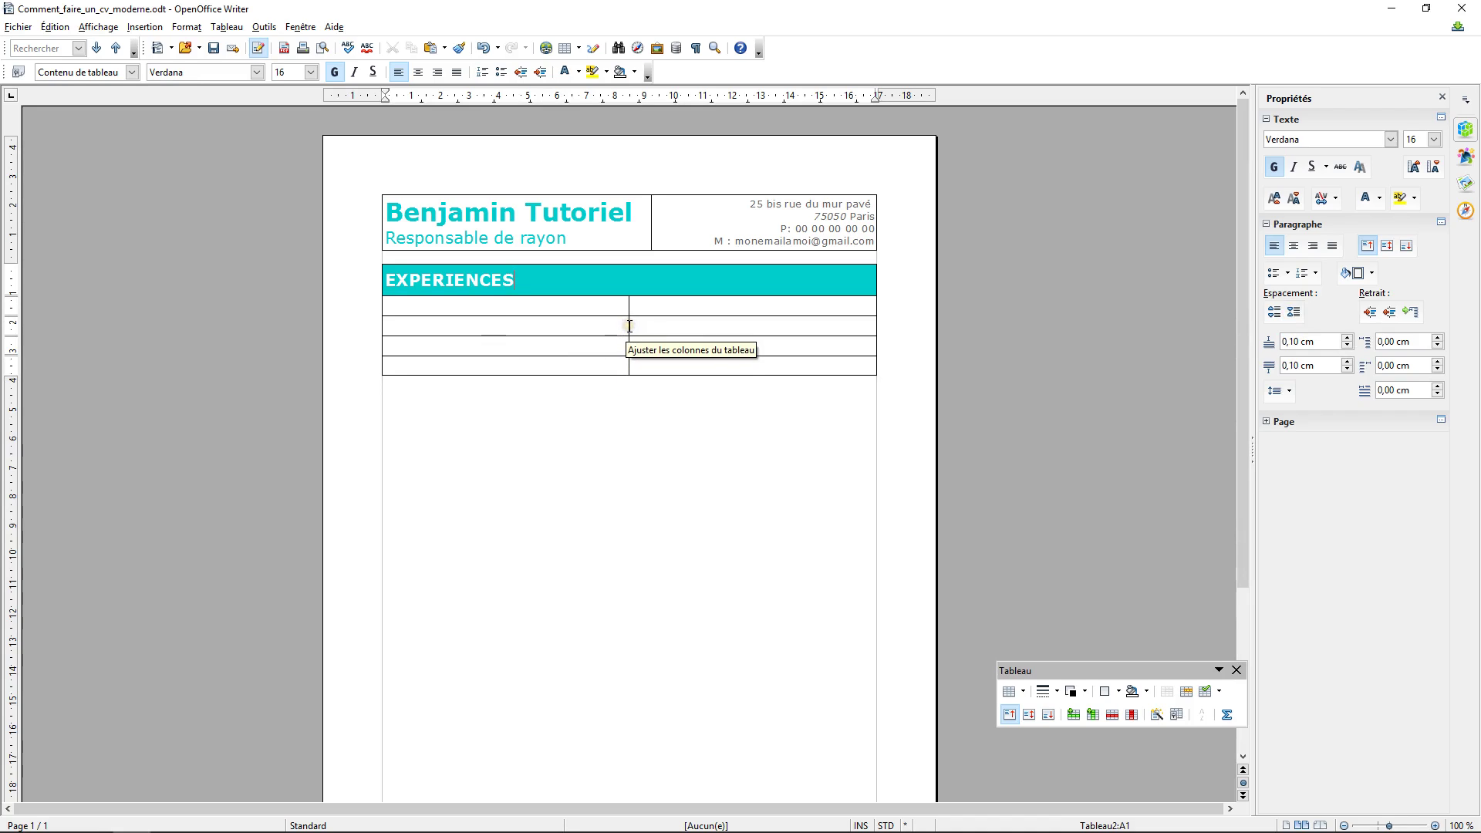
- Narrow the first column of the EXPERIENCES table and fill its four empty rows with 2010-2016, 2001-2010, 1993-1999 and 1986-1992
{"action": "left_click_drag", "start_coordinate": [632, 324], "coordinate": [480, 324]}
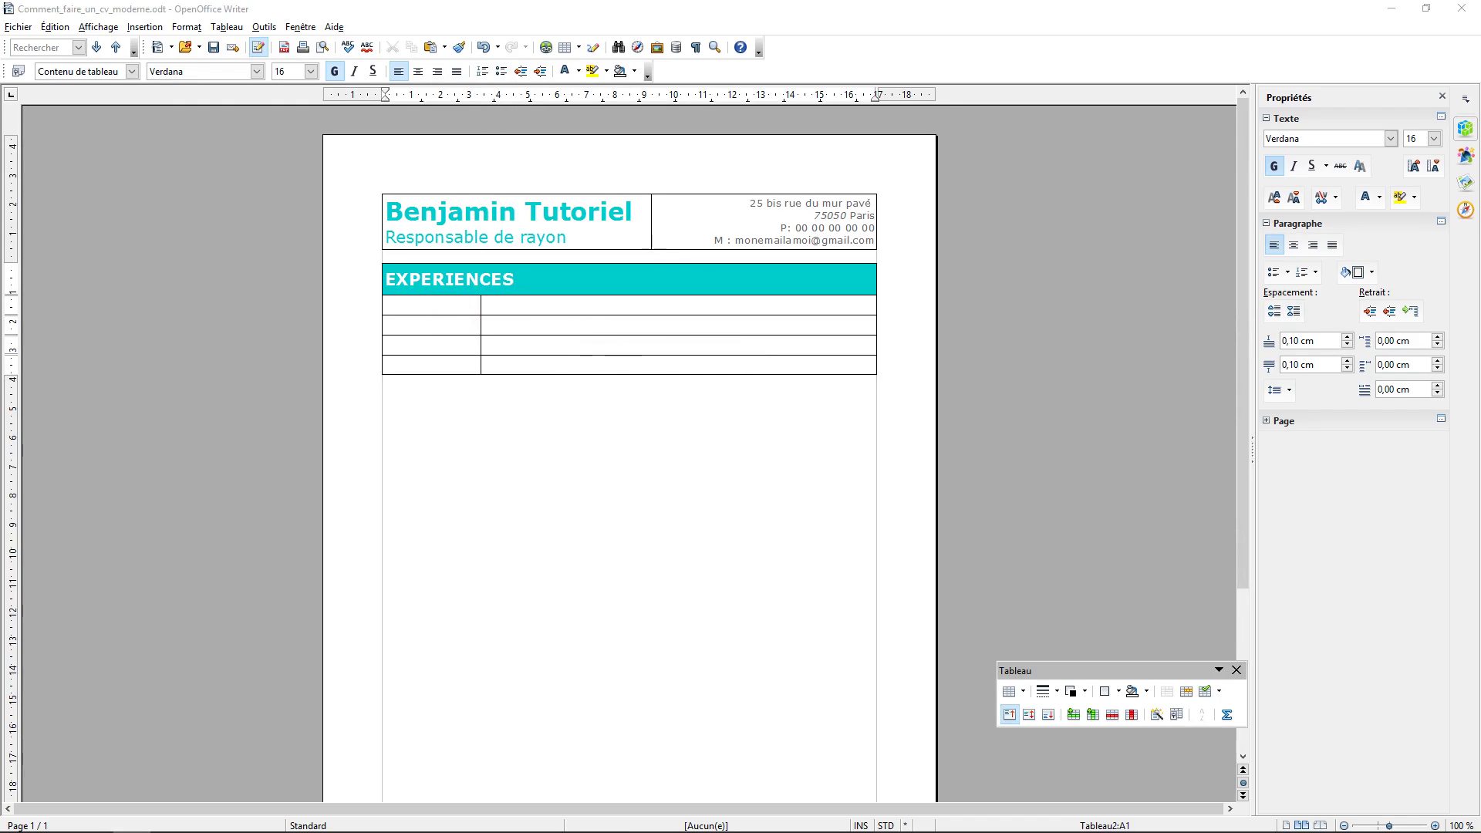
{"action": "left_click_drag", "start_coordinate": [449, 361], "coordinate": [403, 304]}
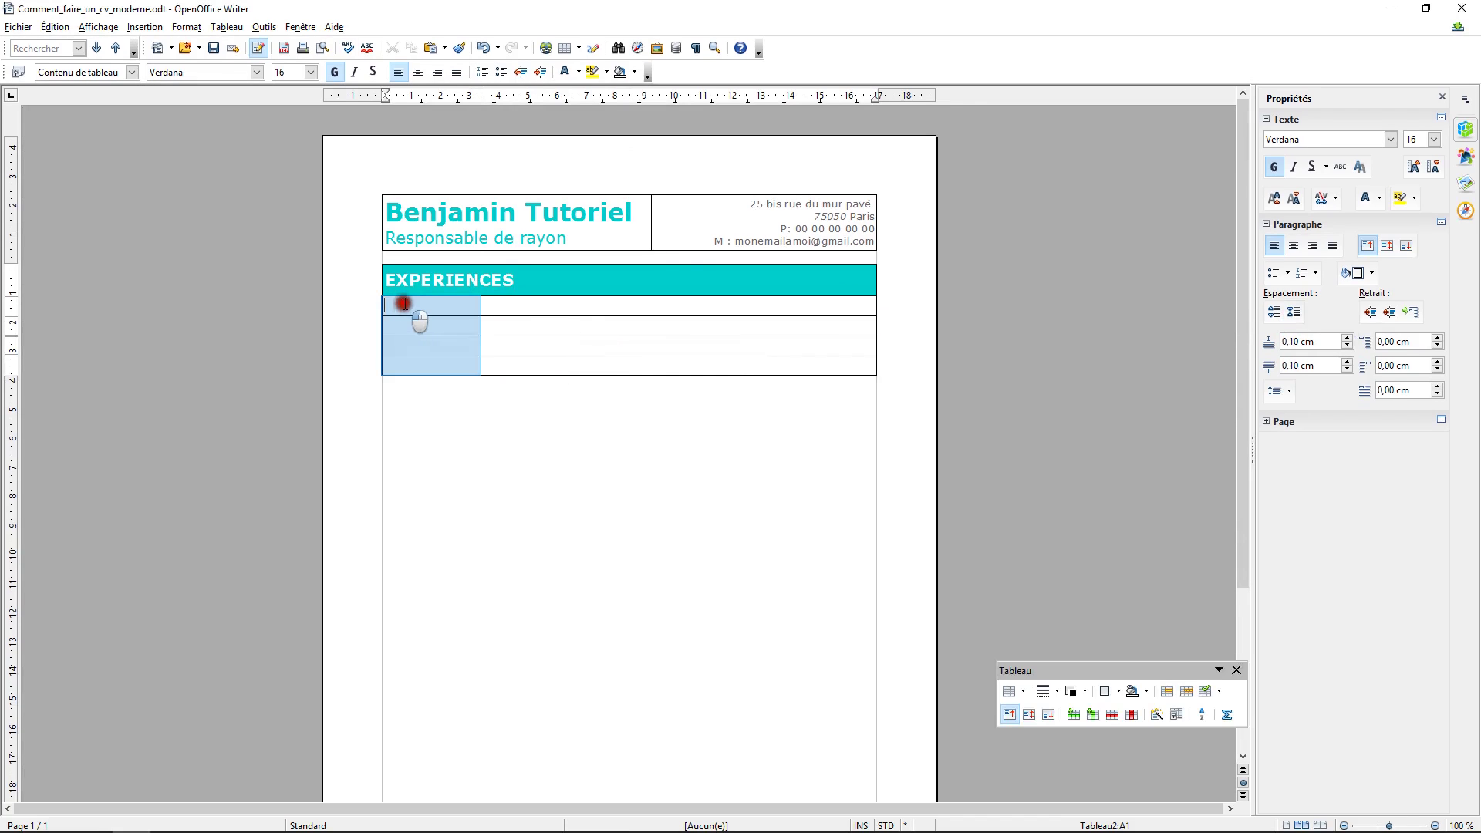
{"action": "key", "text": "ctrl+v"}
{"action": "left_click", "coordinate": [483, 332]}
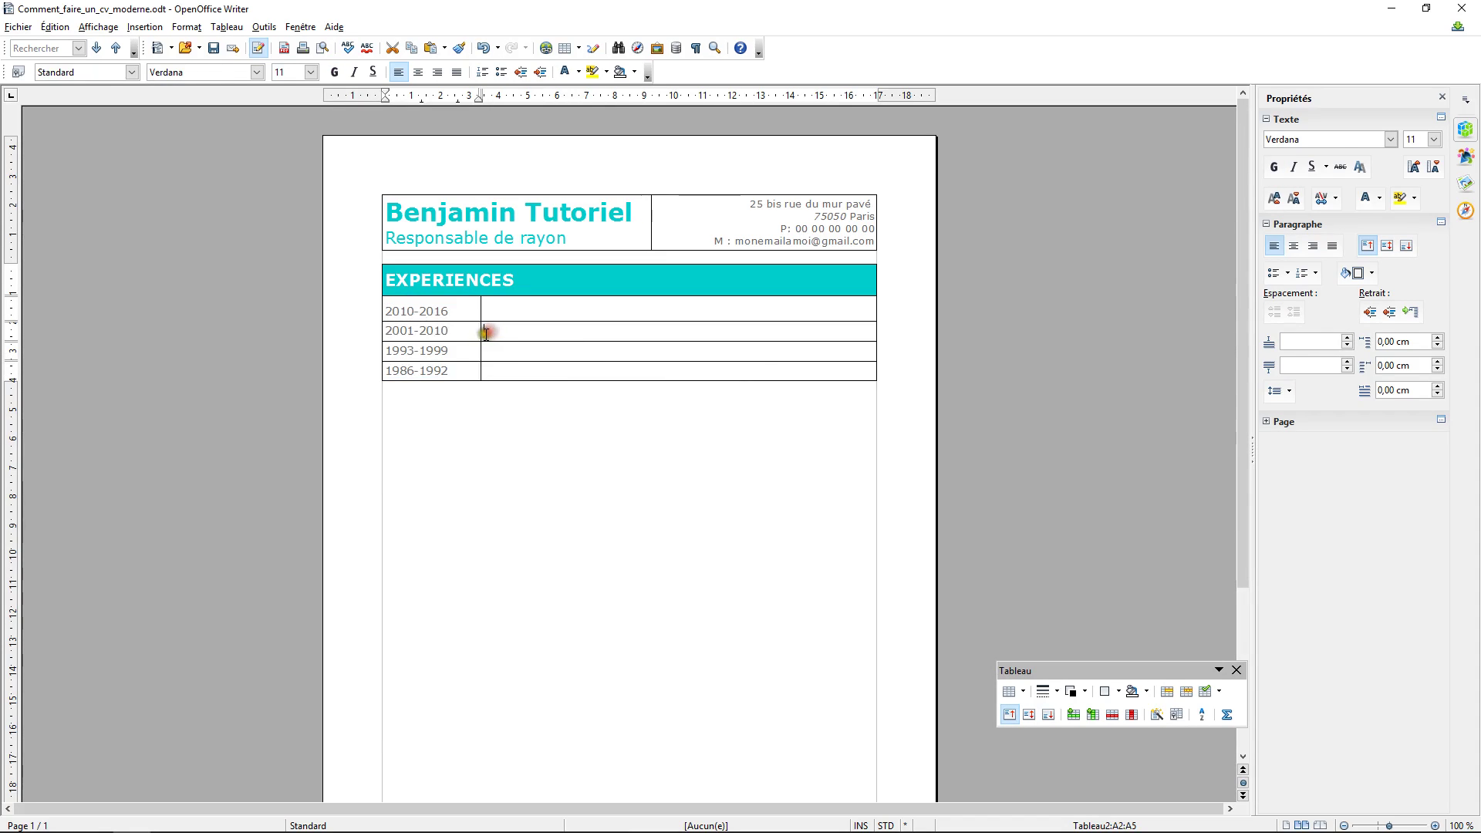
{"action": "left_click_drag", "start_coordinate": [482, 331], "coordinate": [472, 331]}
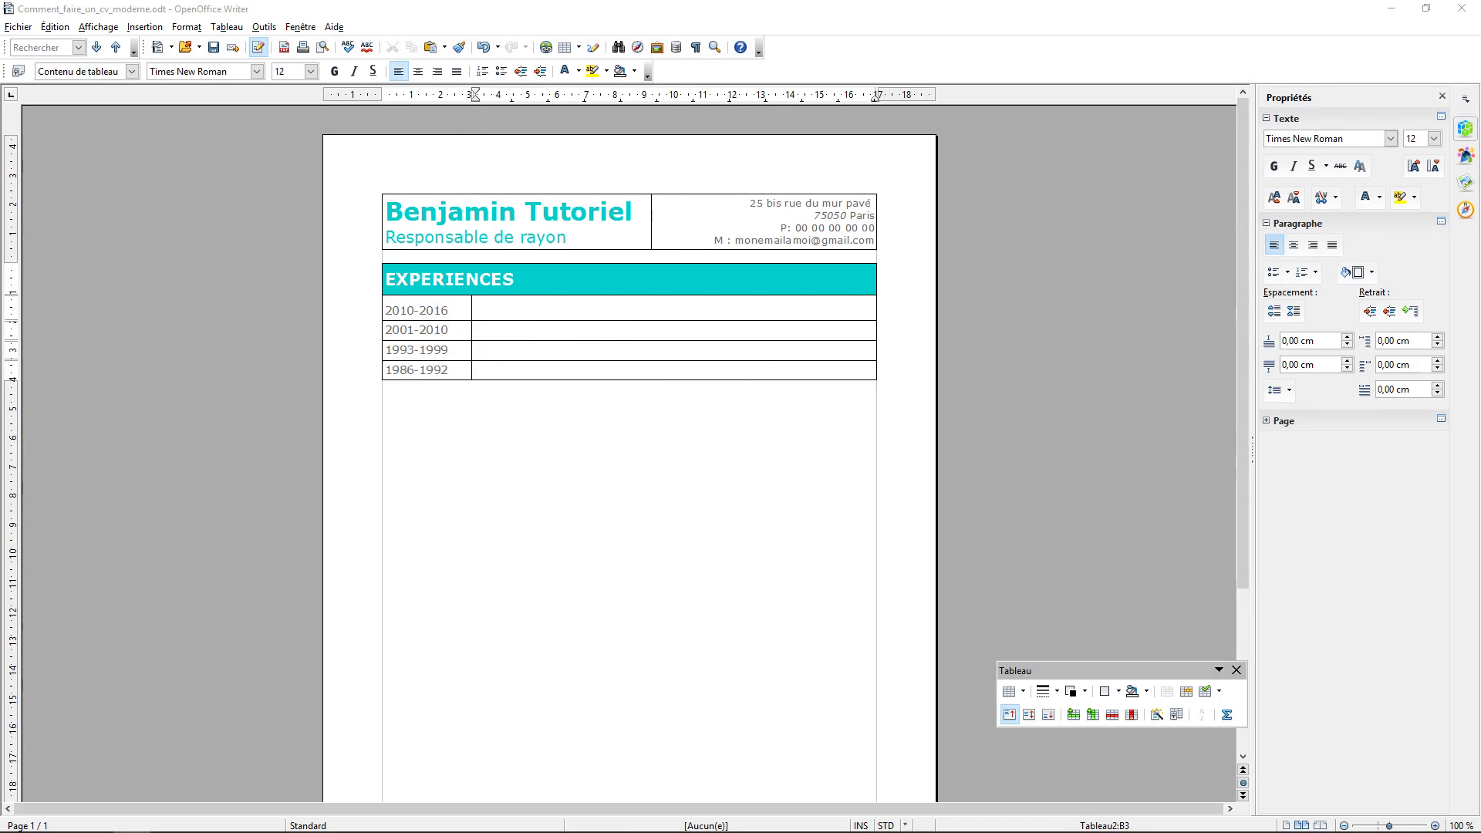
- Fill the second column of the EXPERIENCES table with the employers, locations and job titles, from "JARDINERIES MESBELLESPLANTES" to "Entreprise de mon conjoint"
{"action": "left_click_drag", "start_coordinate": [535, 307], "coordinate": [594, 370]}
{"action": "type", "text": "JARDINERIES MESBELLESPLANTES - 75050 PARIS Responsable de rayon JARDINERIES MESBELLESPLANTES - 75050 PARIS Conseiller vendeur TANIESYN - 75050 PARIS Employée de bureau Entreprise de mon conjoint – 75050 PARIS Comptabilité / conjoint collaborateur"}
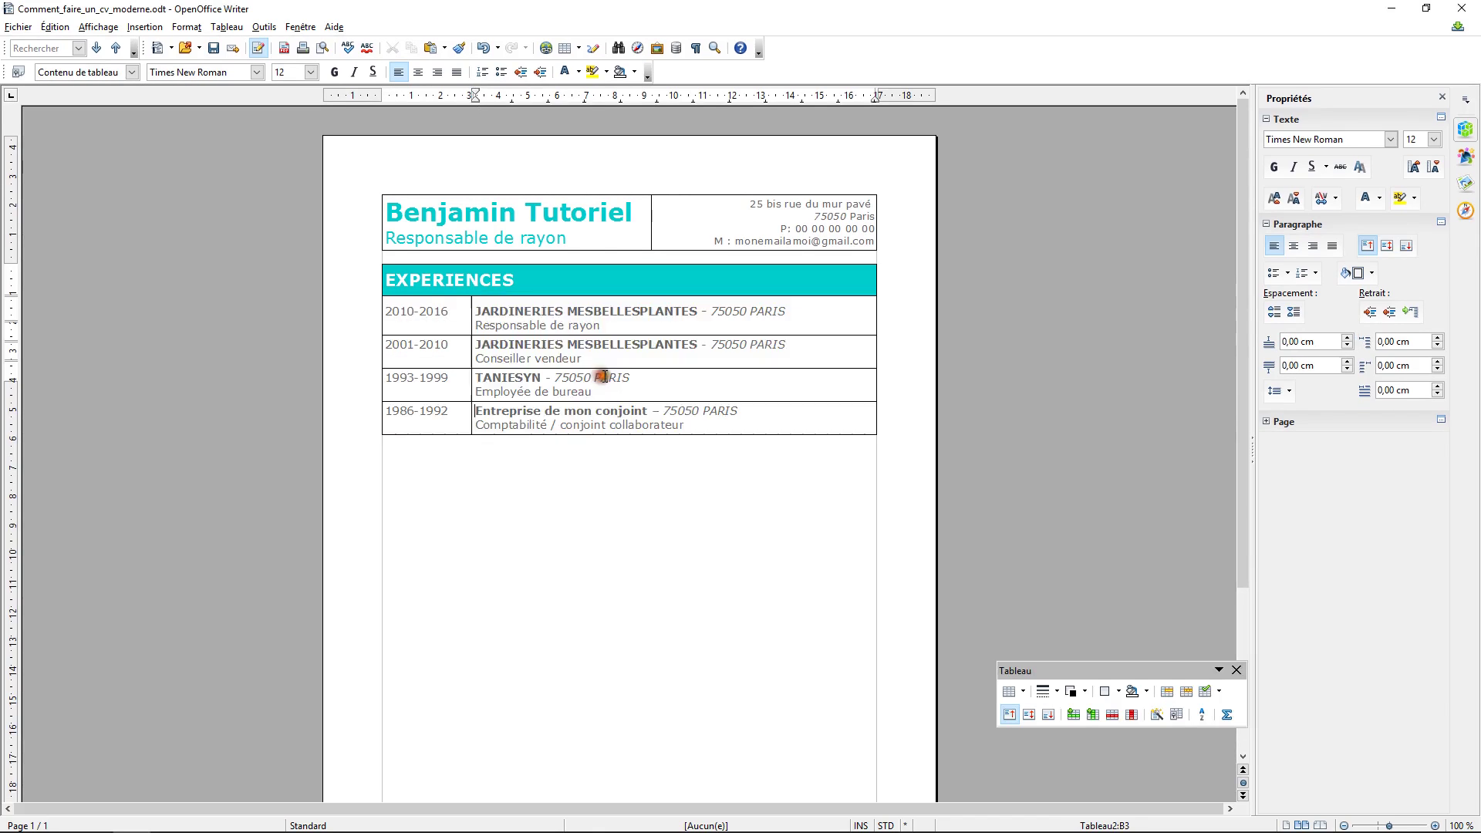
{"action": "left_click", "coordinate": [734, 415]}
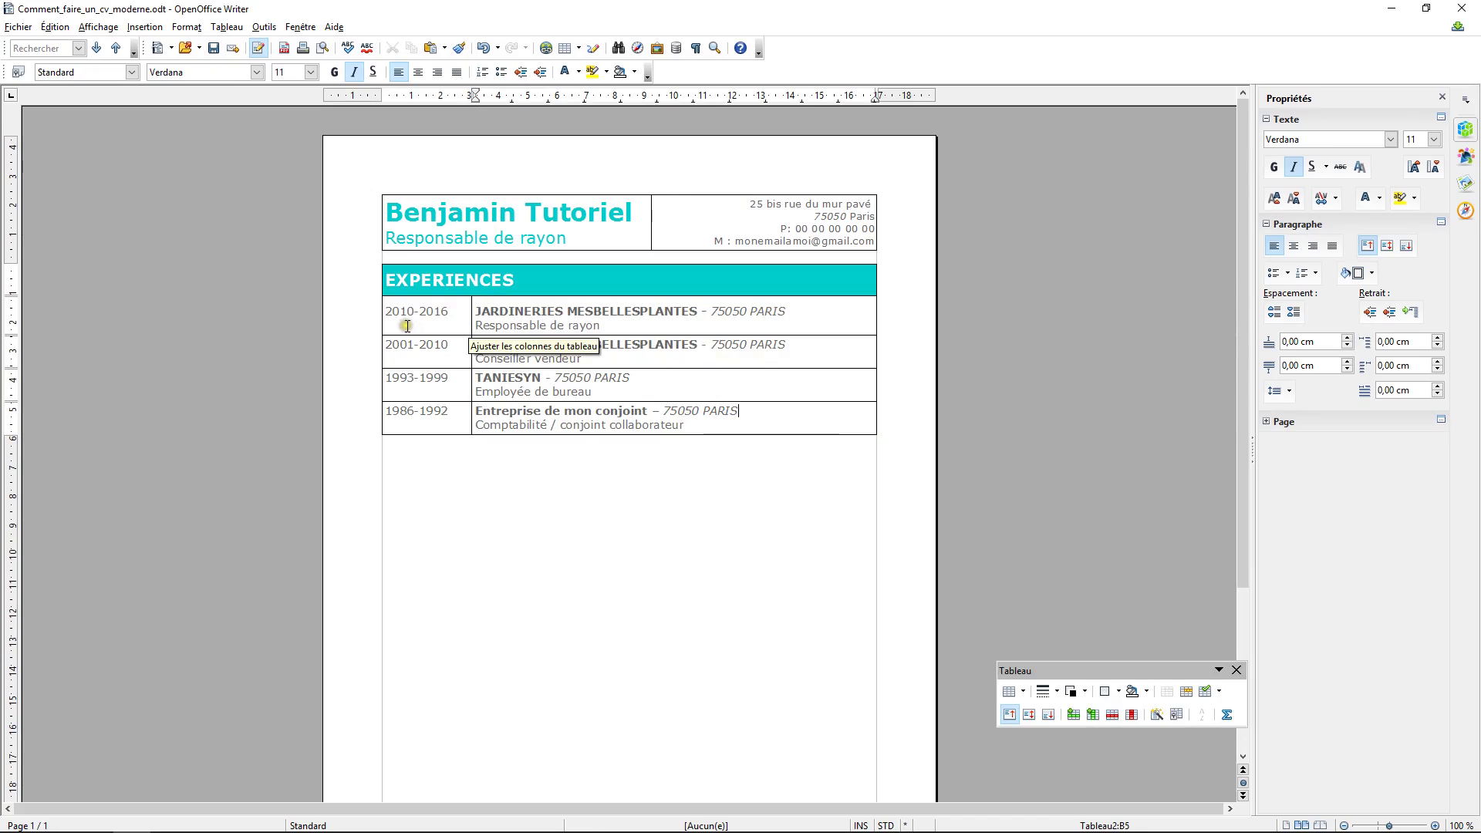
{"action": "double_click", "coordinate": [570, 393]}
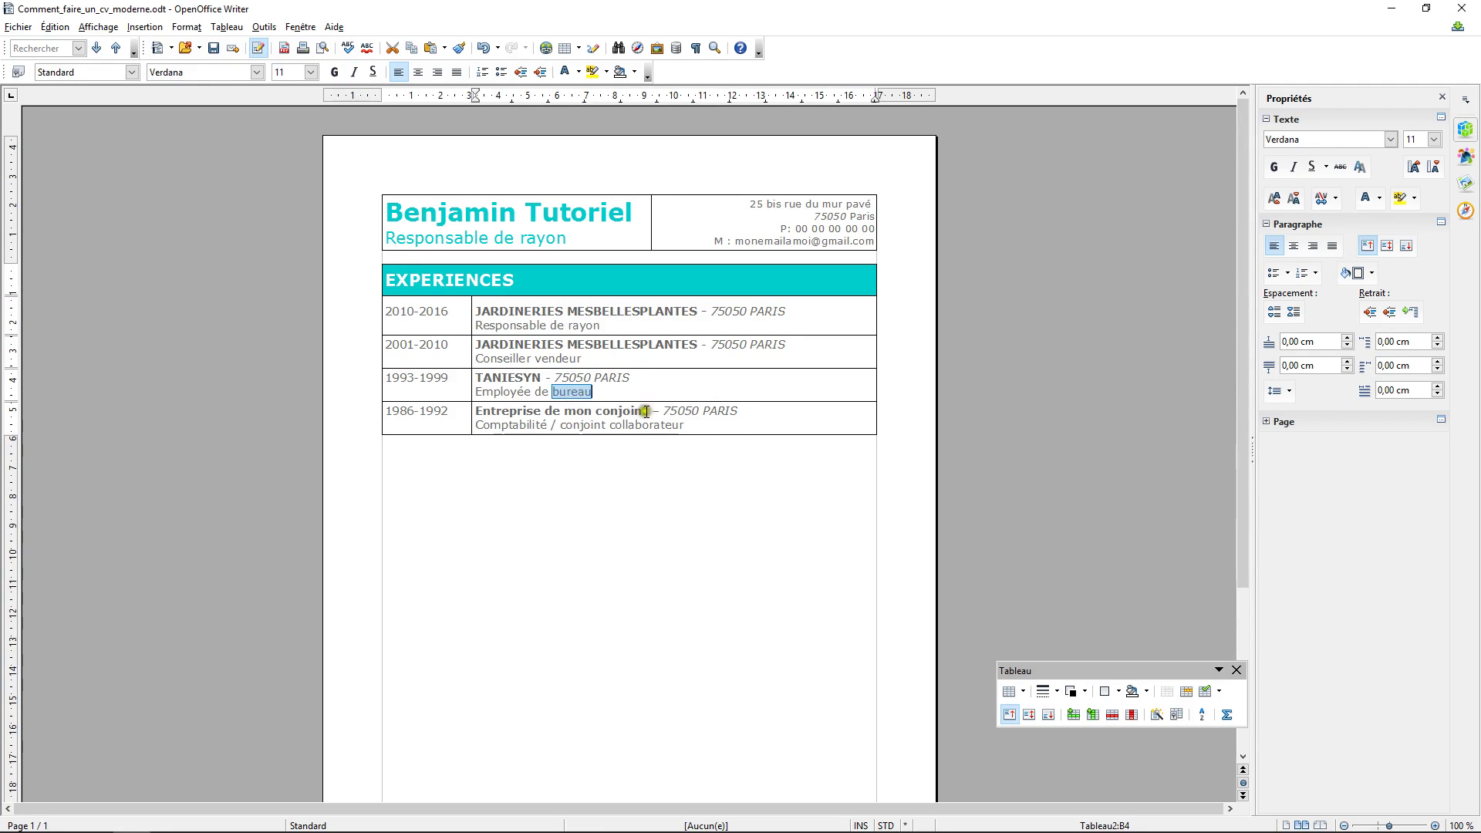
{"action": "left_click_drag", "start_coordinate": [648, 411], "coordinate": [476, 417]}
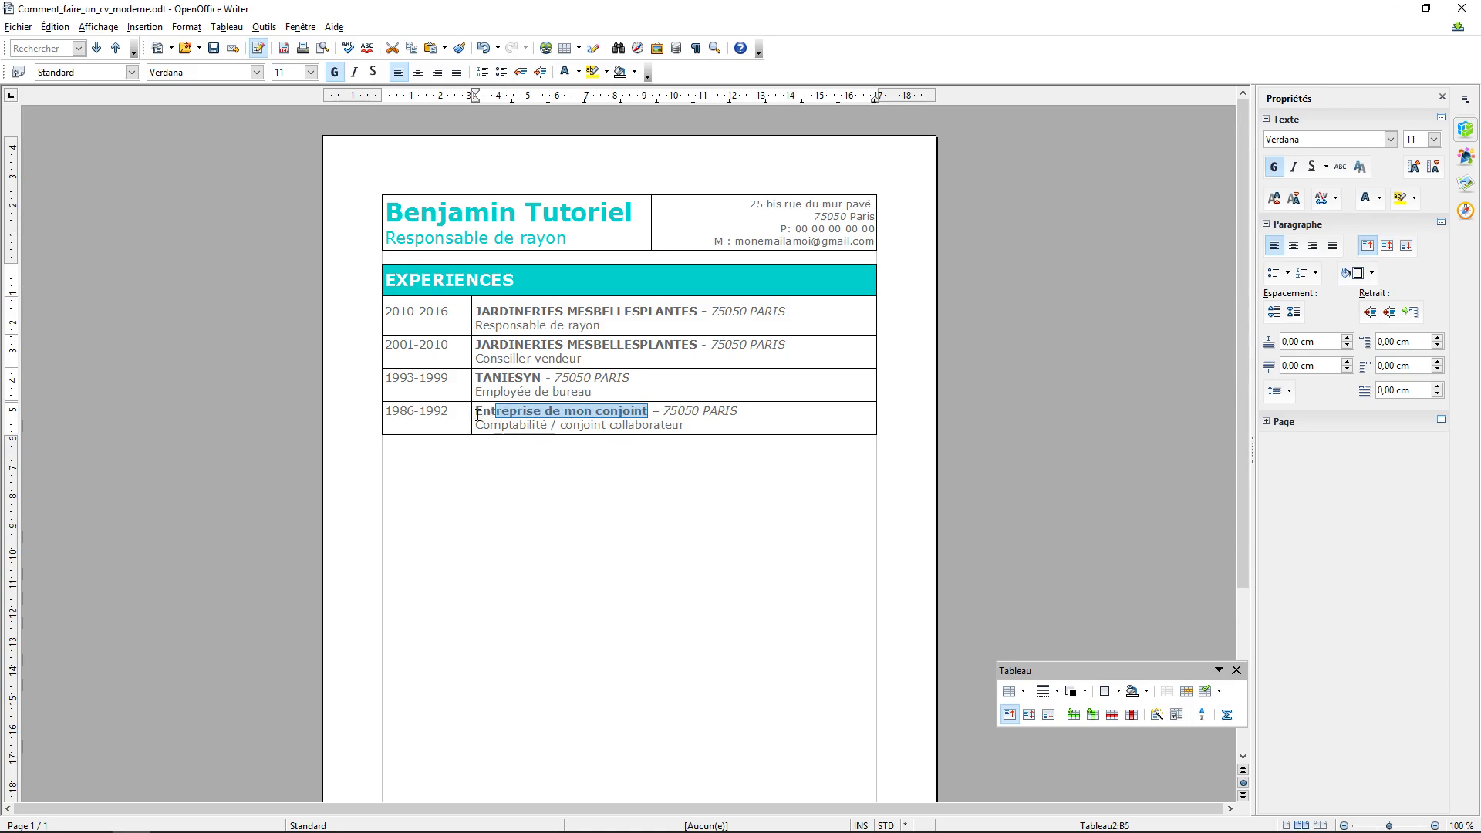
{"action": "left_click_drag", "start_coordinate": [711, 344], "coordinate": [810, 354]}
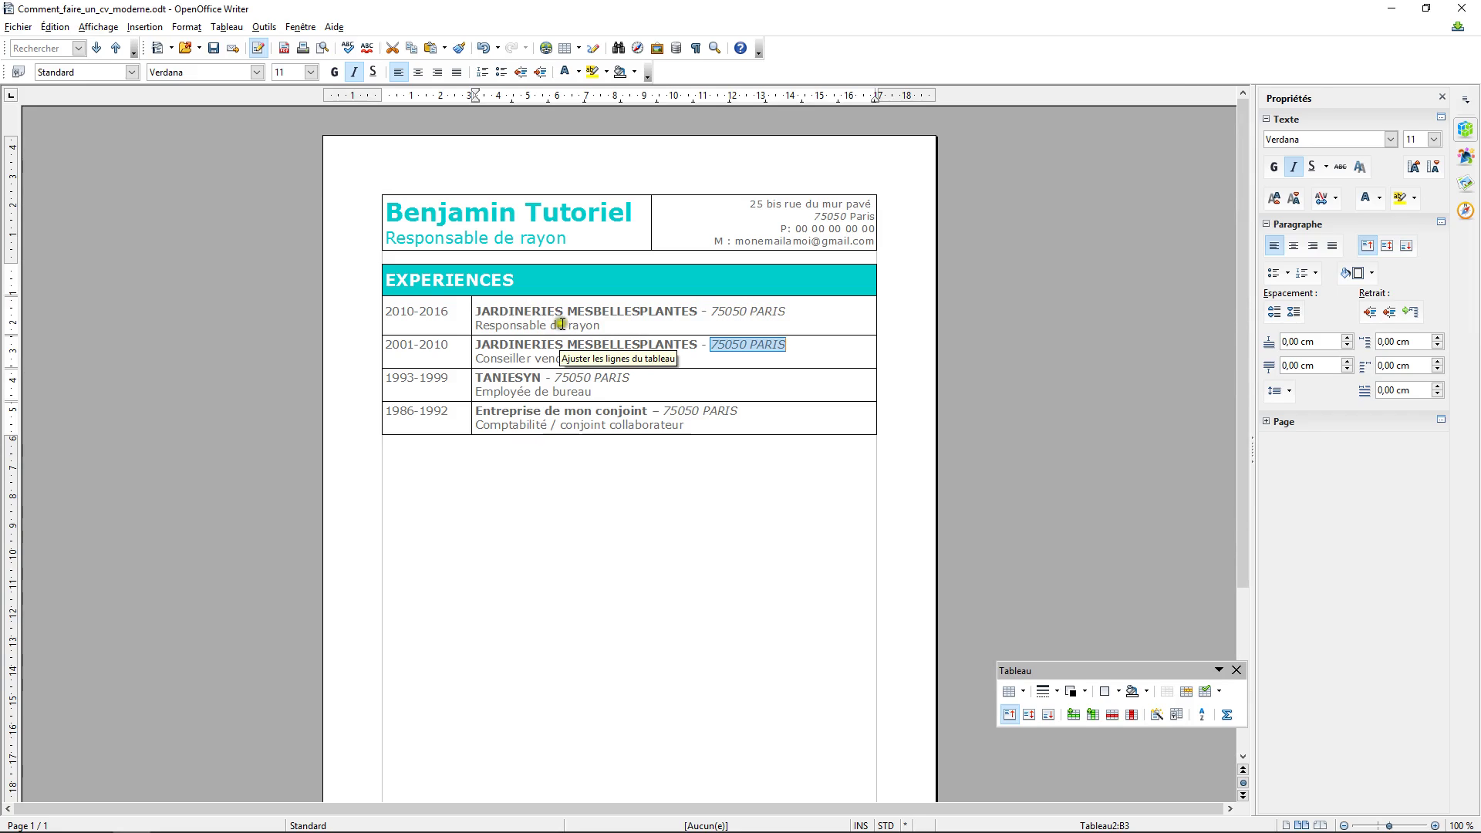
- Narrow the date column of the EXPERIENCES table slightly further, fitting it closer to the year ranges
{"action": "left_click_drag", "start_coordinate": [598, 327], "coordinate": [462, 351]}
{"action": "left_click", "coordinate": [490, 325]}
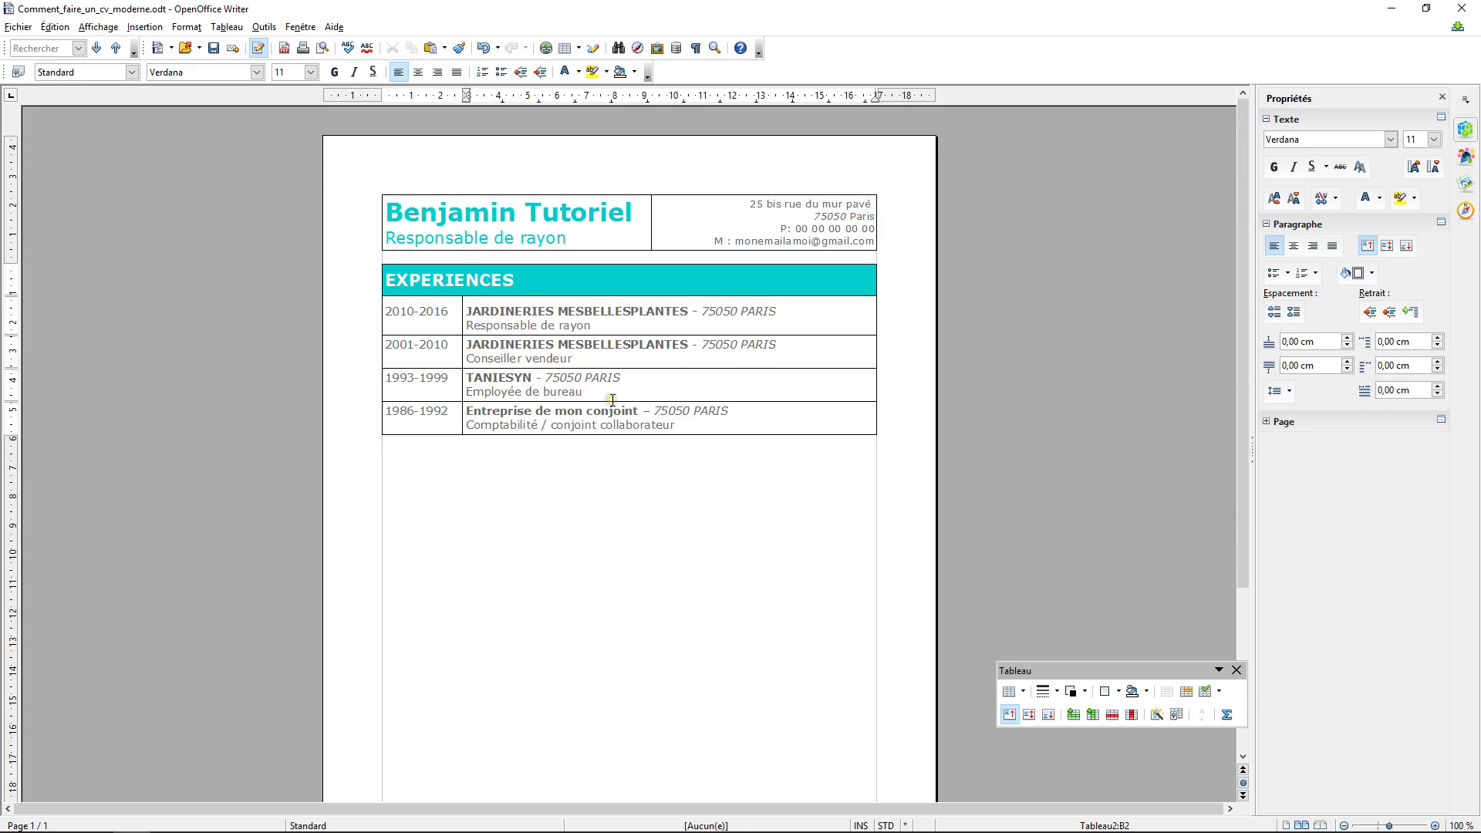
- Insert a new table with one column and two rows below the EXPERIENCES table
{"action": "left_click", "coordinate": [589, 485]}
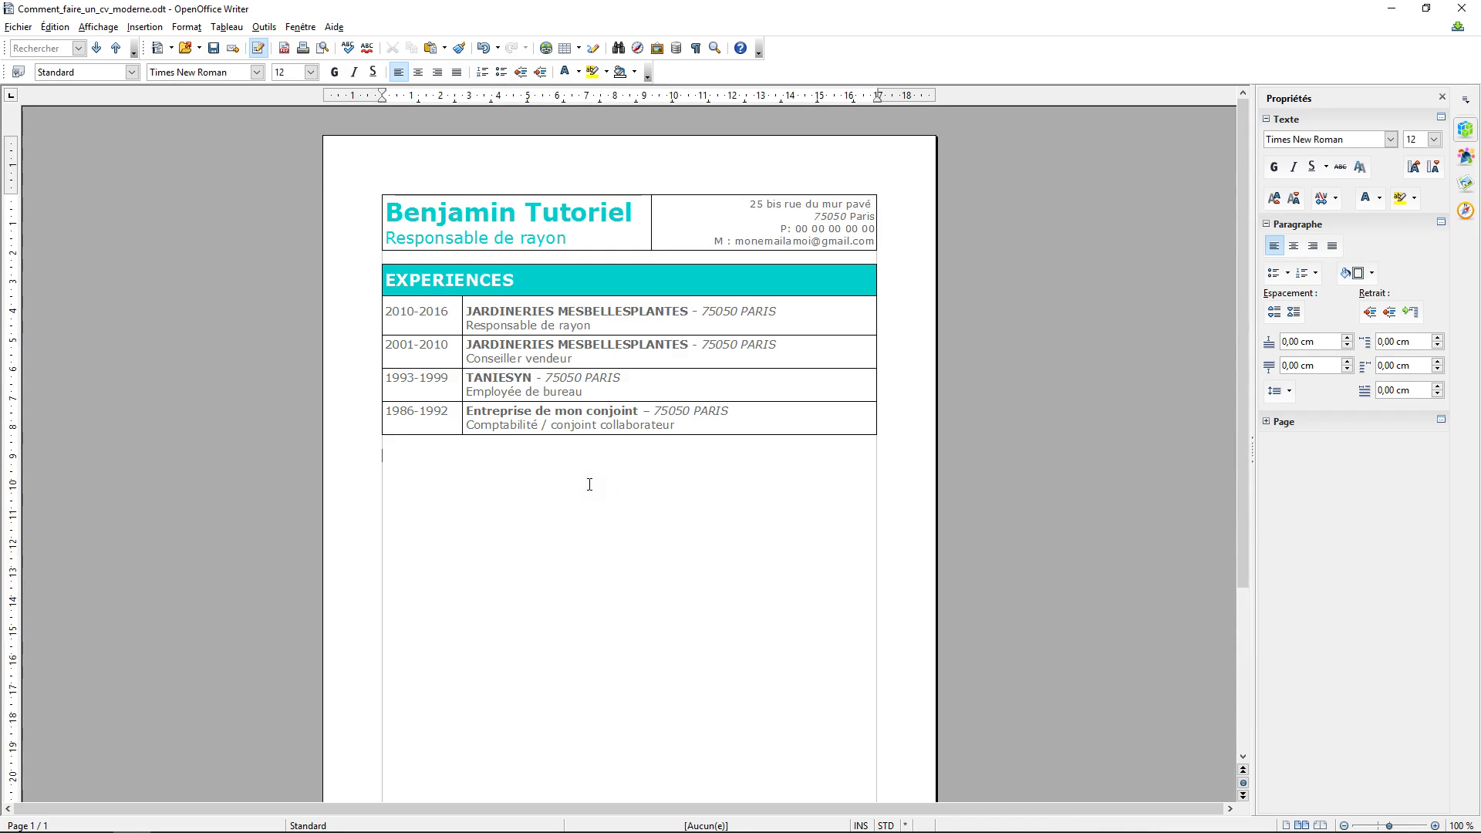
{"action": "left_click", "coordinate": [139, 27]}
{"action": "left_click", "coordinate": [178, 360]}
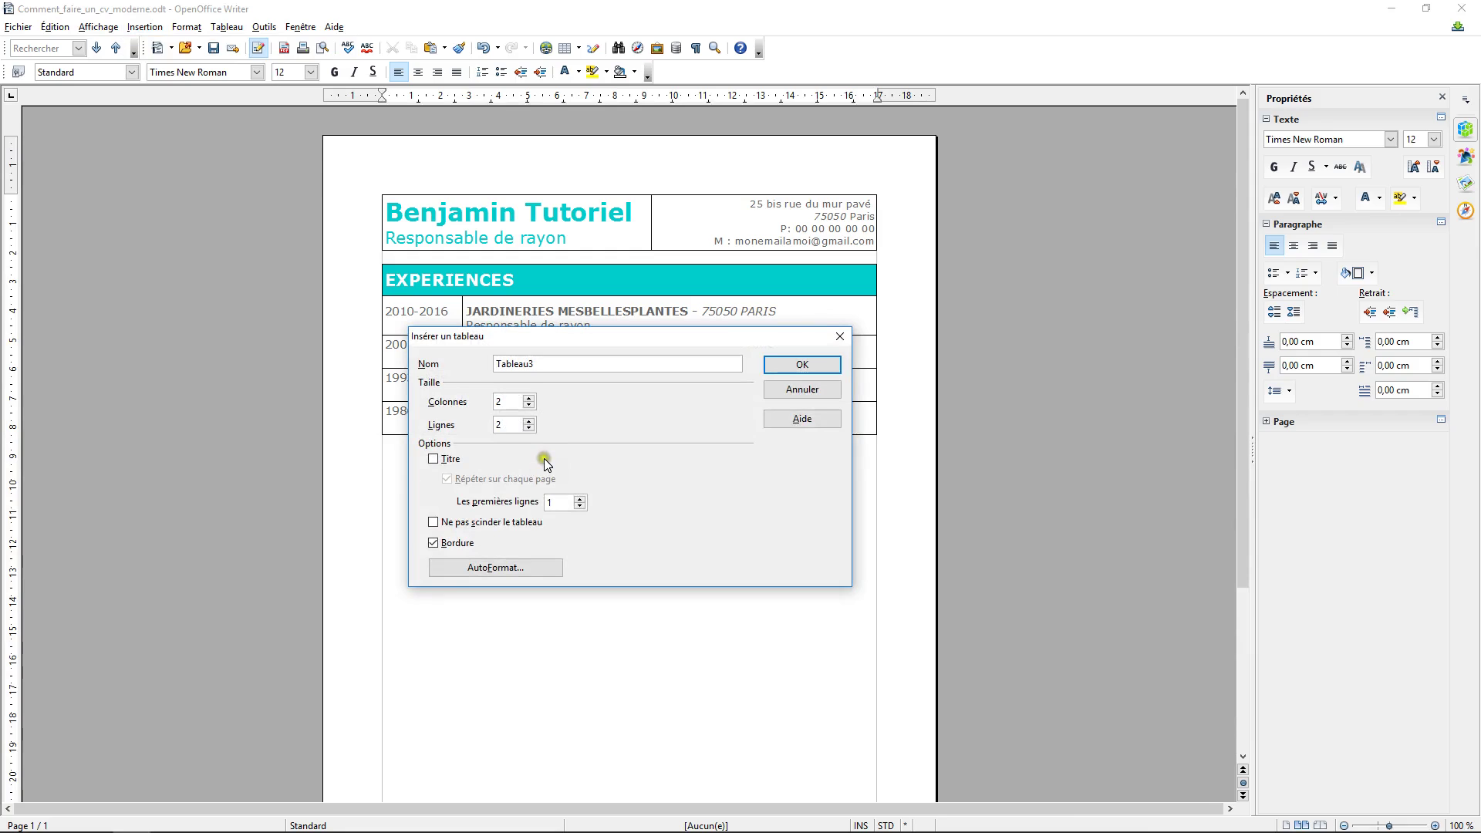
{"action": "double_click", "coordinate": [499, 424]}
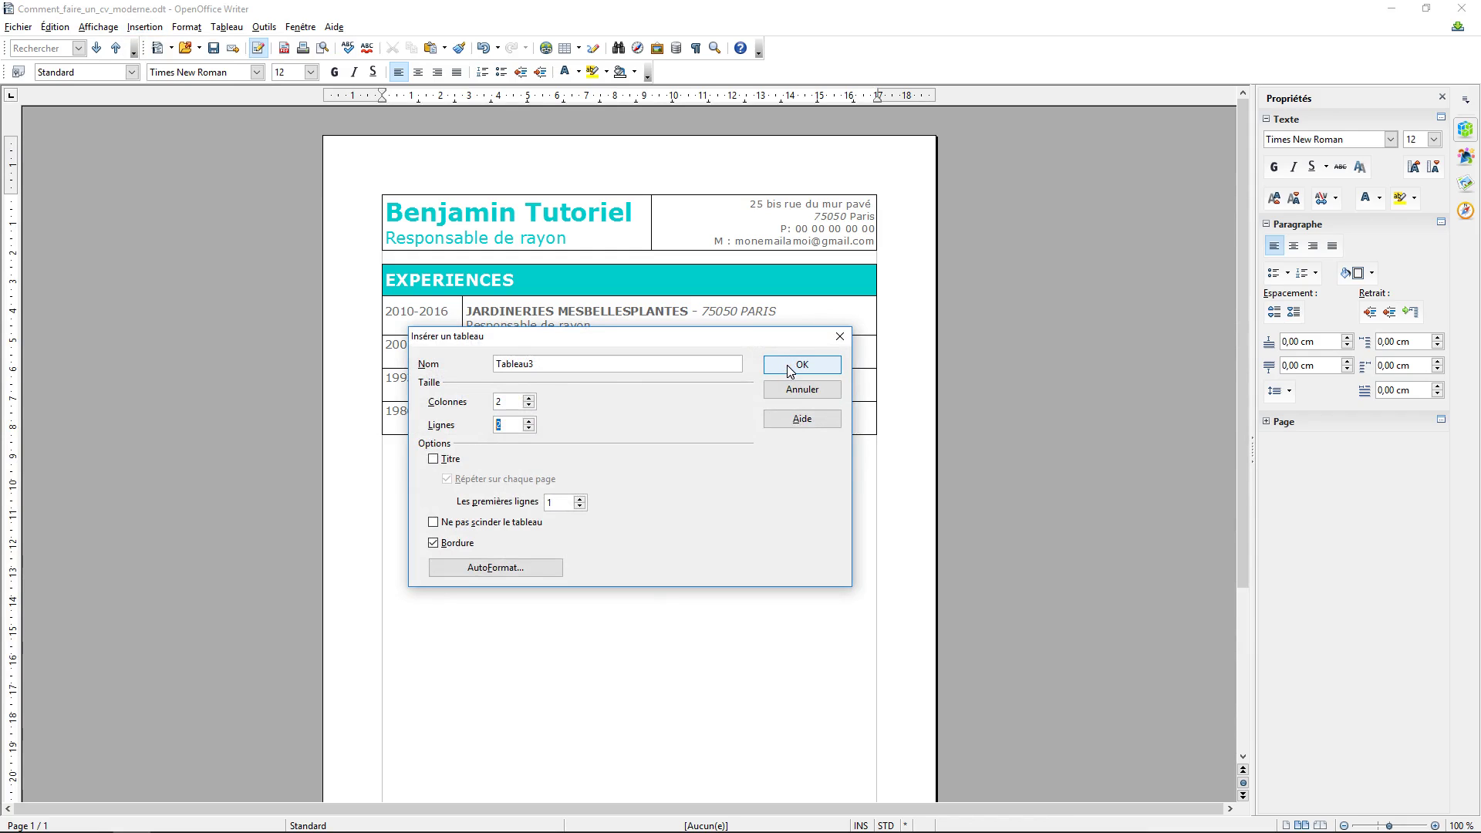
{"action": "double_click", "coordinate": [507, 402]}
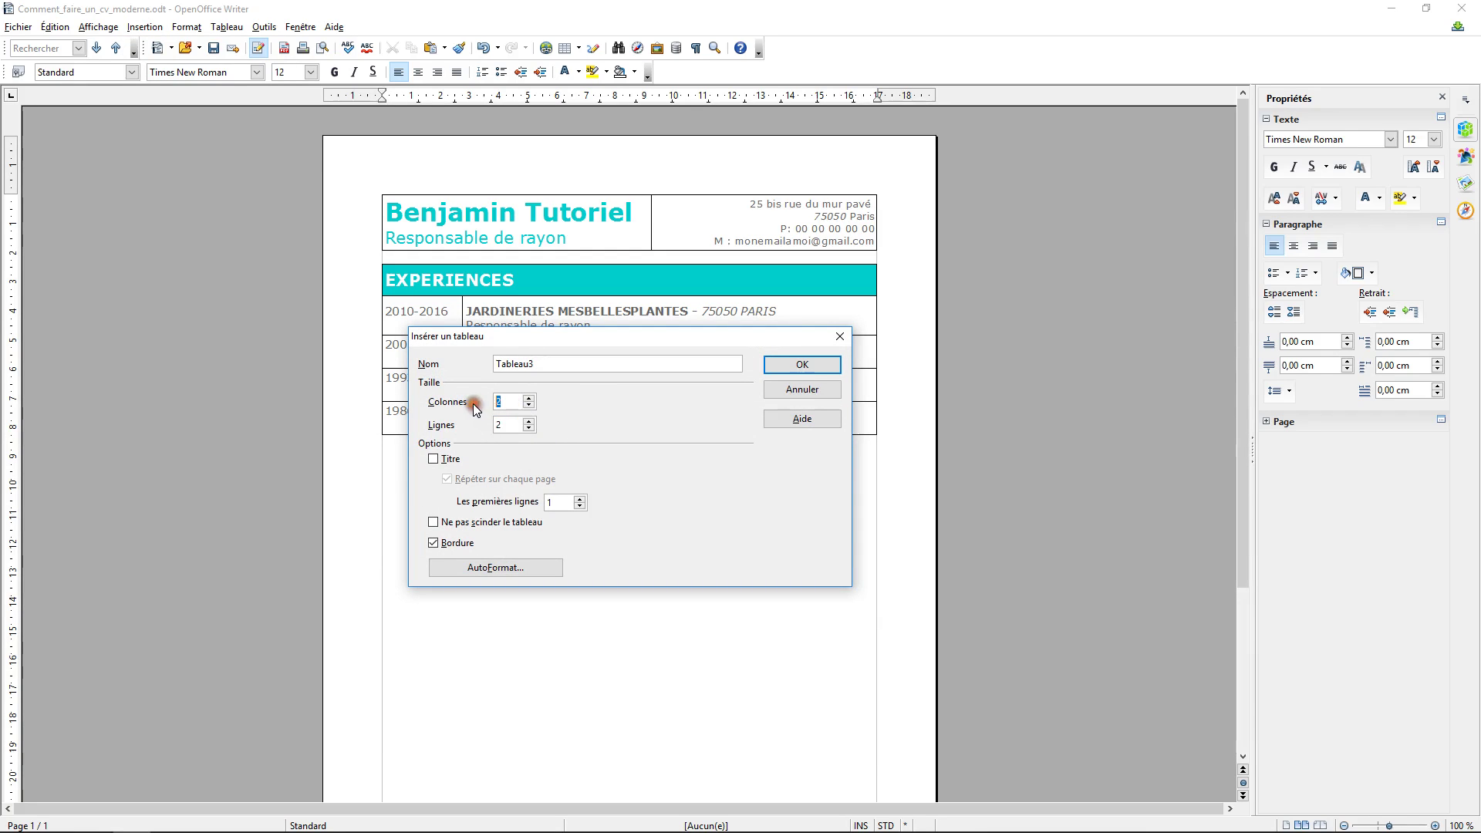
{"action": "left_click", "coordinate": [801, 365]}
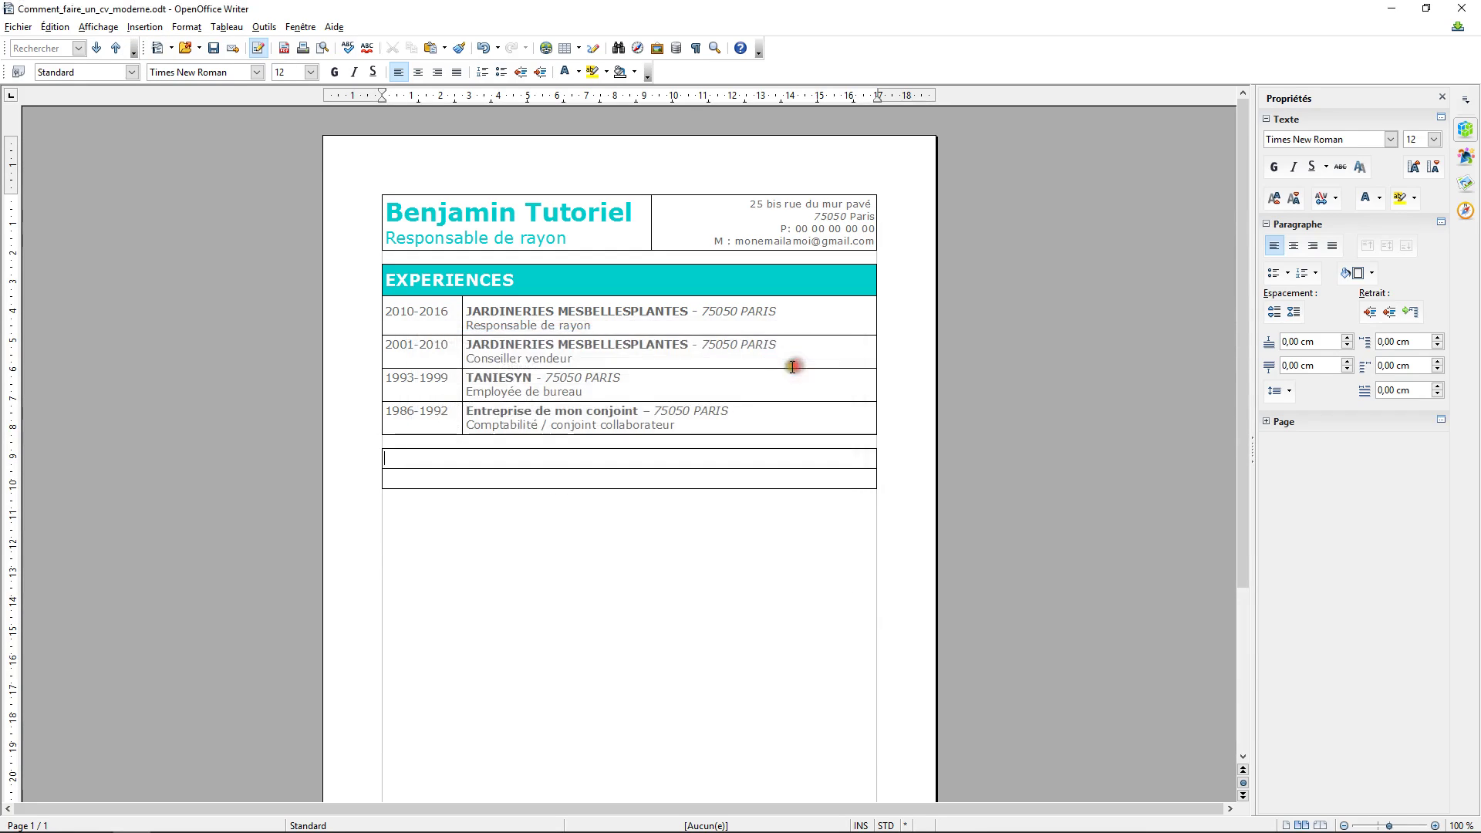
- Copy the EXPERIENCES heading into the new table's first row and replace its text with "COMPETENCES"
{"action": "double_click", "coordinate": [477, 278]}
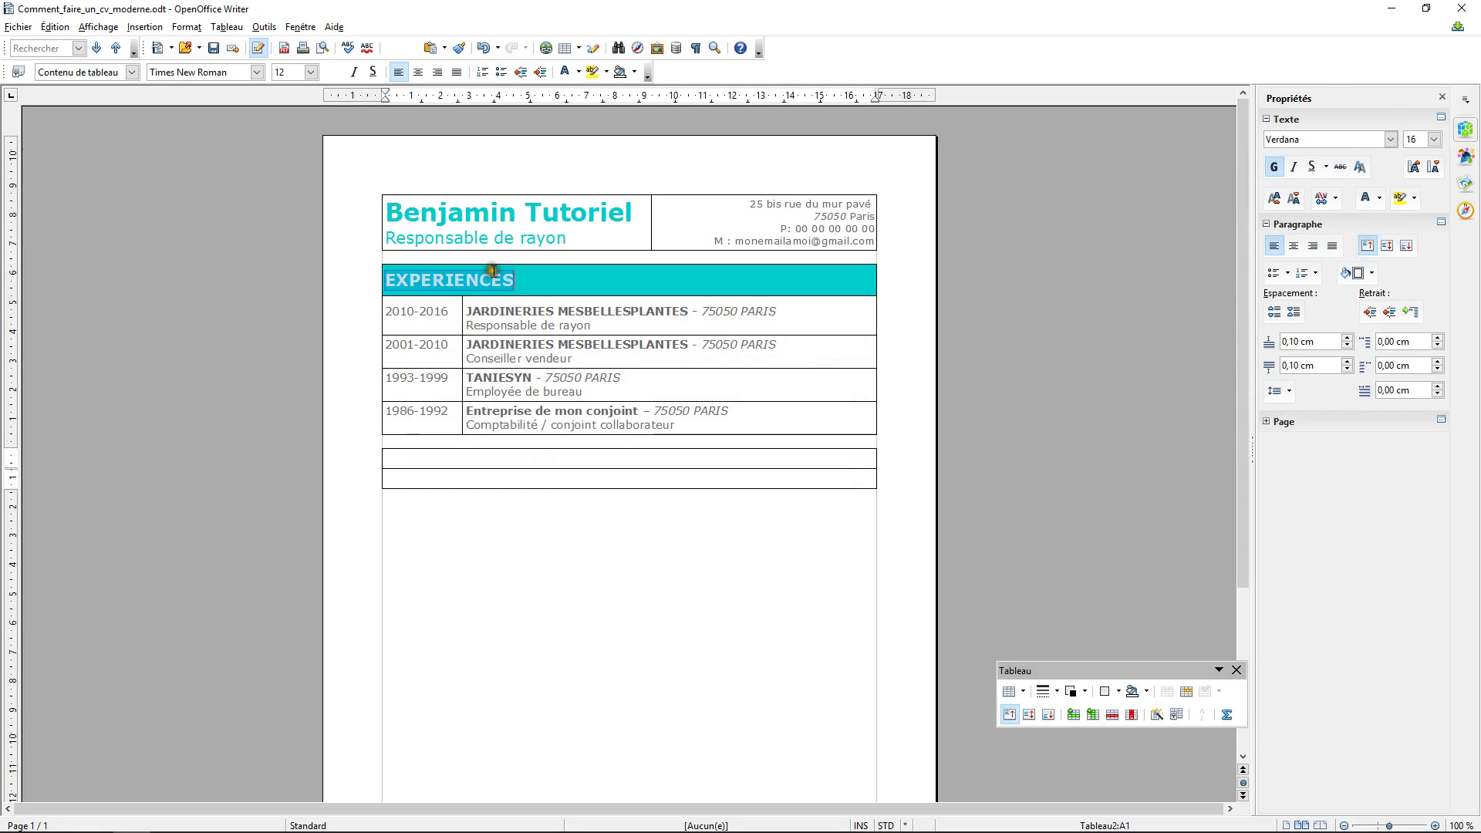
{"action": "type", "text": "EXPERIENCES"}
{"action": "double_click", "coordinate": [439, 458]}
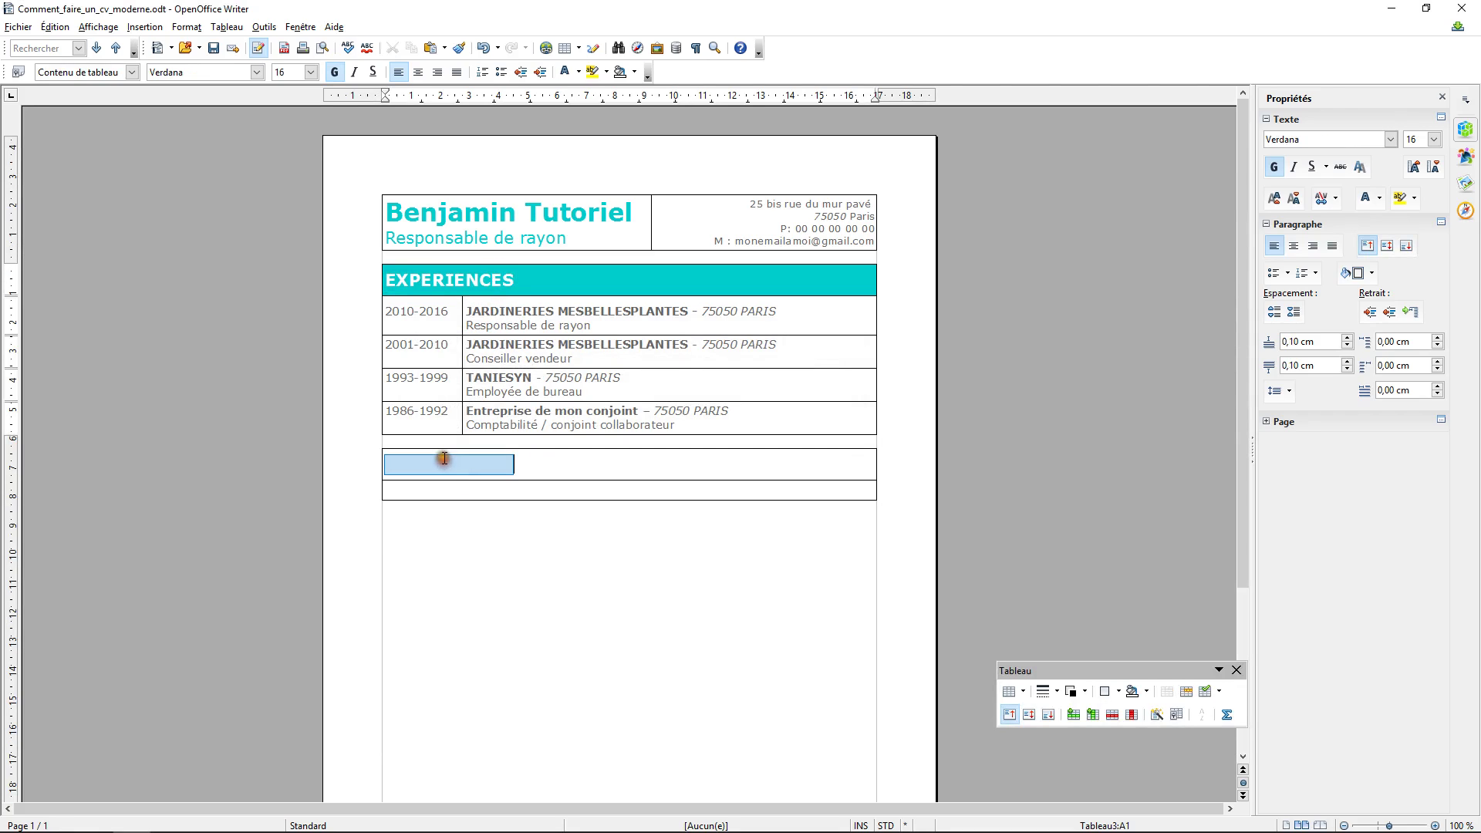
{"action": "type", "text": "COMPETENC"}
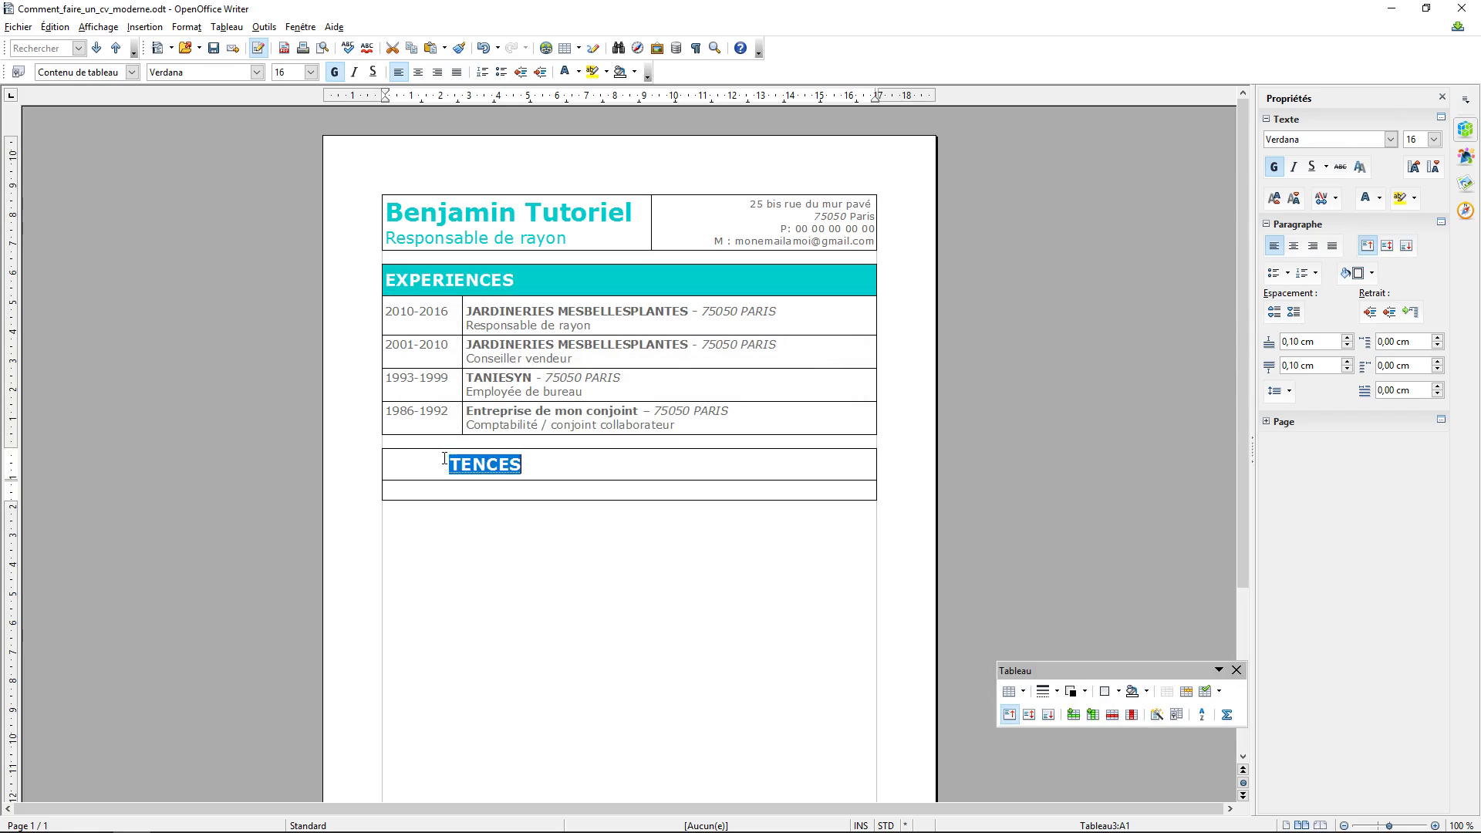
- Give the COMPETENCES heading cell a Cyan 3 background colour
{"action": "right_click", "coordinate": [557, 464]}
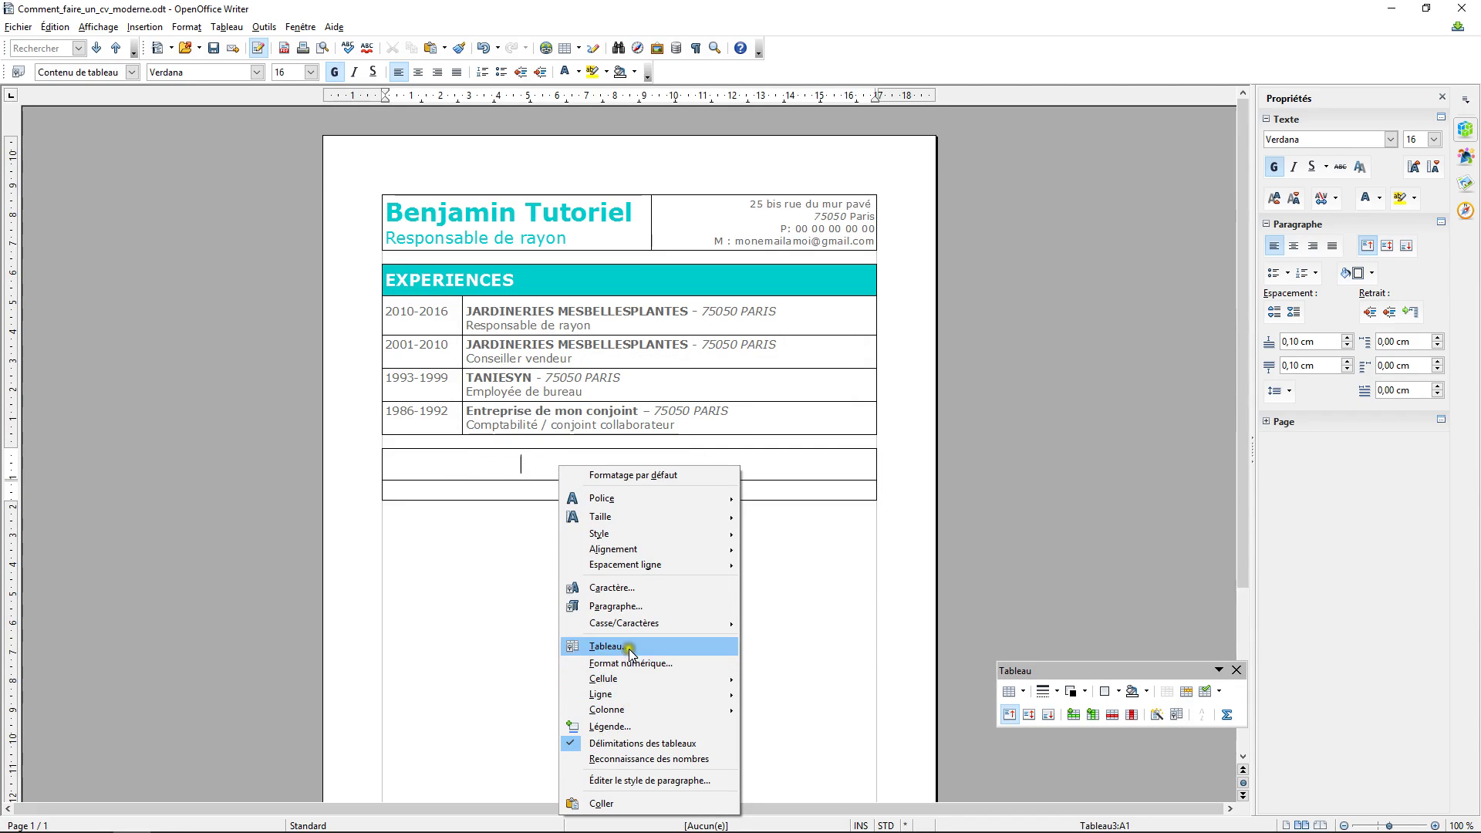
{"action": "left_click", "coordinate": [627, 645]}
{"action": "left_click", "coordinate": [627, 476]}
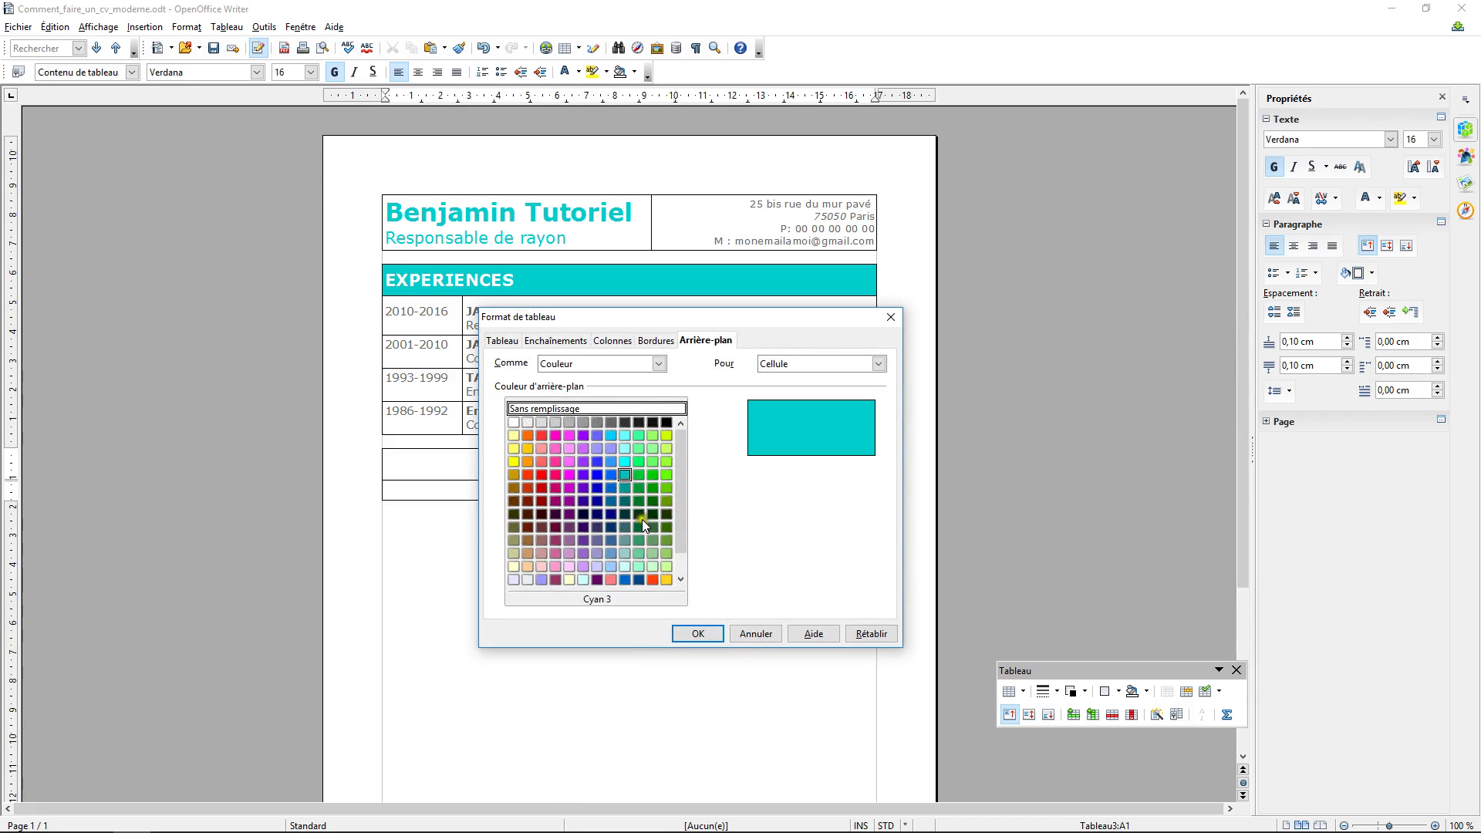
{"action": "left_click", "coordinate": [697, 634]}
- Enter the subheading "Responsable de rayon :" below COMPETENCES and start a diamond-bulleted list on the line under it
{"action": "left_click", "coordinate": [498, 485]}
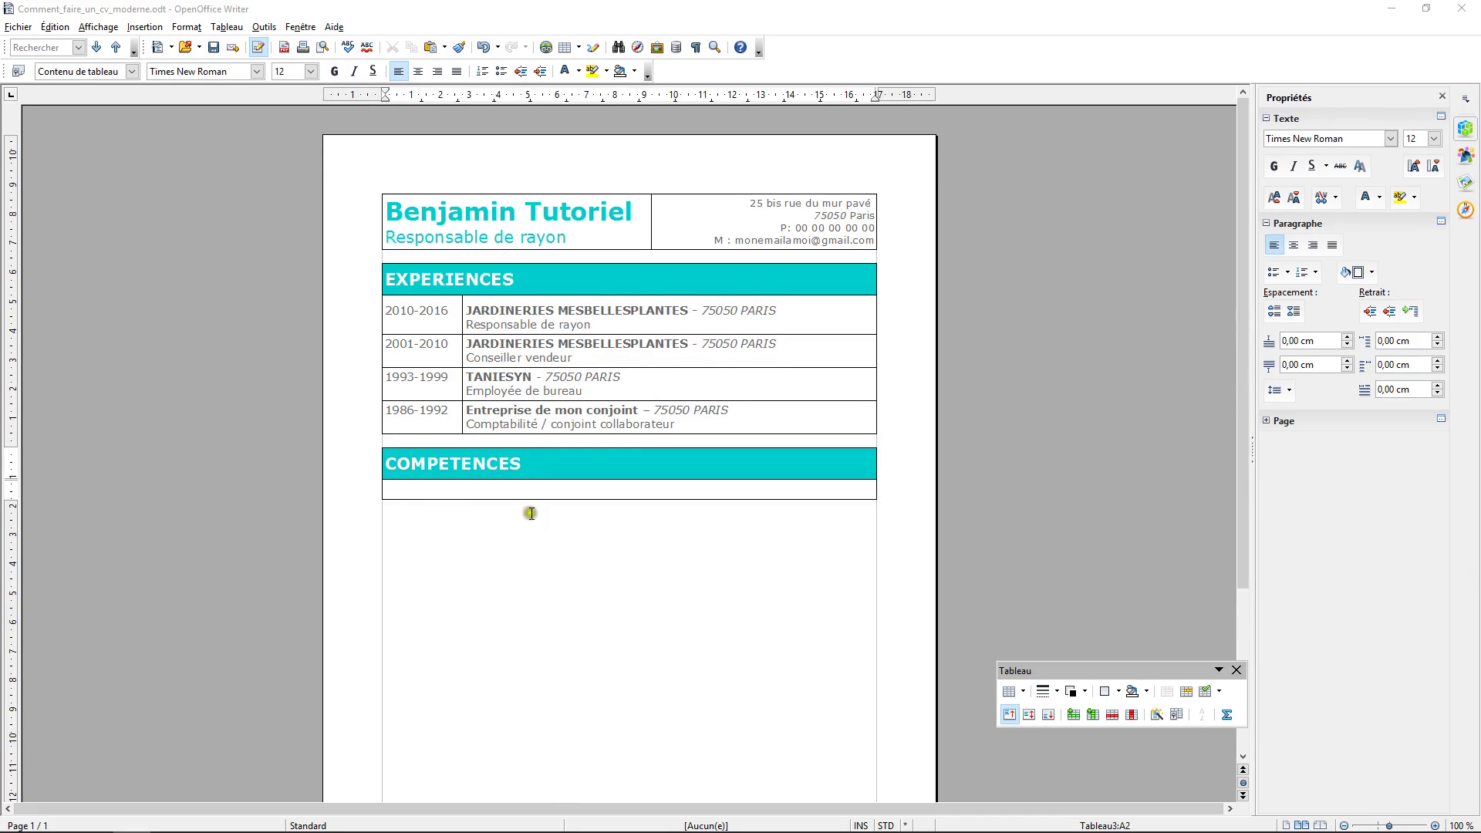
{"action": "type", "text": "Responsable de rayon :"}
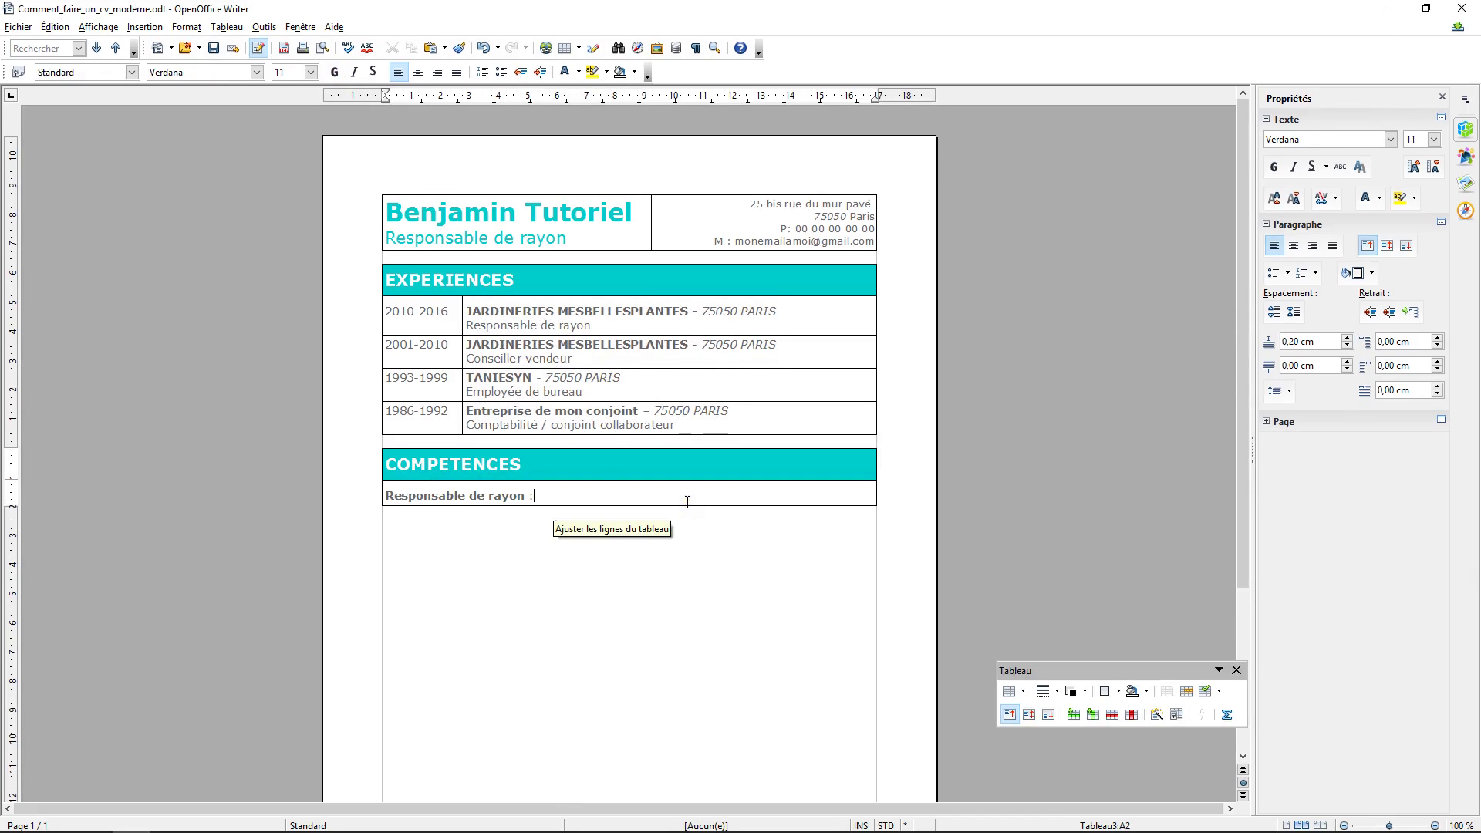
{"action": "key", "text": "Return"}
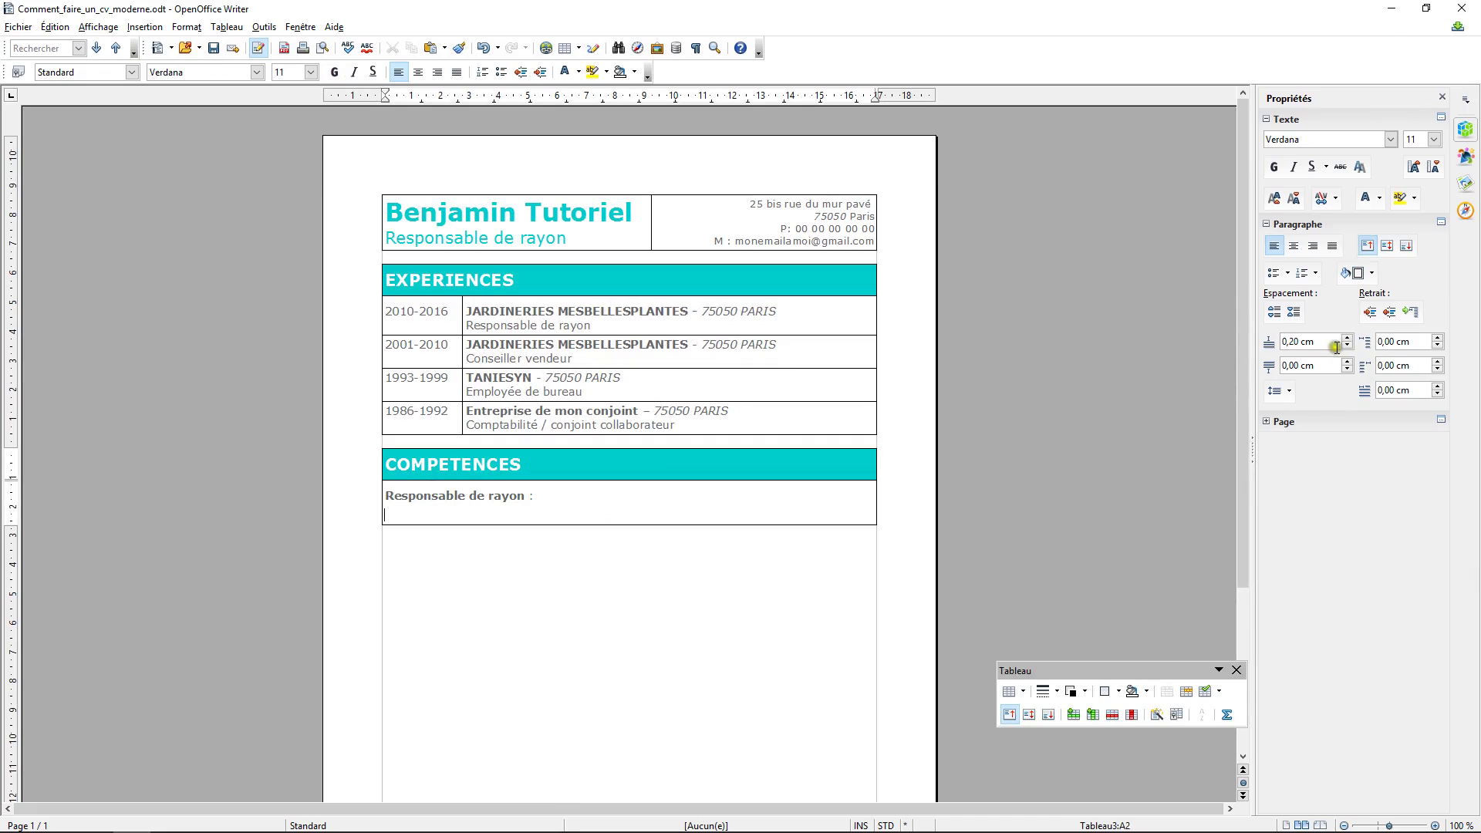
{"action": "left_click", "coordinate": [1286, 274]}
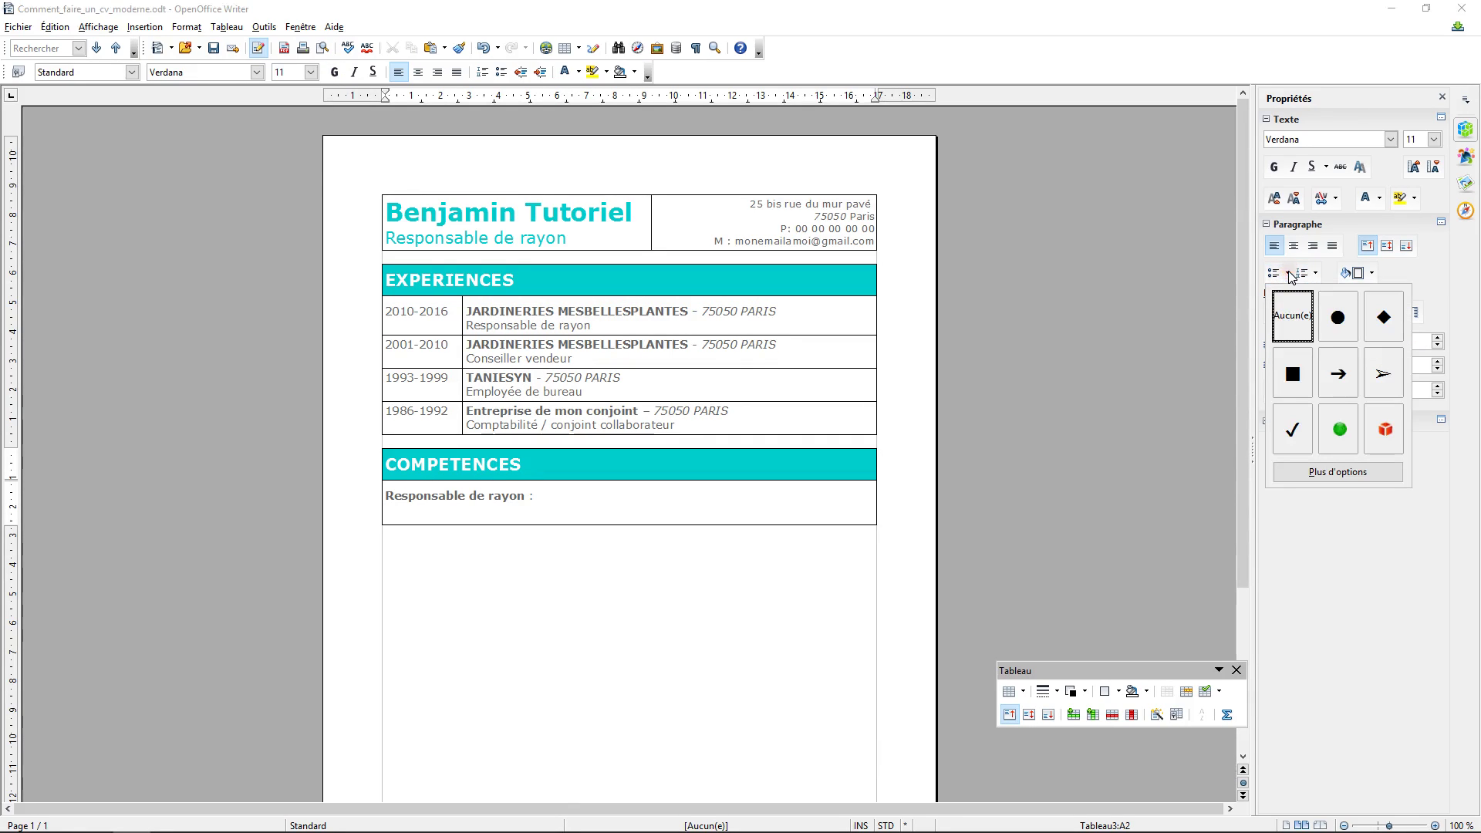
{"action": "left_click", "coordinate": [1383, 330]}
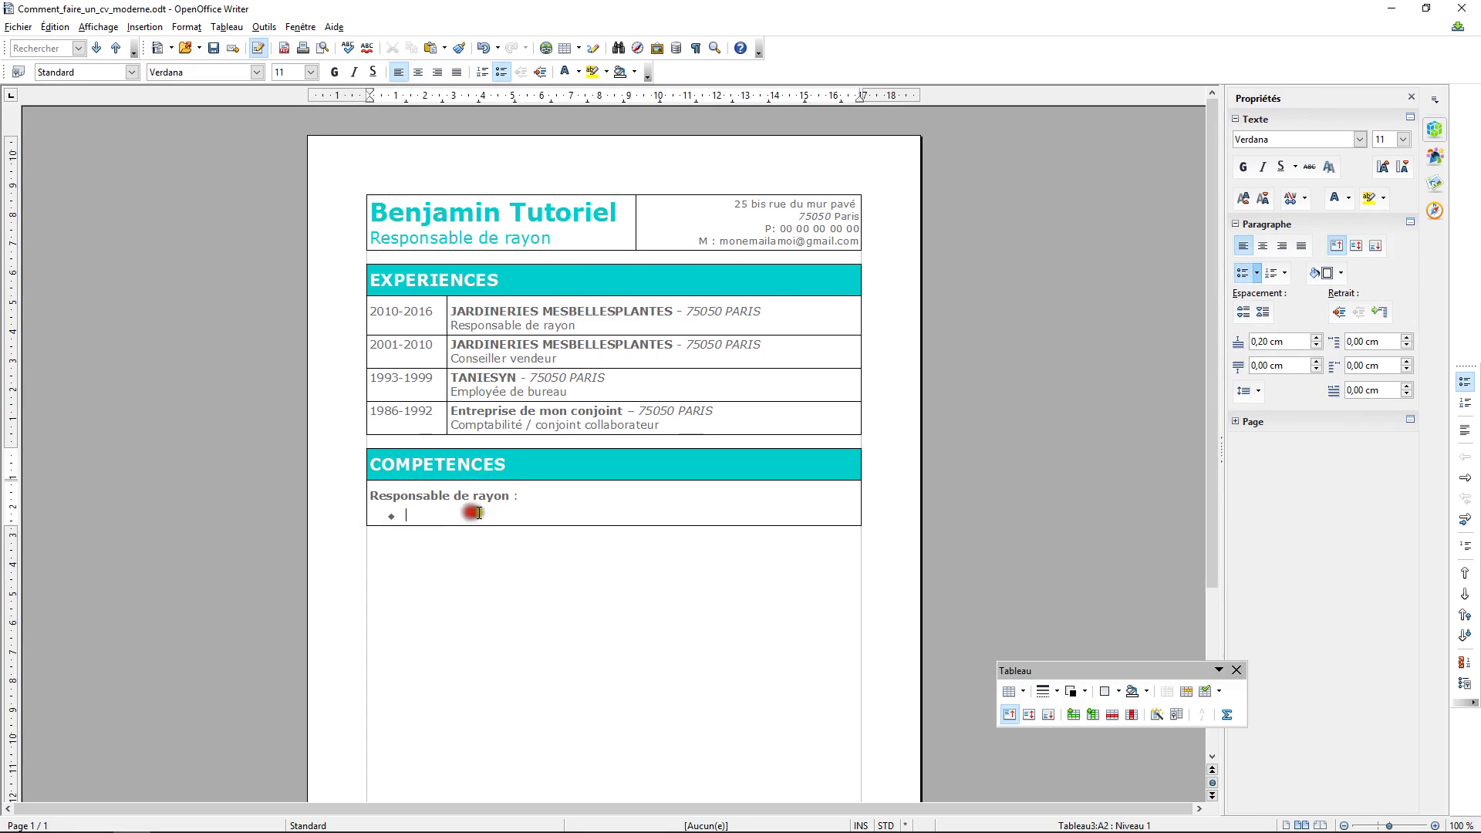
- Enter the five Responsable de rayon skills, from "Accueil, Renseignements et encaissement client" to "Utilisation des logiciels LSA BO, LSA FO, Word et excel"
{"action": "type", "text": "Accueil, Renseignements et encaissement client"}
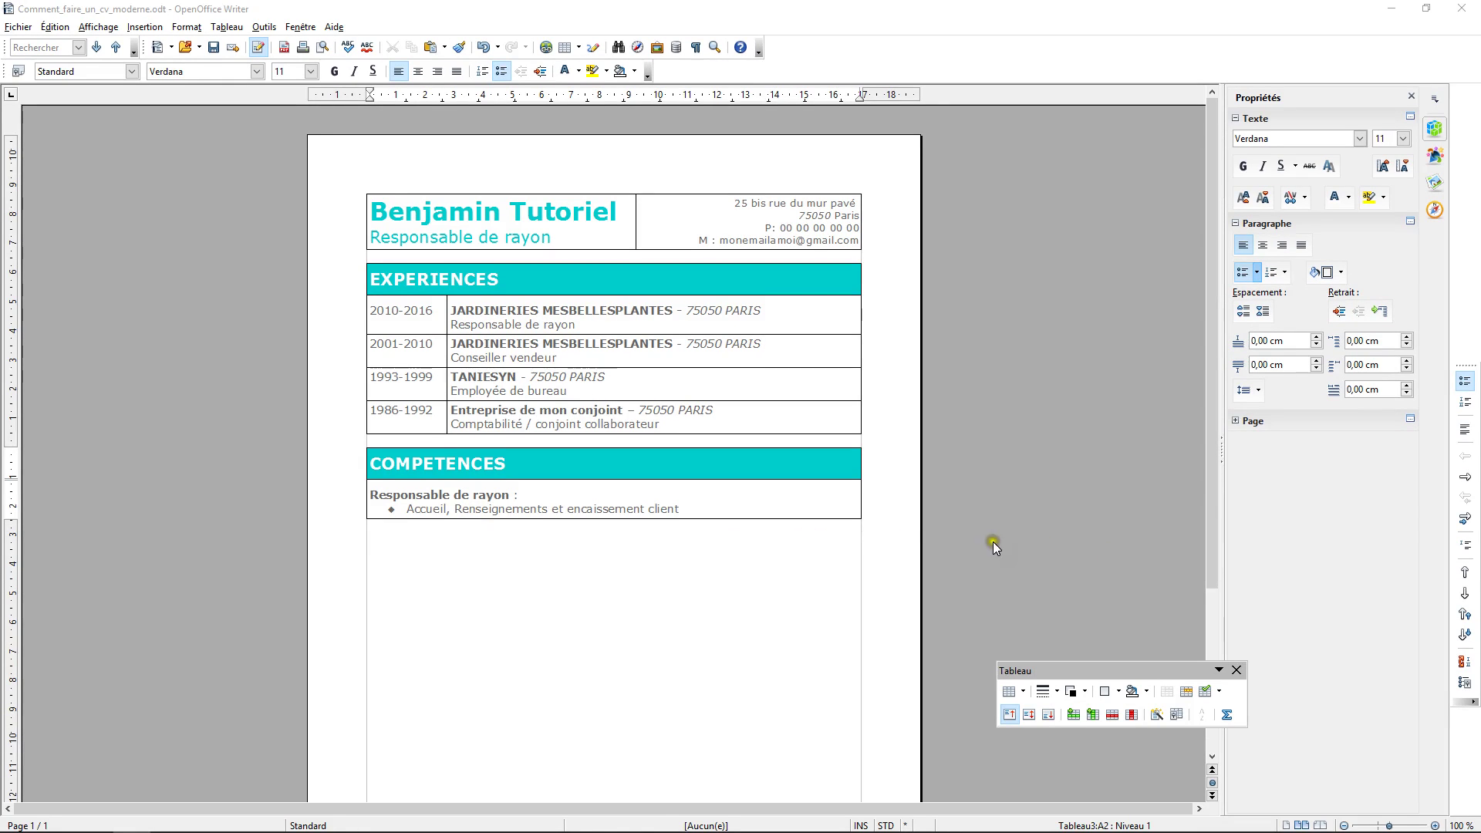
{"action": "left_click", "coordinate": [740, 511]}
{"action": "key", "text": "Return"}
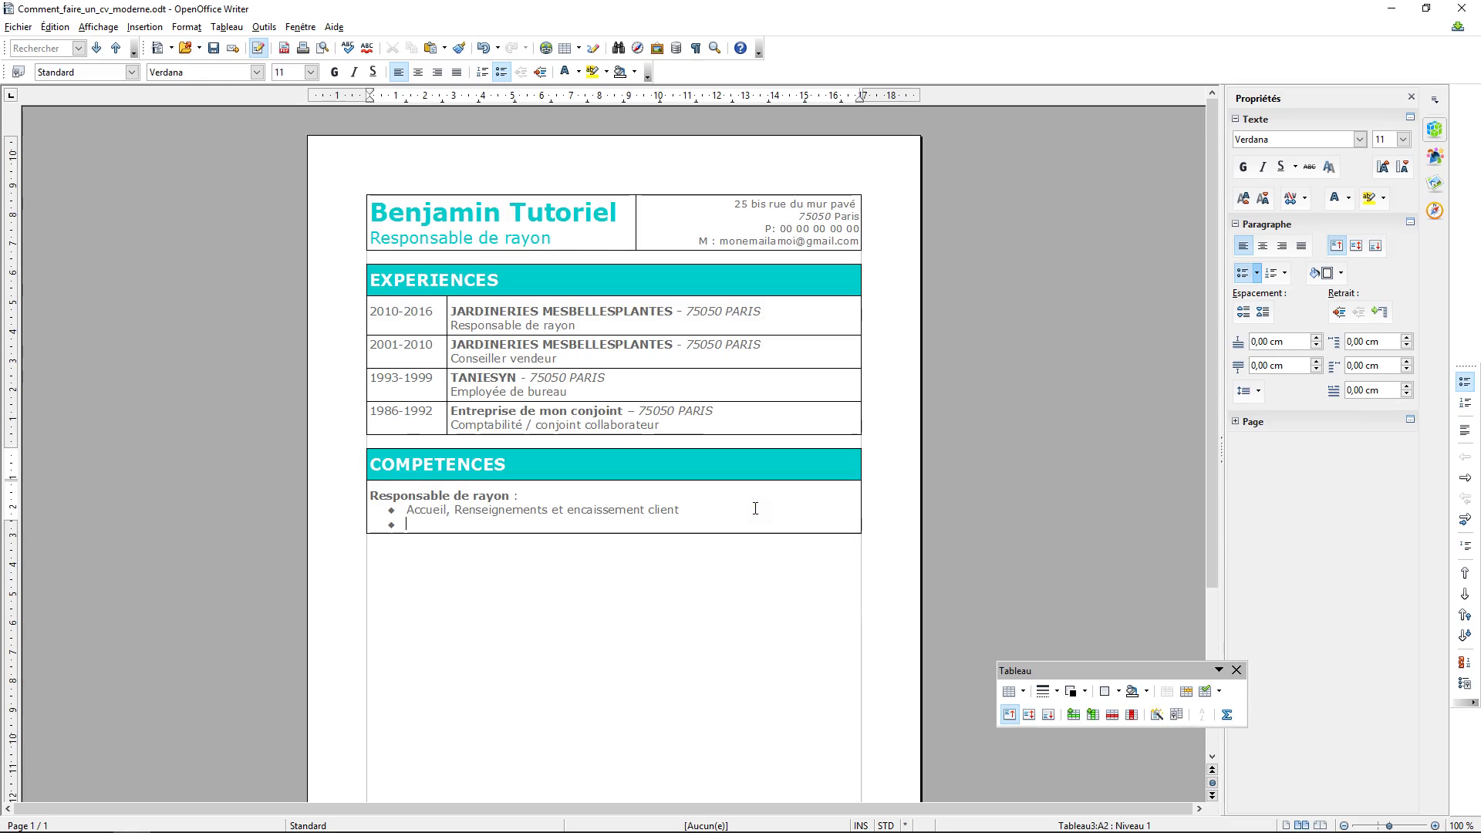
{"action": "type", "text": "Gestion de rayon : mise en place et agencement Commande, contrôle et réception BL fournisseur Inventaire Utilisation des logiciels LSA BO, LSA FO, Word et excel"}
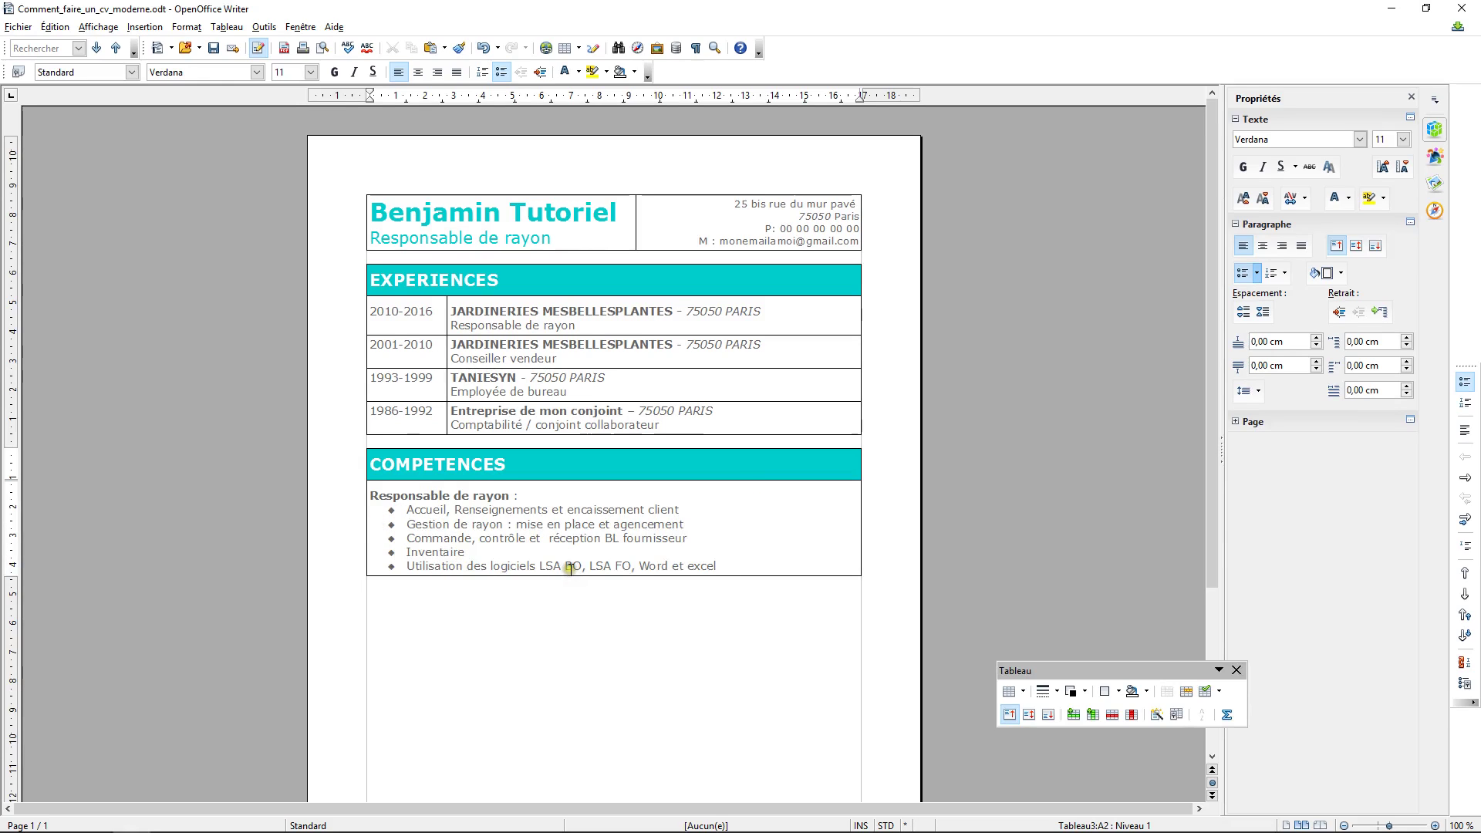
- End the bulleted list, leave a blank line and add the subheading "Employé de bureau :"
{"action": "key", "text": "Return"}
{"action": "key", "text": "Return"}
{"action": "key", "text": "Return"}
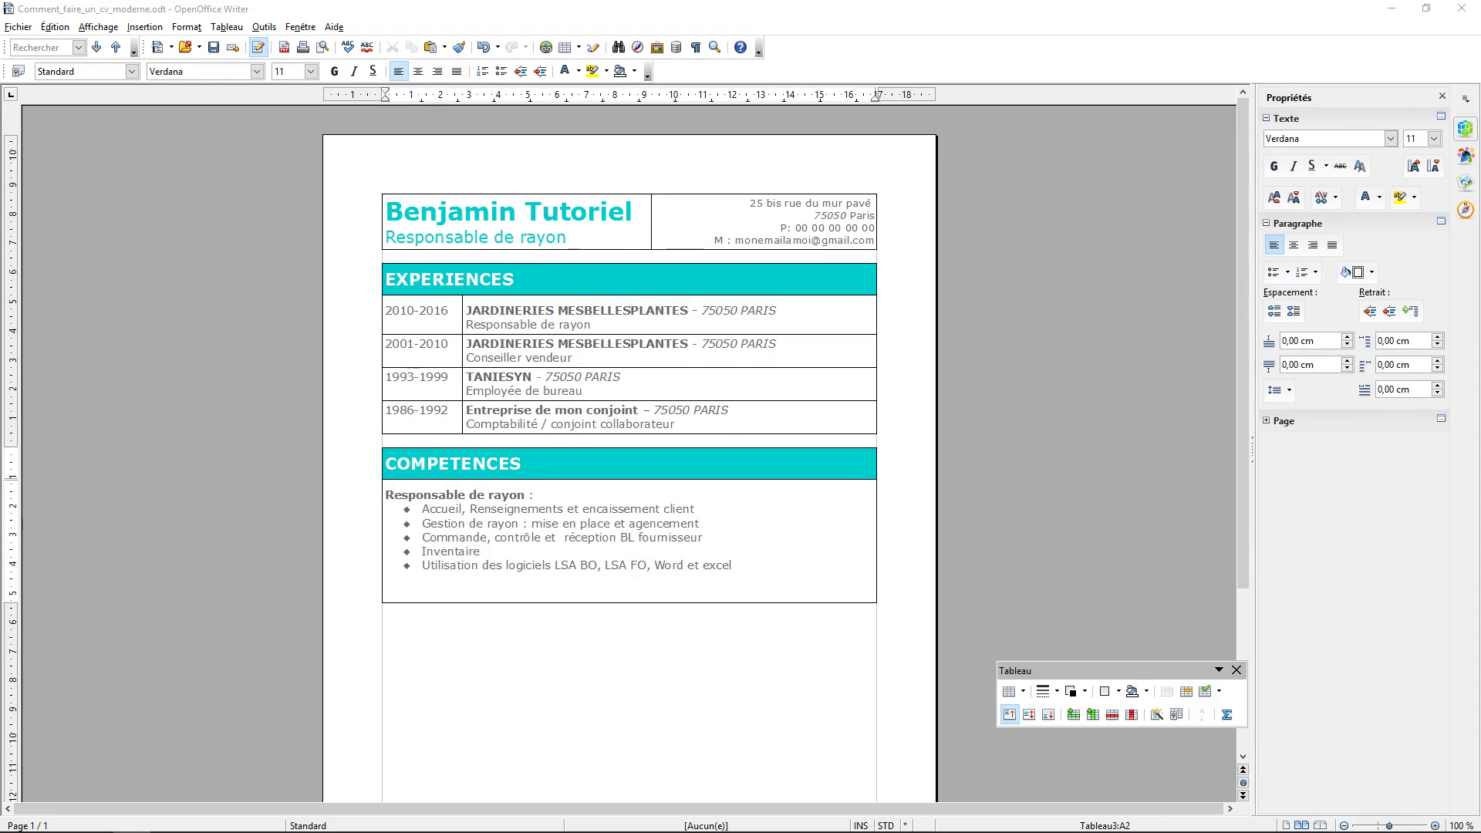
{"action": "left_click", "coordinate": [410, 595]}
{"action": "type", "text": "Employé de bureau :"}
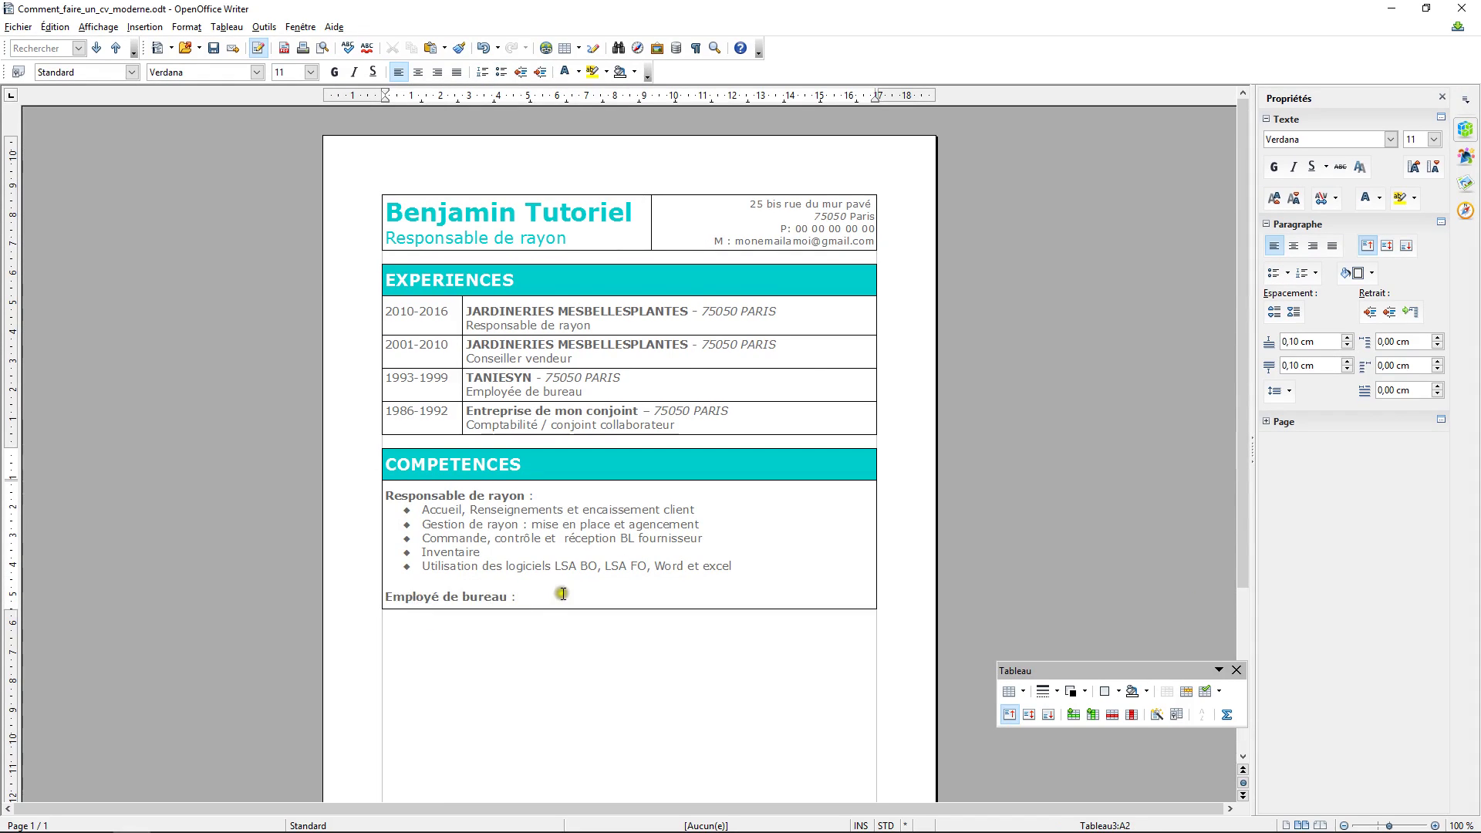
- Start a diamond-bulleted list on a new line under "Employé de bureau :"
{"action": "key", "text": "Return"}
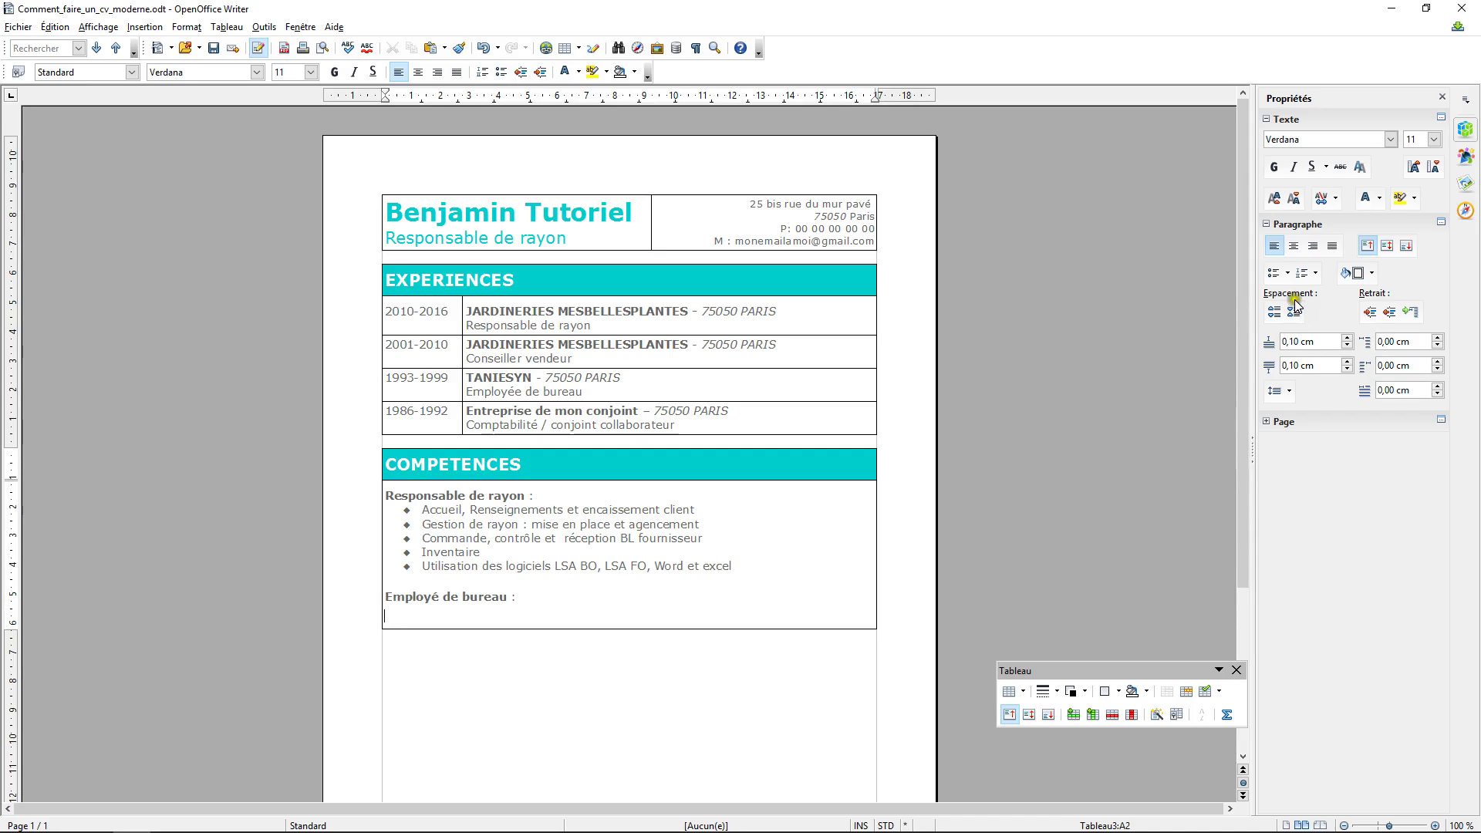
{"action": "left_click", "coordinate": [1280, 273]}
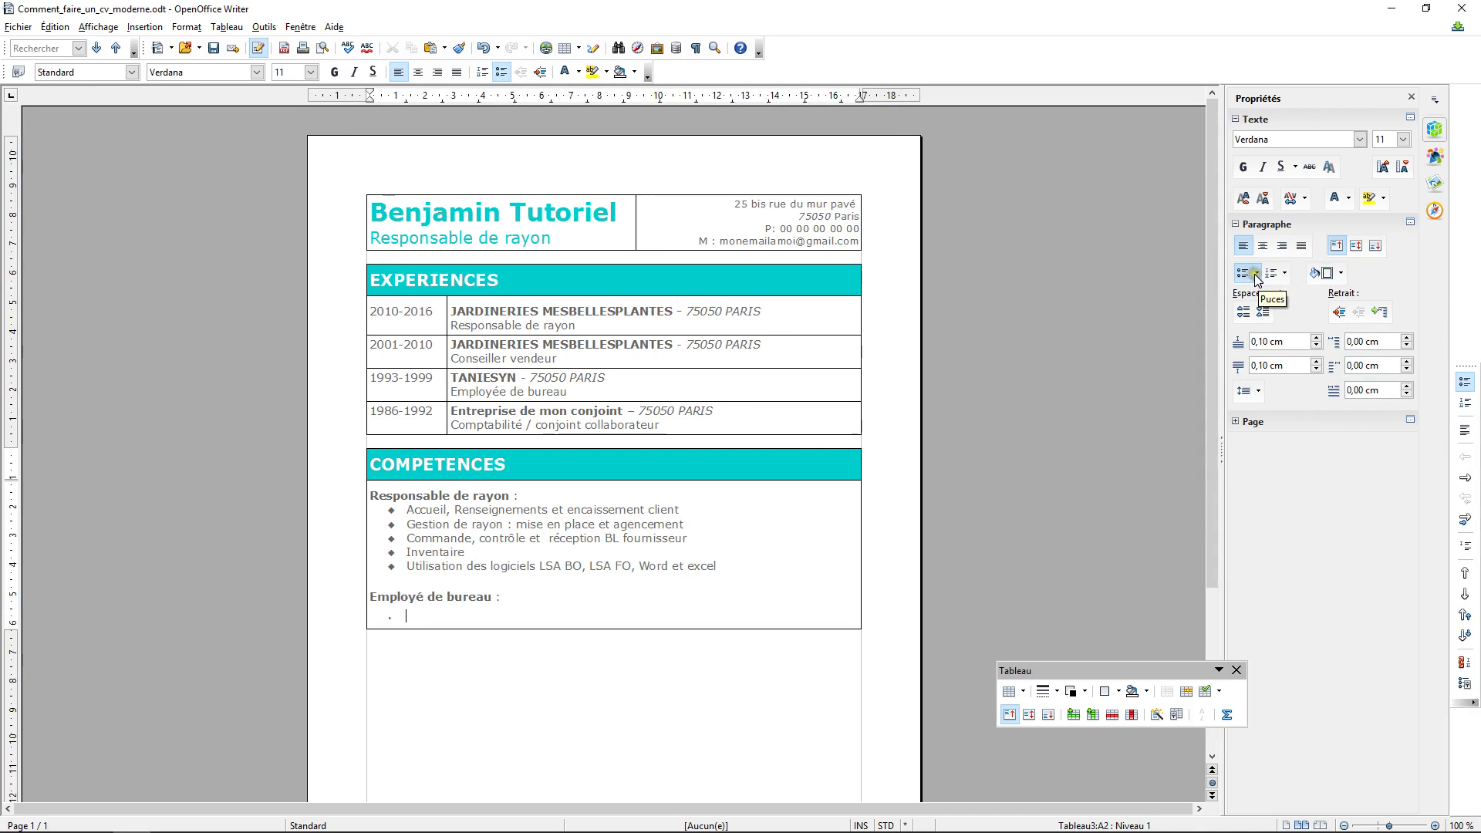
{"action": "left_click", "coordinate": [1255, 275]}
{"action": "left_click", "coordinate": [1344, 310]}
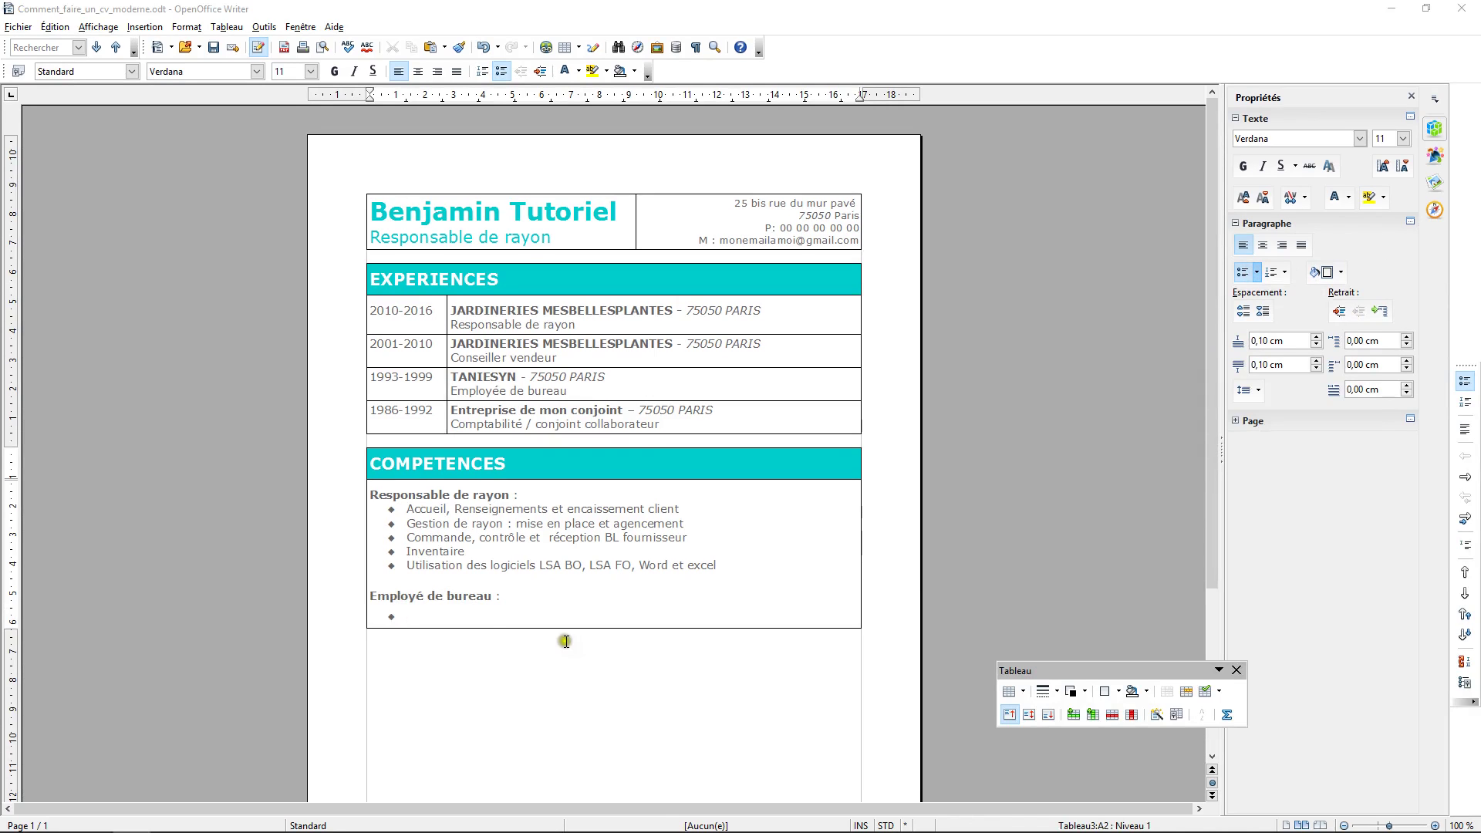
- Enter the seven Employé de bureau skills, from "Saisie rapprochement des factures fournisseur Appro" to "Création et saisie dossier PAC", and select the whole list
{"action": "left_click", "coordinate": [489, 615]}
{"action": "type", "text": "Saisie rapprochement des factures fournisseur Appro Règlement fournisseurs : suivi de l’échéancier, établissement des chèques et contrôle des LCR Contrôle mensuel des relevés adhérents saisie des tarifs Création code article Saisie apports céréale Création et saisie dossier PAC"}
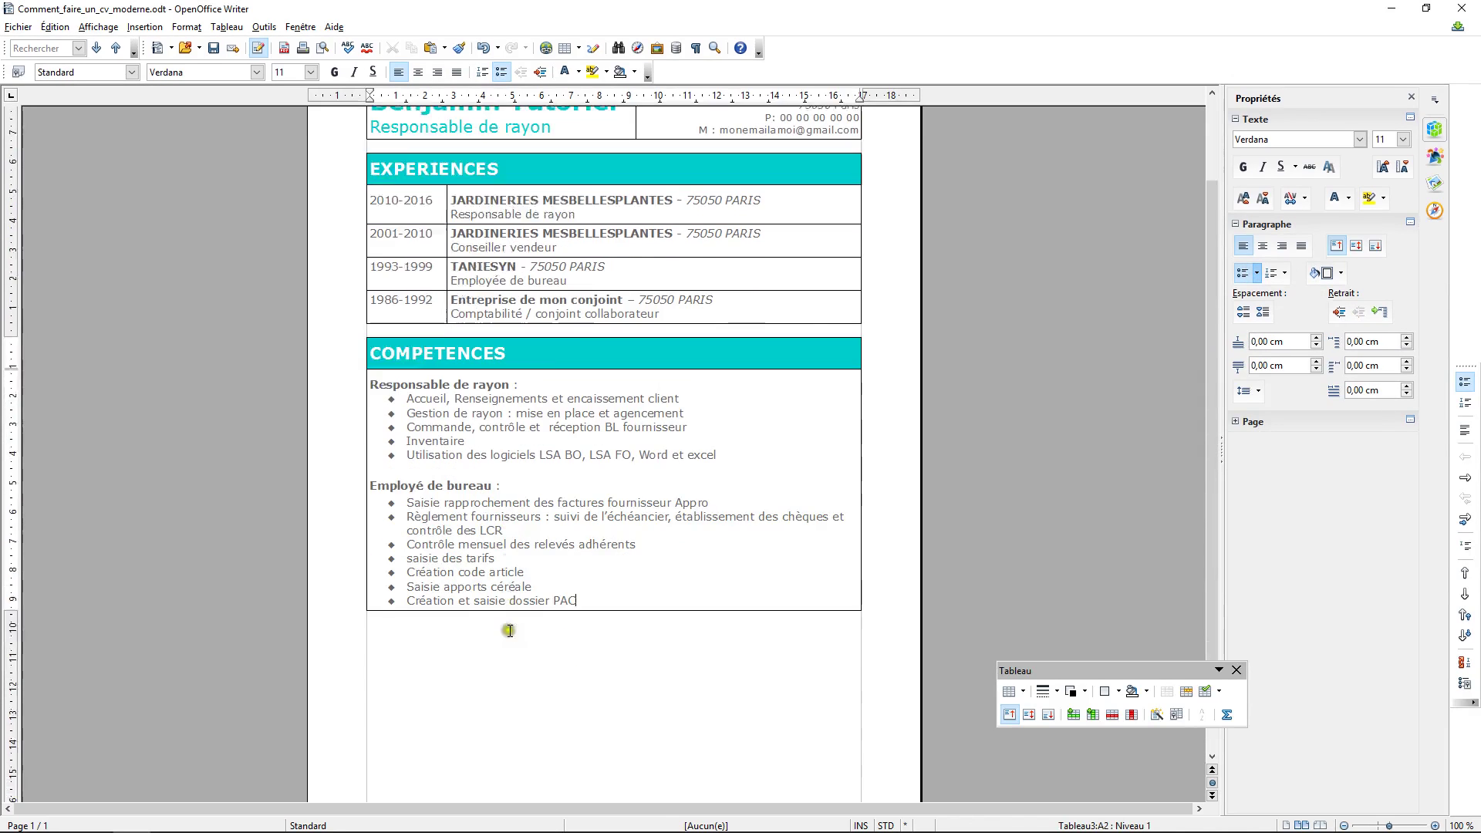
{"action": "left_click_drag", "start_coordinate": [576, 601], "coordinate": [397, 507]}
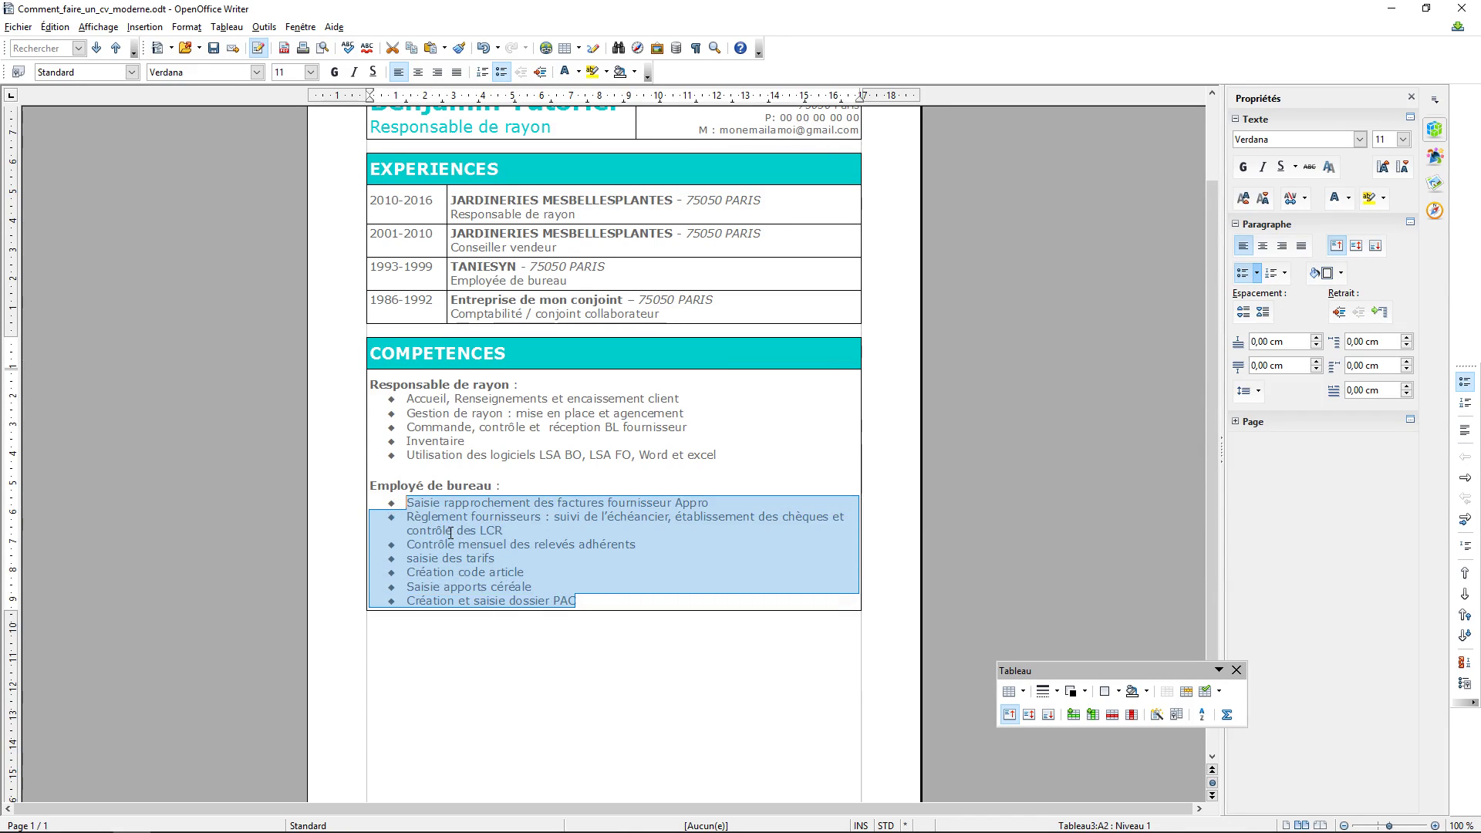
{"action": "left_click", "coordinate": [494, 484]}
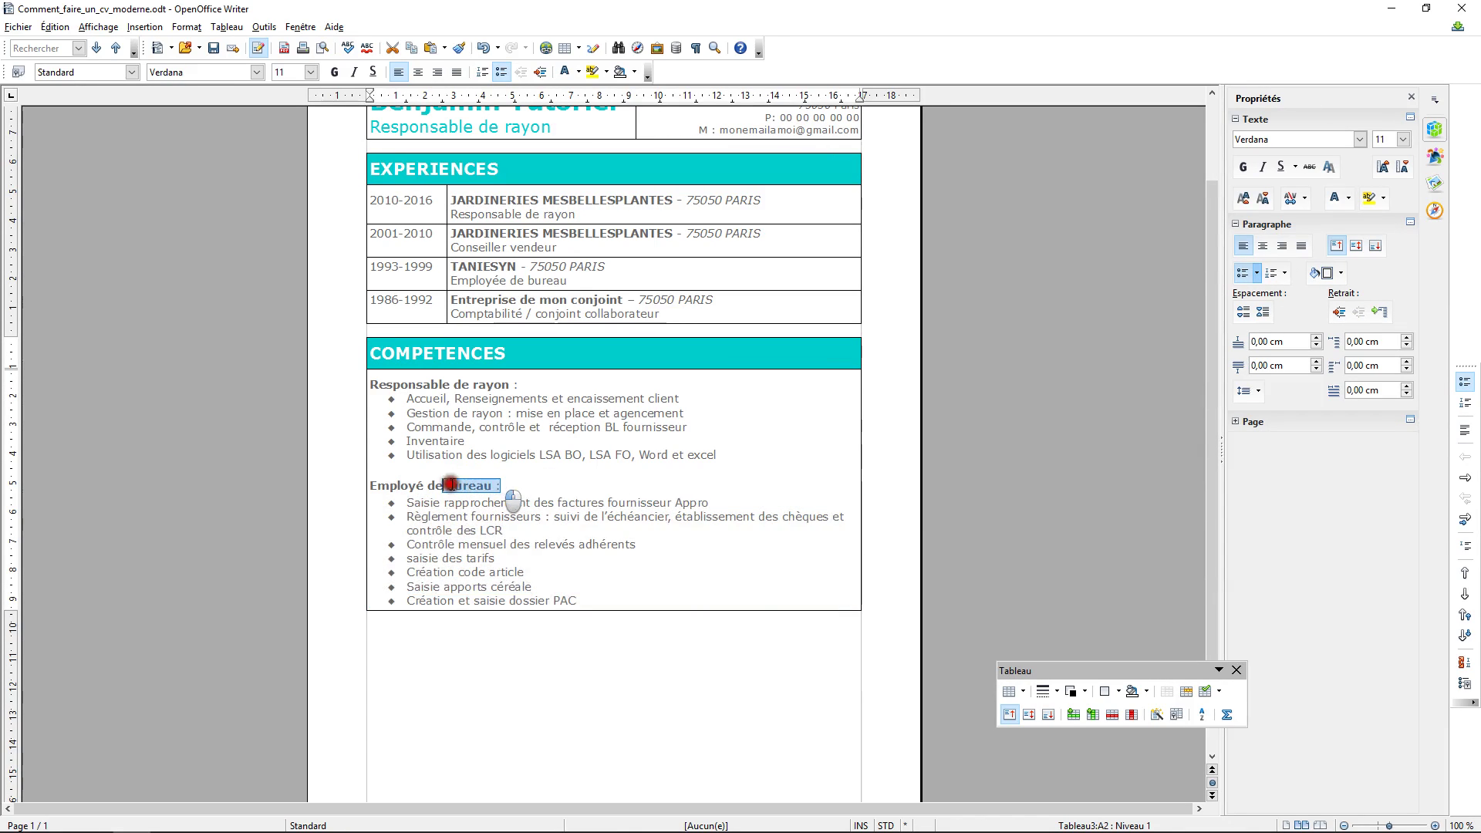
{"action": "left_click", "coordinate": [357, 486]}
{"action": "left_click", "coordinate": [675, 574]}
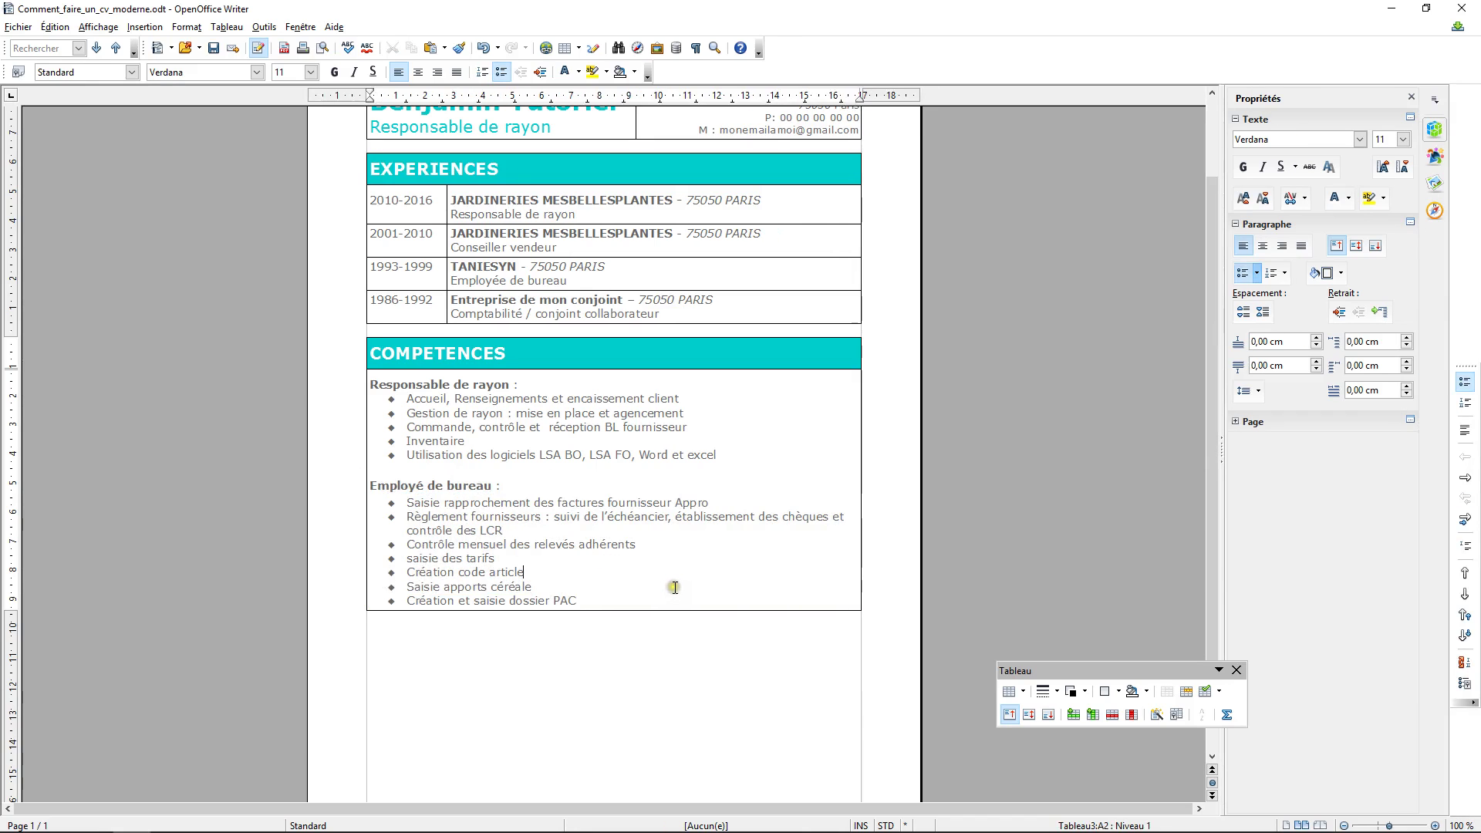
{"action": "left_click", "coordinate": [537, 582]}
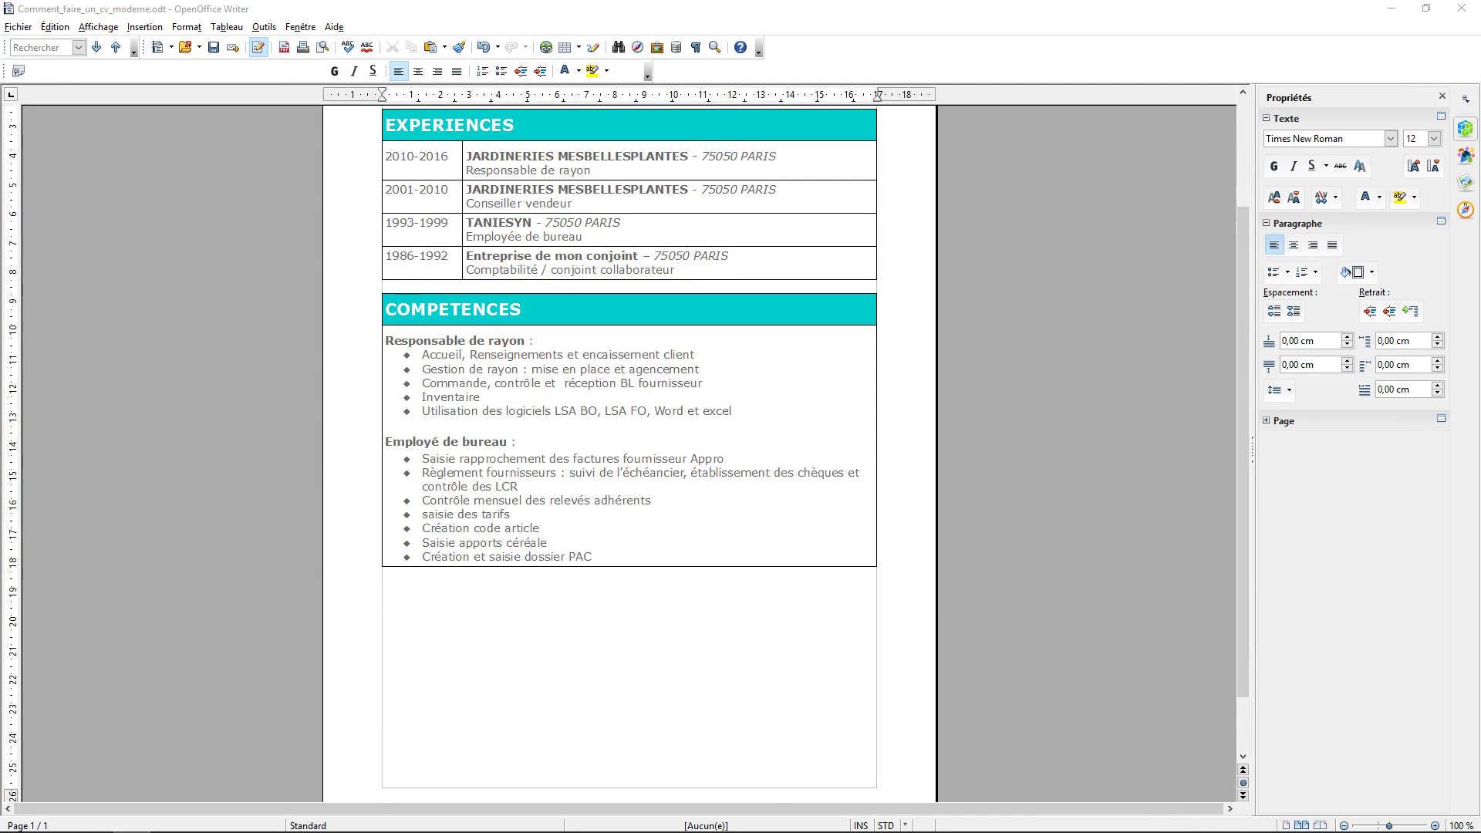
- Copy the EXPERIENCES heading with its first two entry rows and paste them as a new table below the COMPETENCES section
{"action": "left_click", "coordinate": [461, 608]}
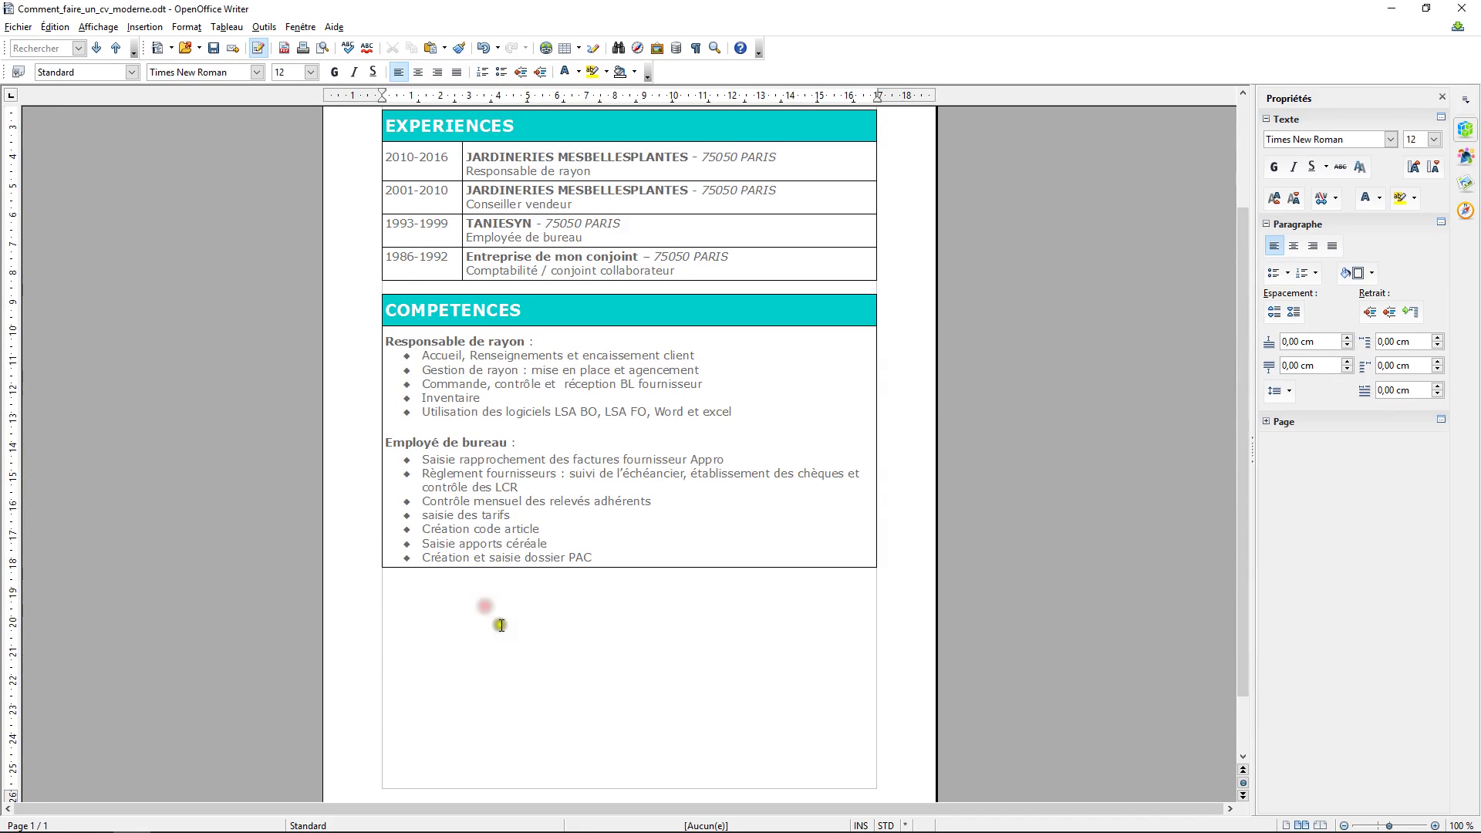
{"action": "scroll", "coordinate": [463, 617], "scroll_direction": "up", "scroll_amount": 4}
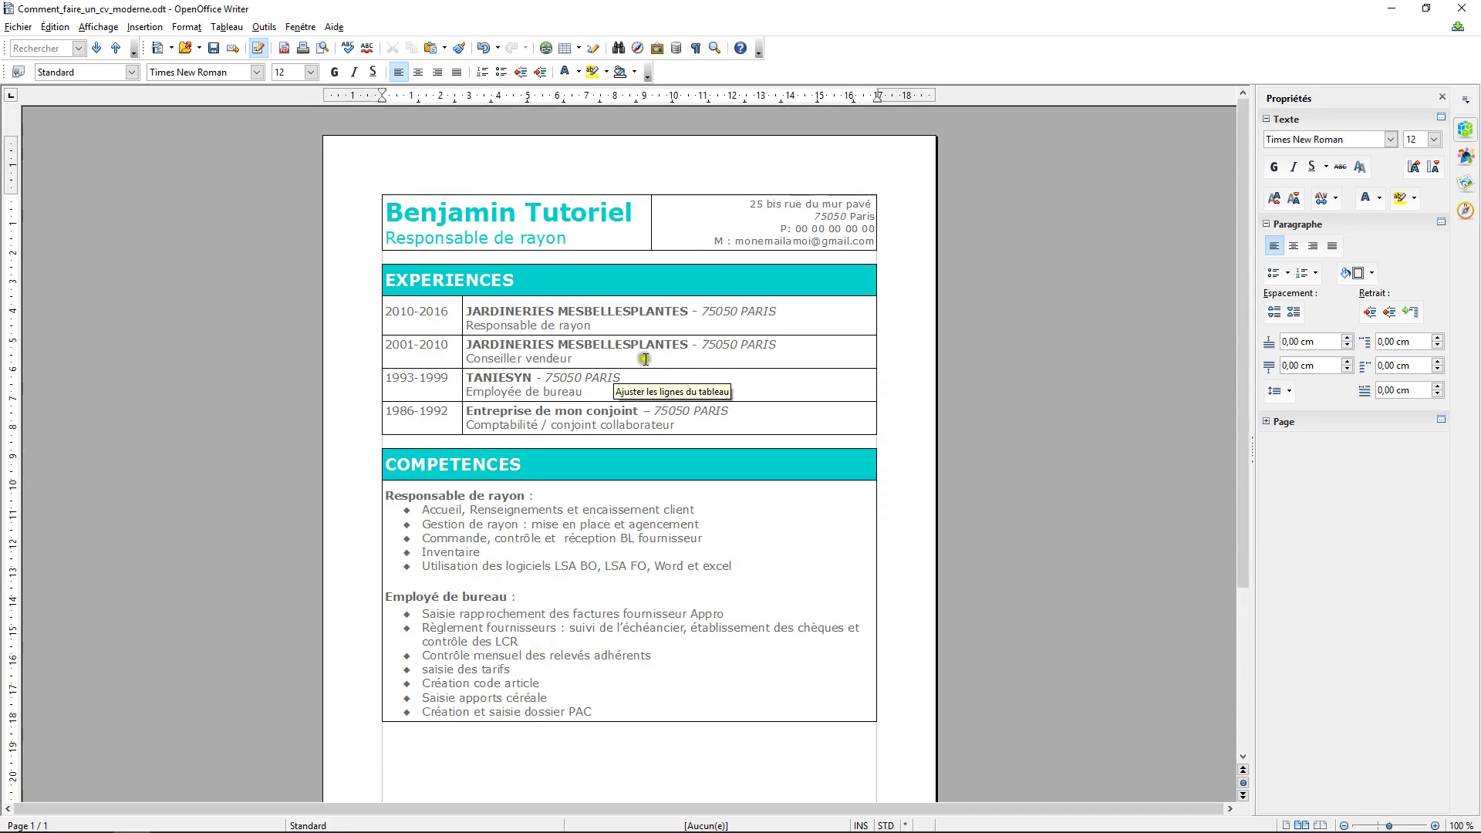
{"action": "left_click_drag", "start_coordinate": [815, 353], "coordinate": [411, 278]}
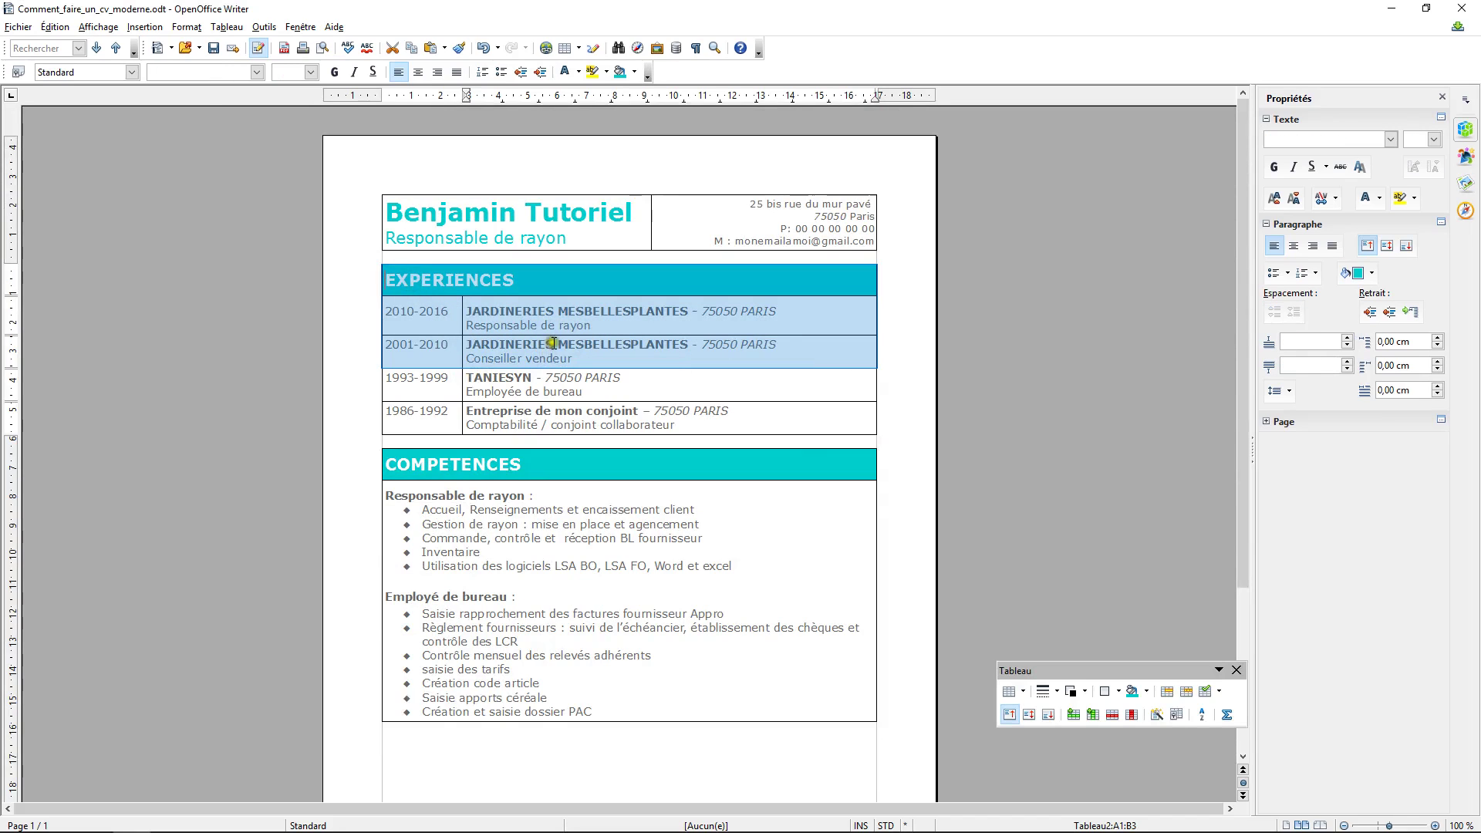
{"action": "scroll", "coordinate": [553, 343], "scroll_direction": "down", "scroll_amount": 3}
{"action": "left_click", "coordinate": [460, 654]}
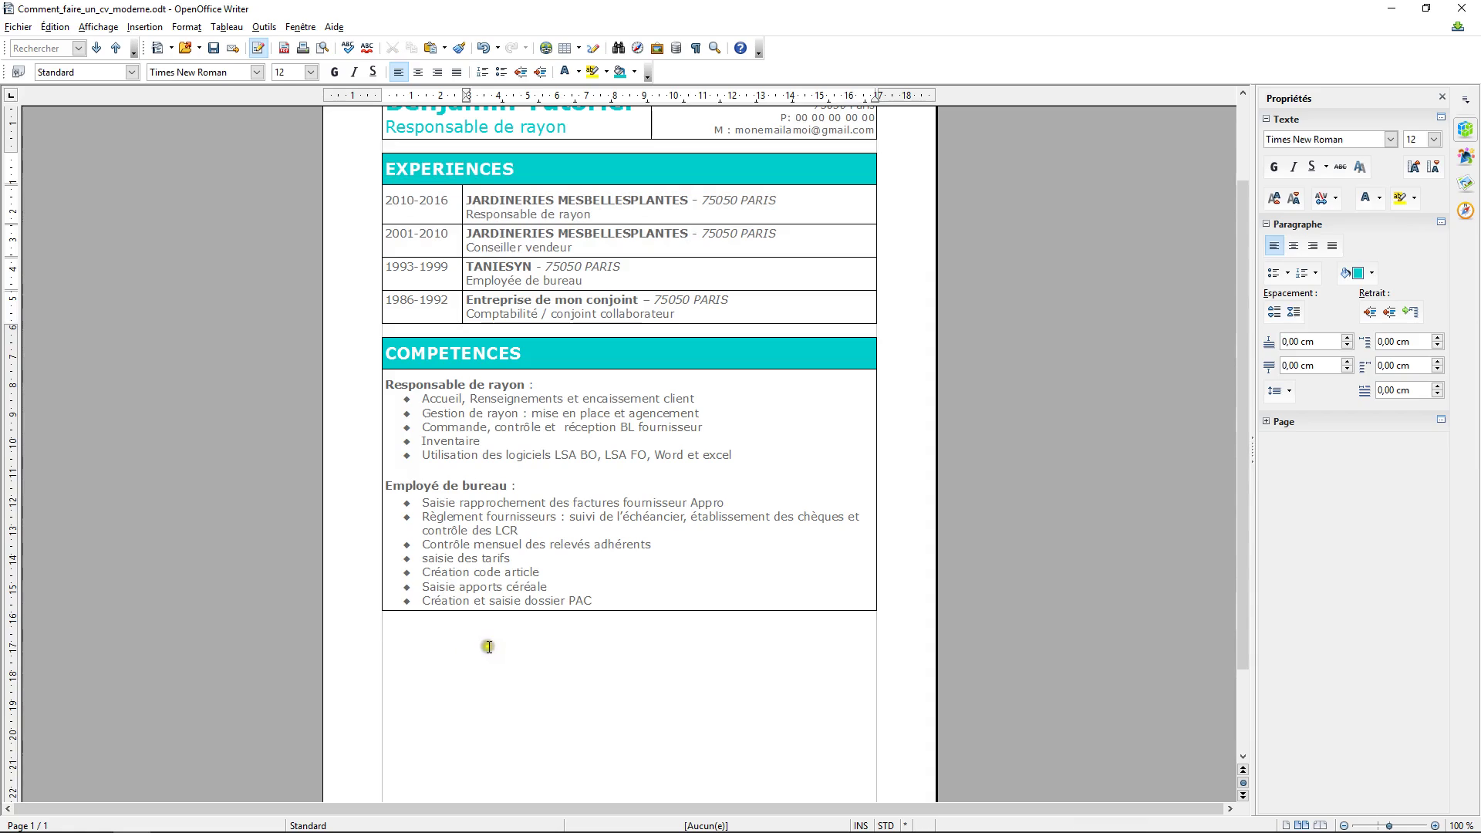
{"action": "key", "text": "ctrl+v"}
- Retitle the pasted table FORMATION and replace the dates in its two rows with 1980 and 1978
{"action": "double_click", "coordinate": [448, 656]}
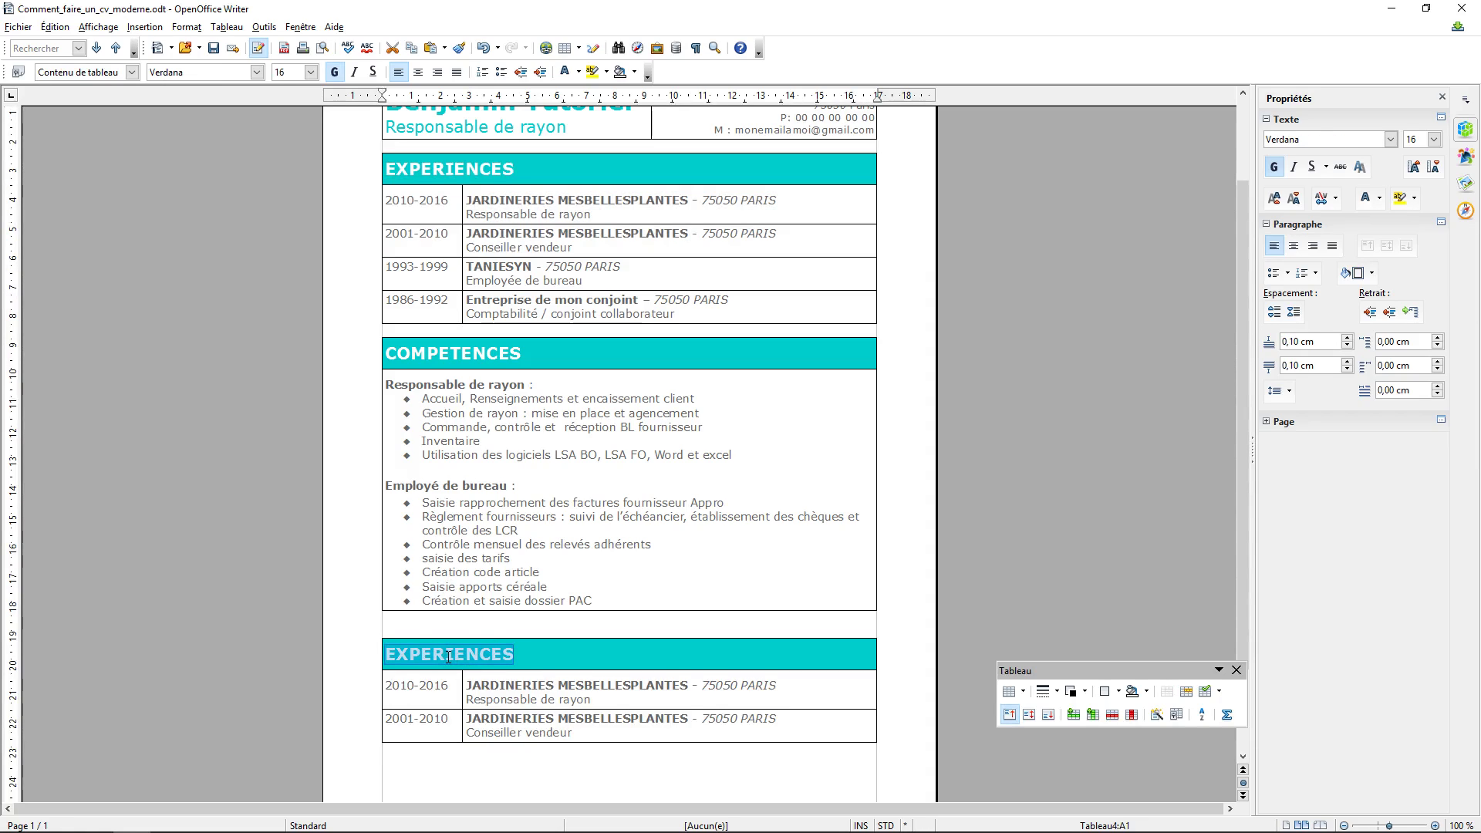
{"action": "type", "text": "FORMATION"}
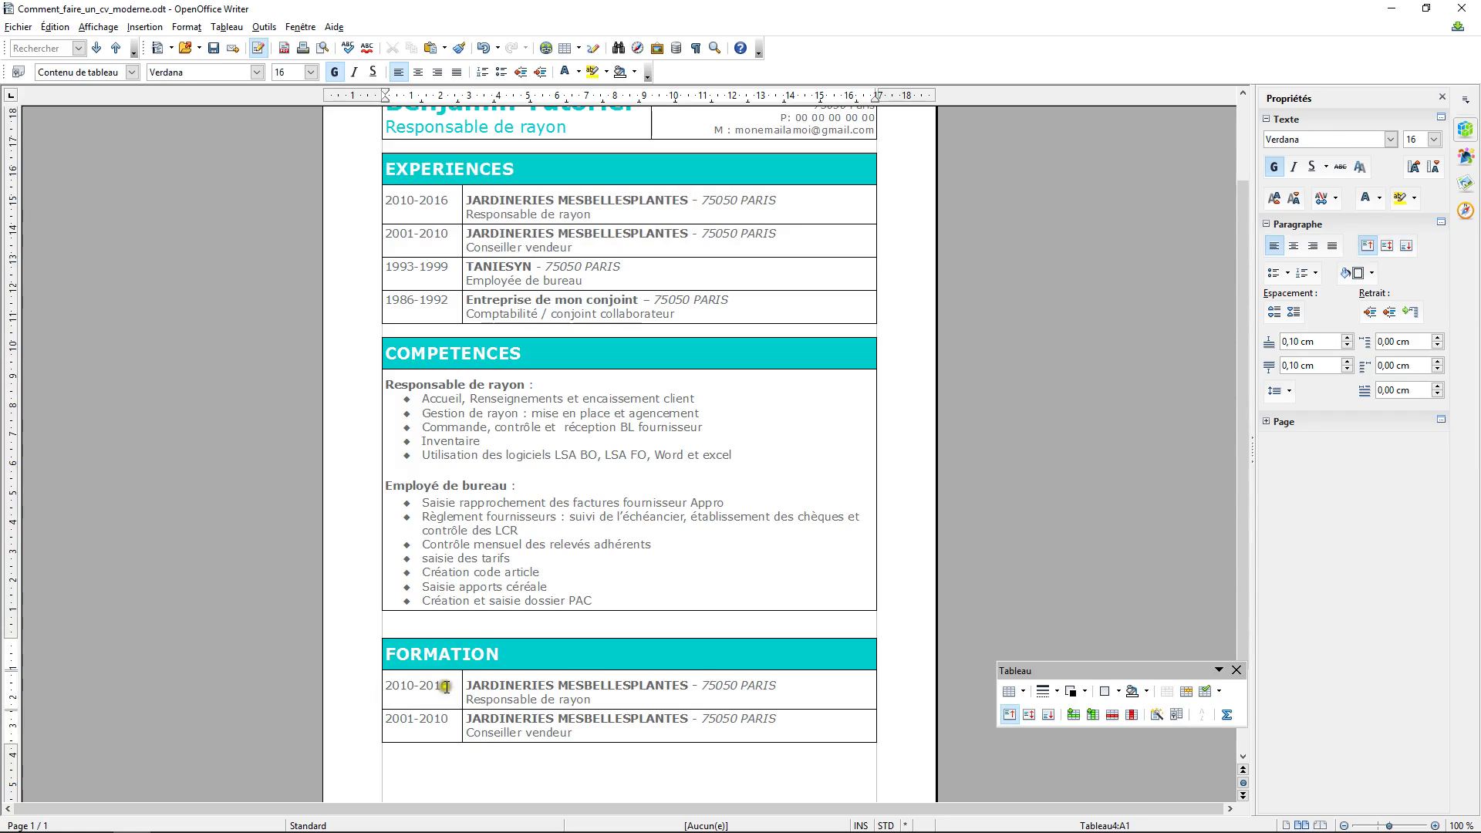
{"action": "left_click_drag", "start_coordinate": [446, 686], "coordinate": [386, 685]}
{"action": "key", "text": "BackSpace"}
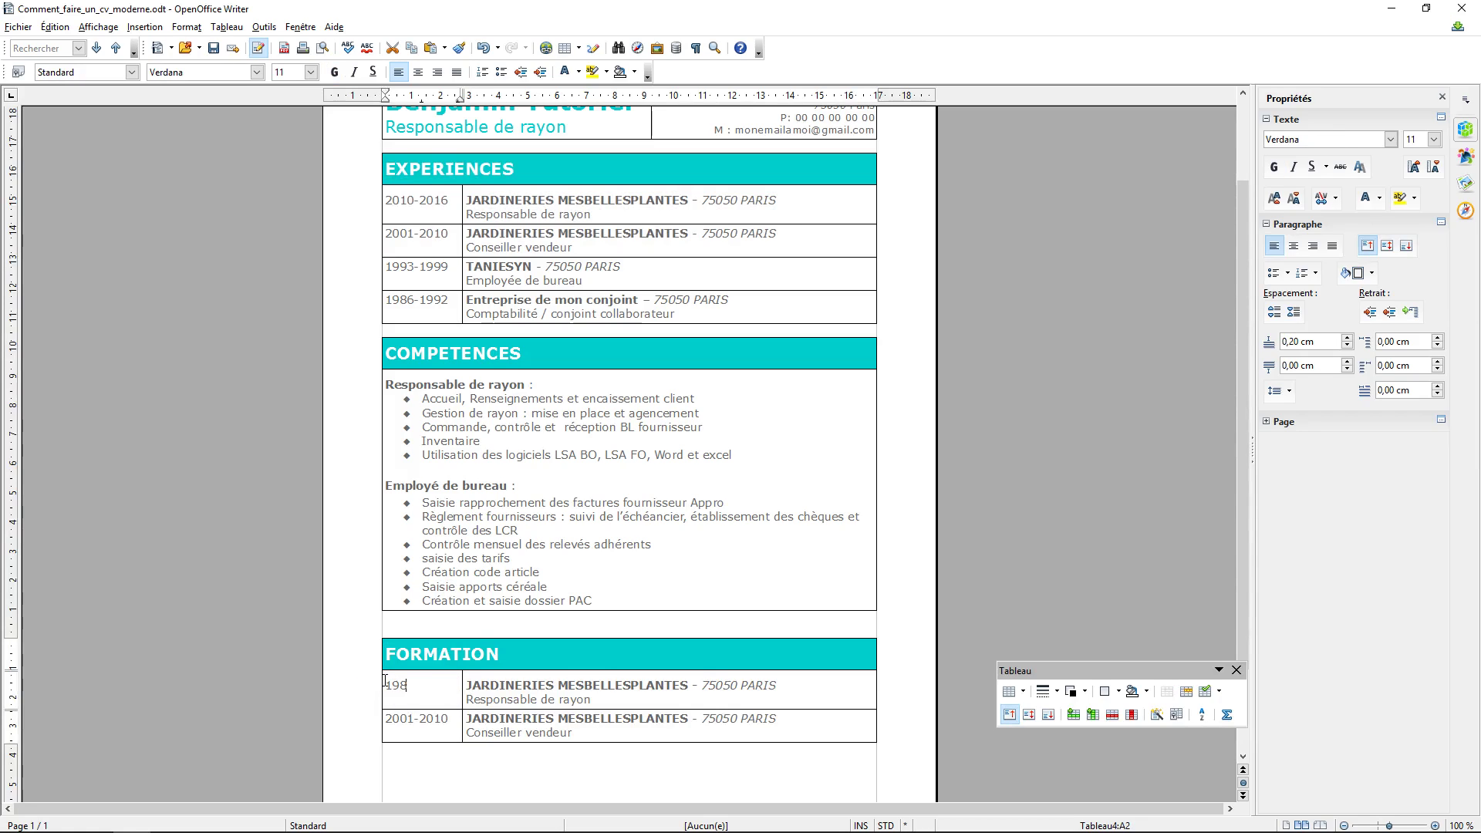
{"action": "left_click_drag", "start_coordinate": [444, 715], "coordinate": [385, 721]}
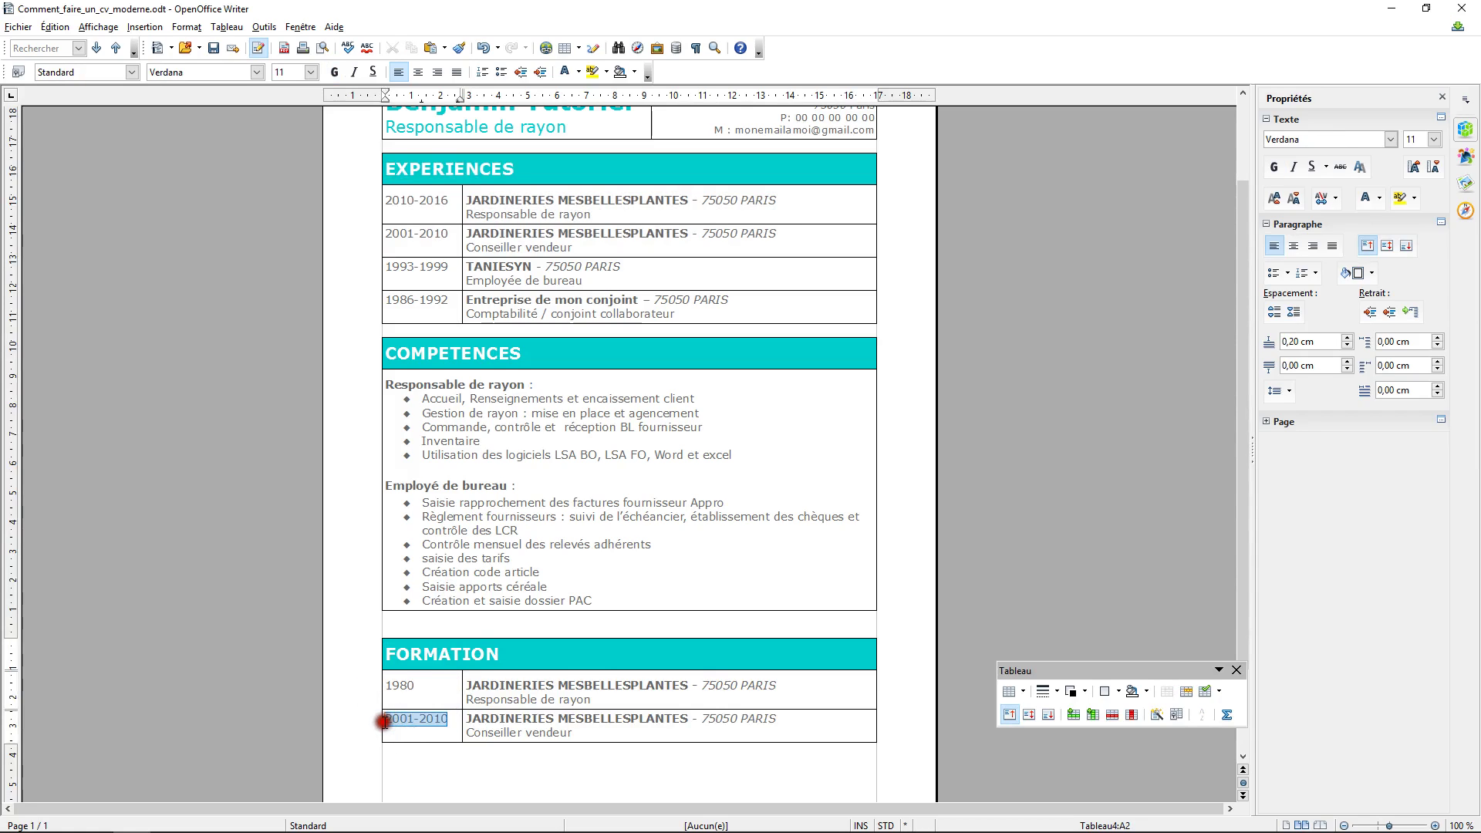
{"action": "type", "text": "1978"}
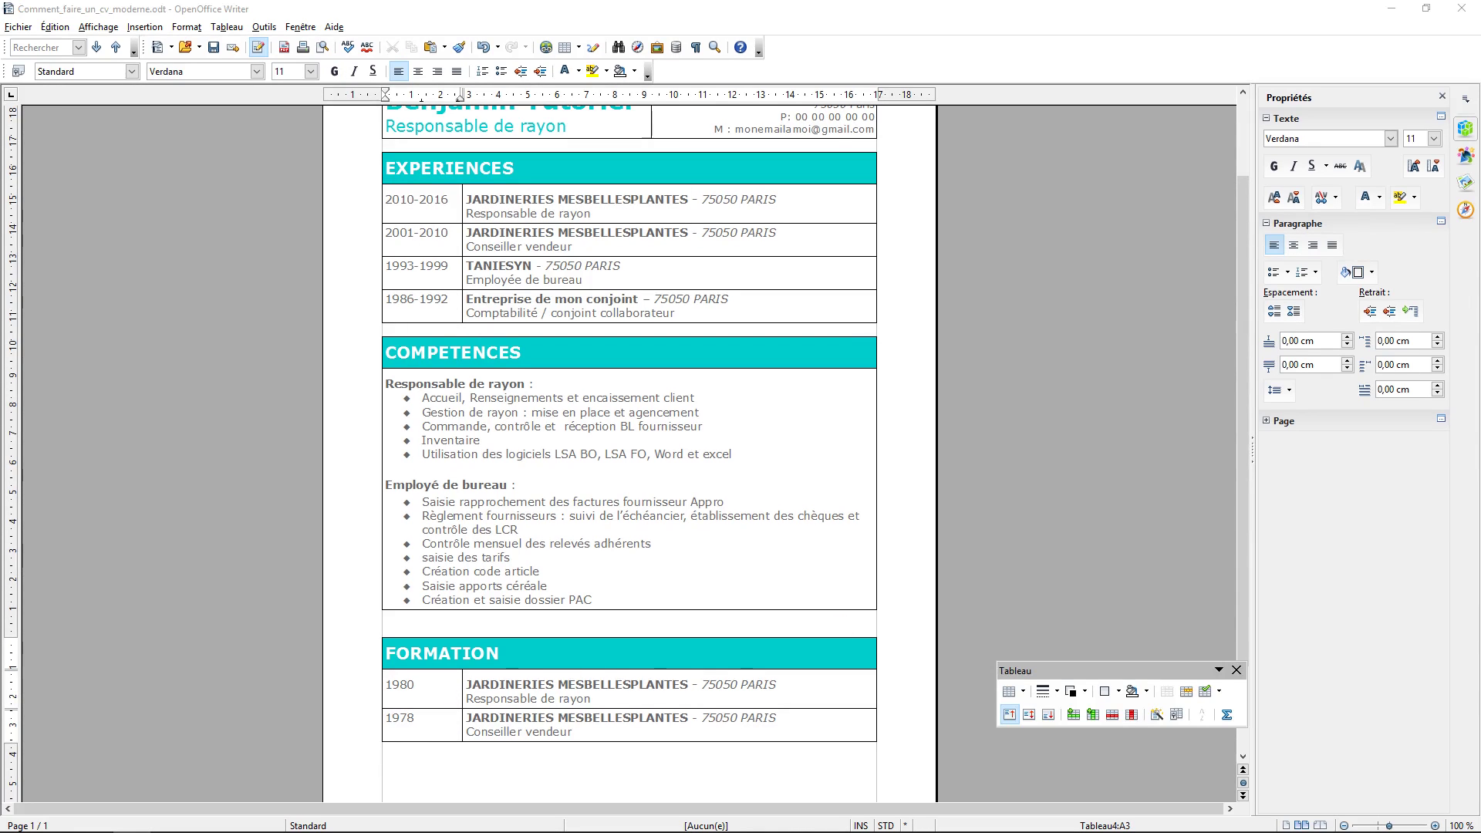
- Replace the FORMATION descriptions with "BEP & CAP Comptable" for 1980 and "BEP Horticulture Production Florale et CAP Fleuriste" for 1978
{"action": "left_click_drag", "start_coordinate": [489, 684], "coordinate": [470, 683]}
{"action": "type", "text": "BEP & CAP Comptable"}
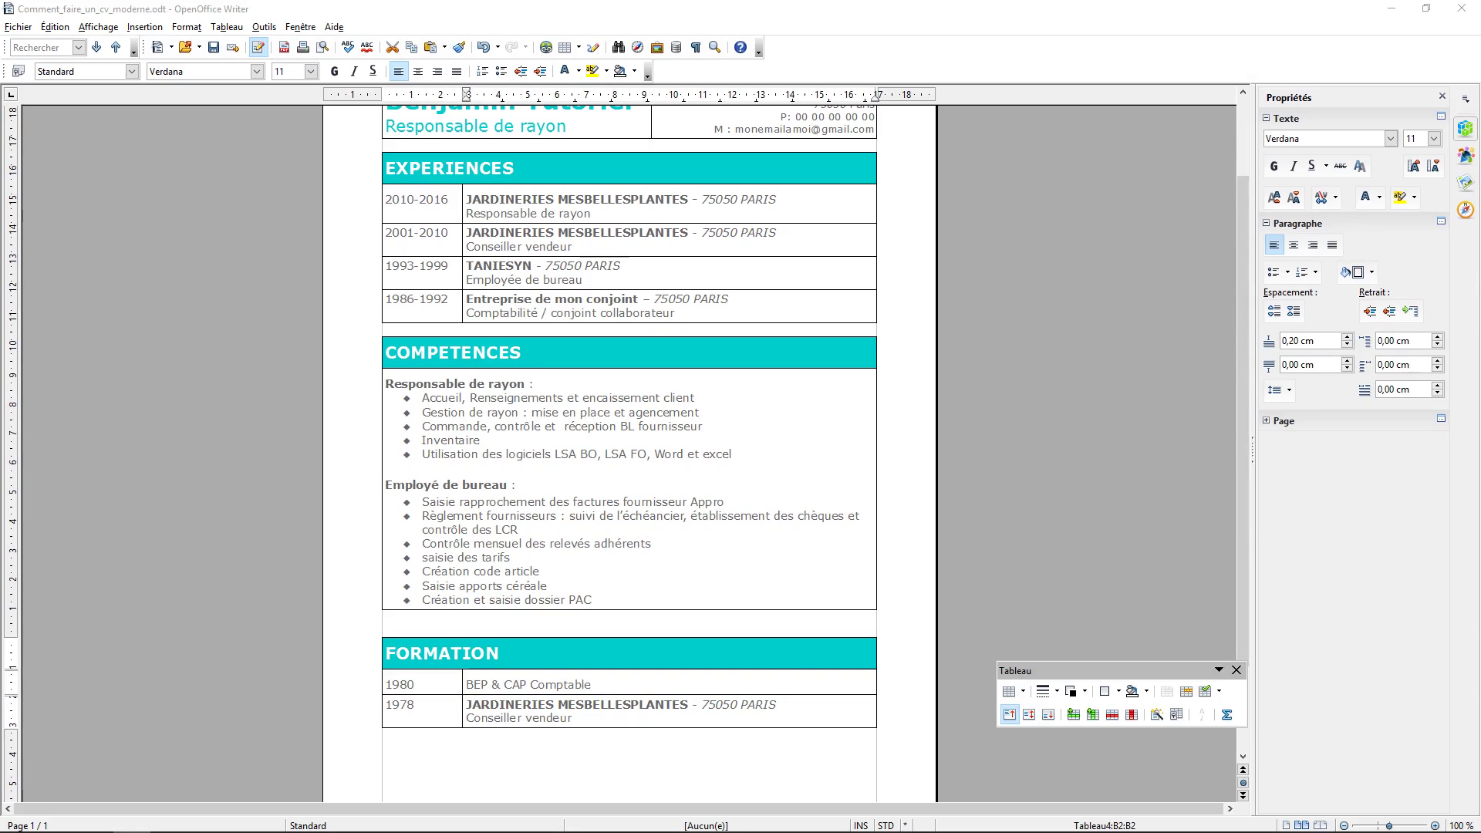
{"action": "left_click_drag", "start_coordinate": [628, 715], "coordinate": [469, 708]}
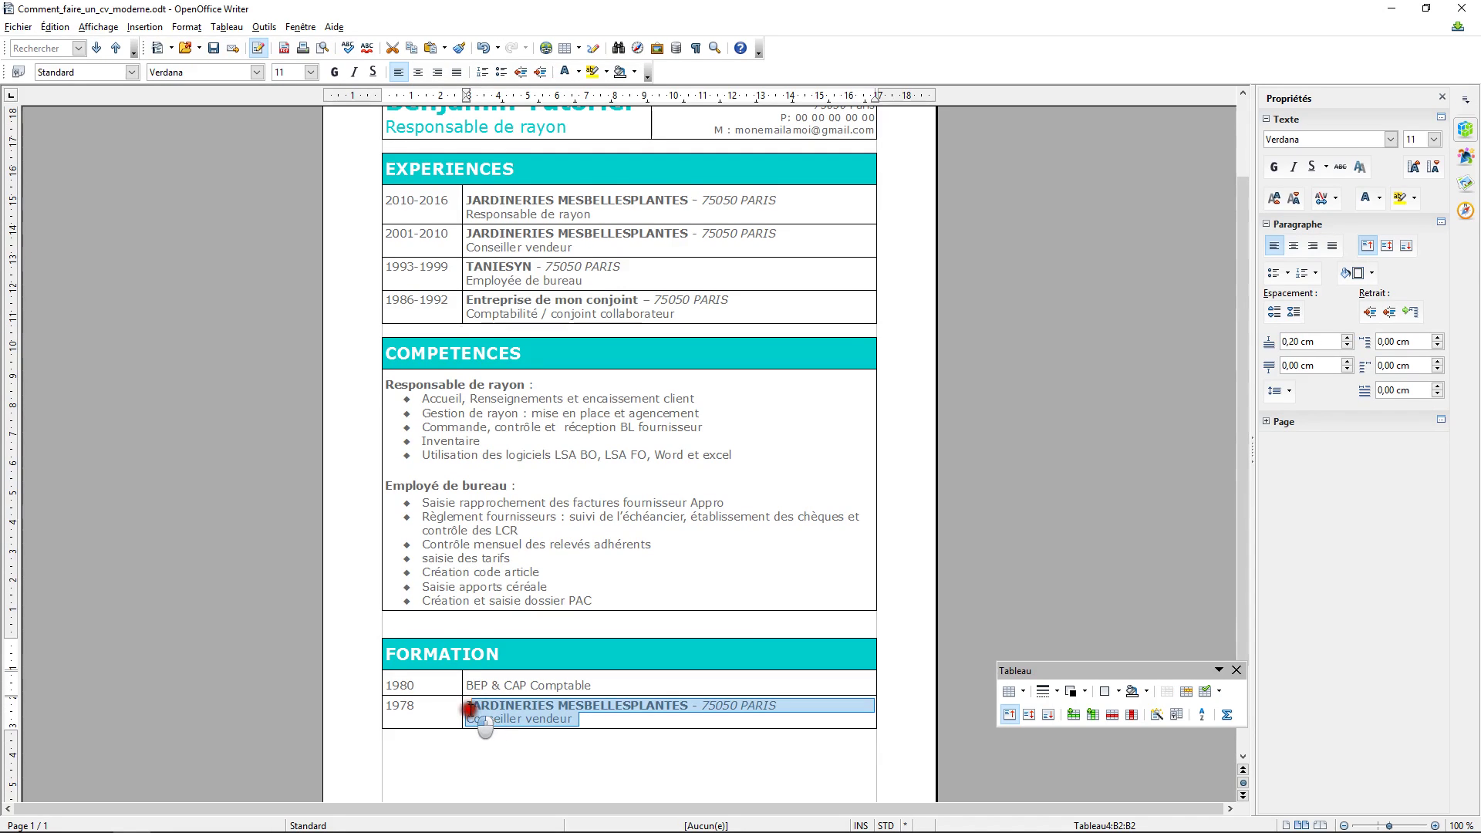
{"action": "type", "text": "BEP Horticulture Production Florale et CAP Fleuriste"}
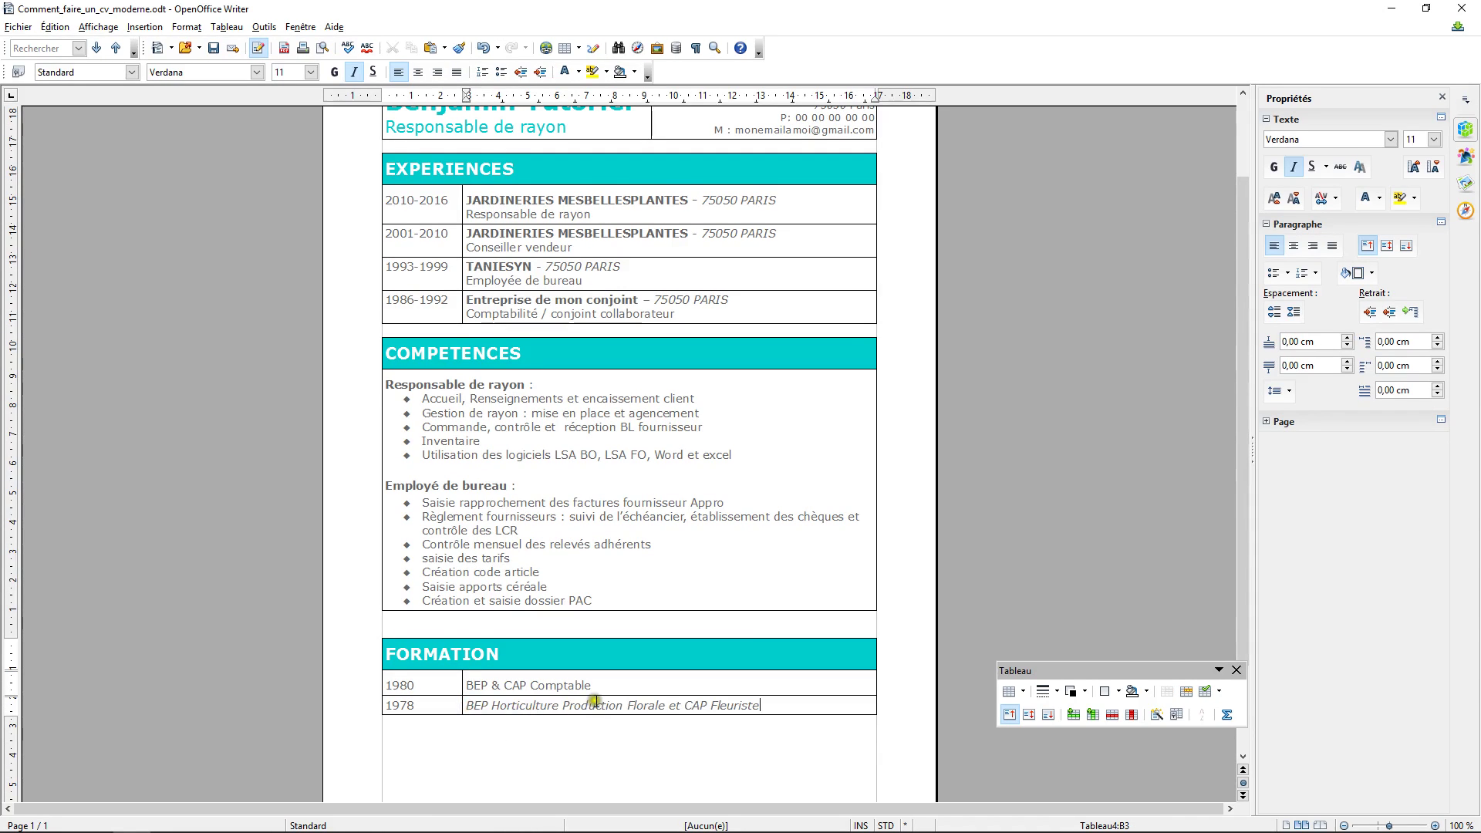
- Remove the italic formatting from the two FORMATION entry rows
{"action": "left_click_drag", "start_coordinate": [764, 705], "coordinate": [465, 704]}
{"action": "left_click", "coordinate": [354, 74]}
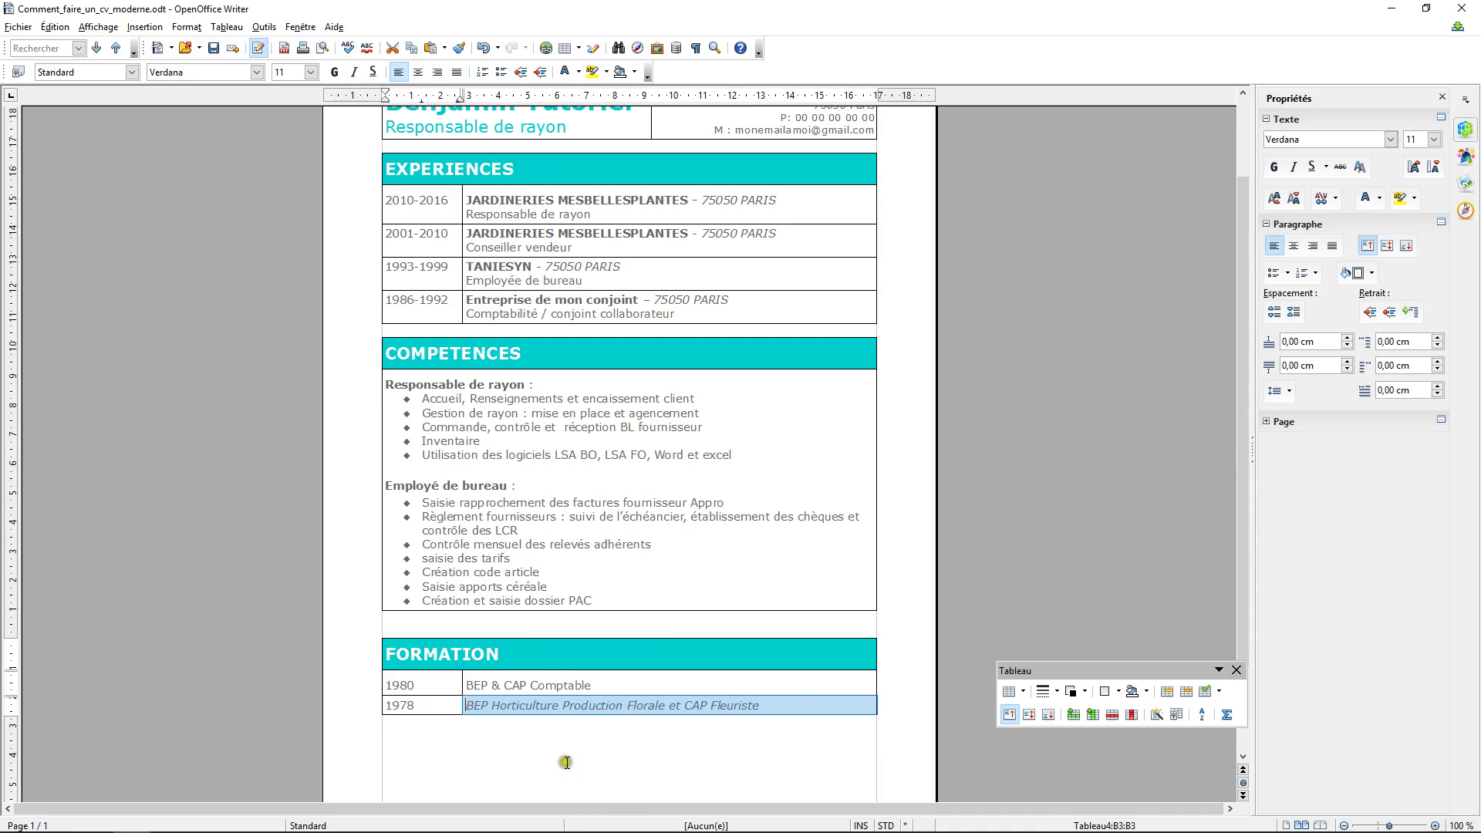
{"action": "left_click_drag", "start_coordinate": [794, 708], "coordinate": [436, 684]}
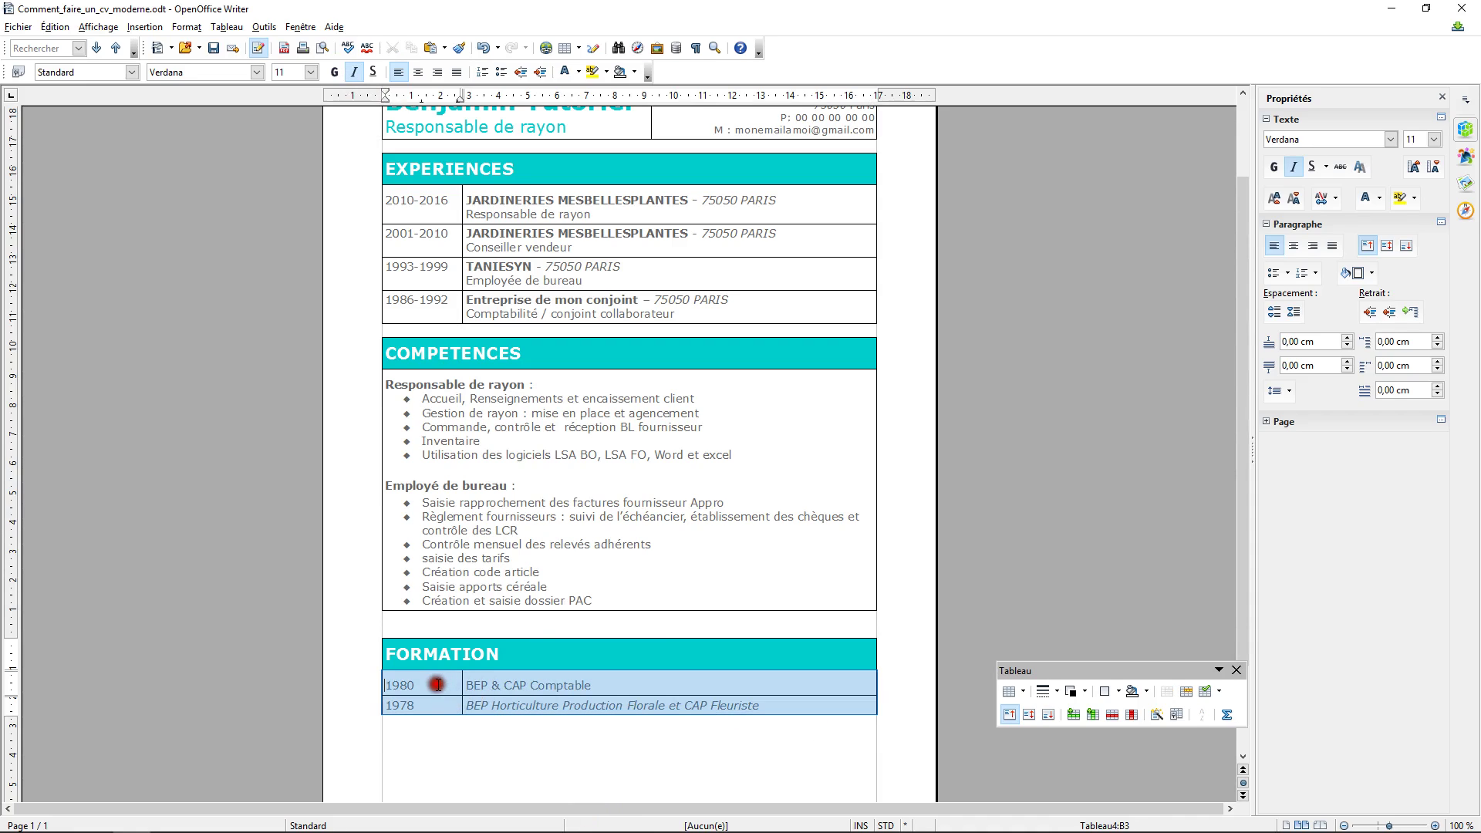
{"action": "left_click", "coordinate": [354, 71]}
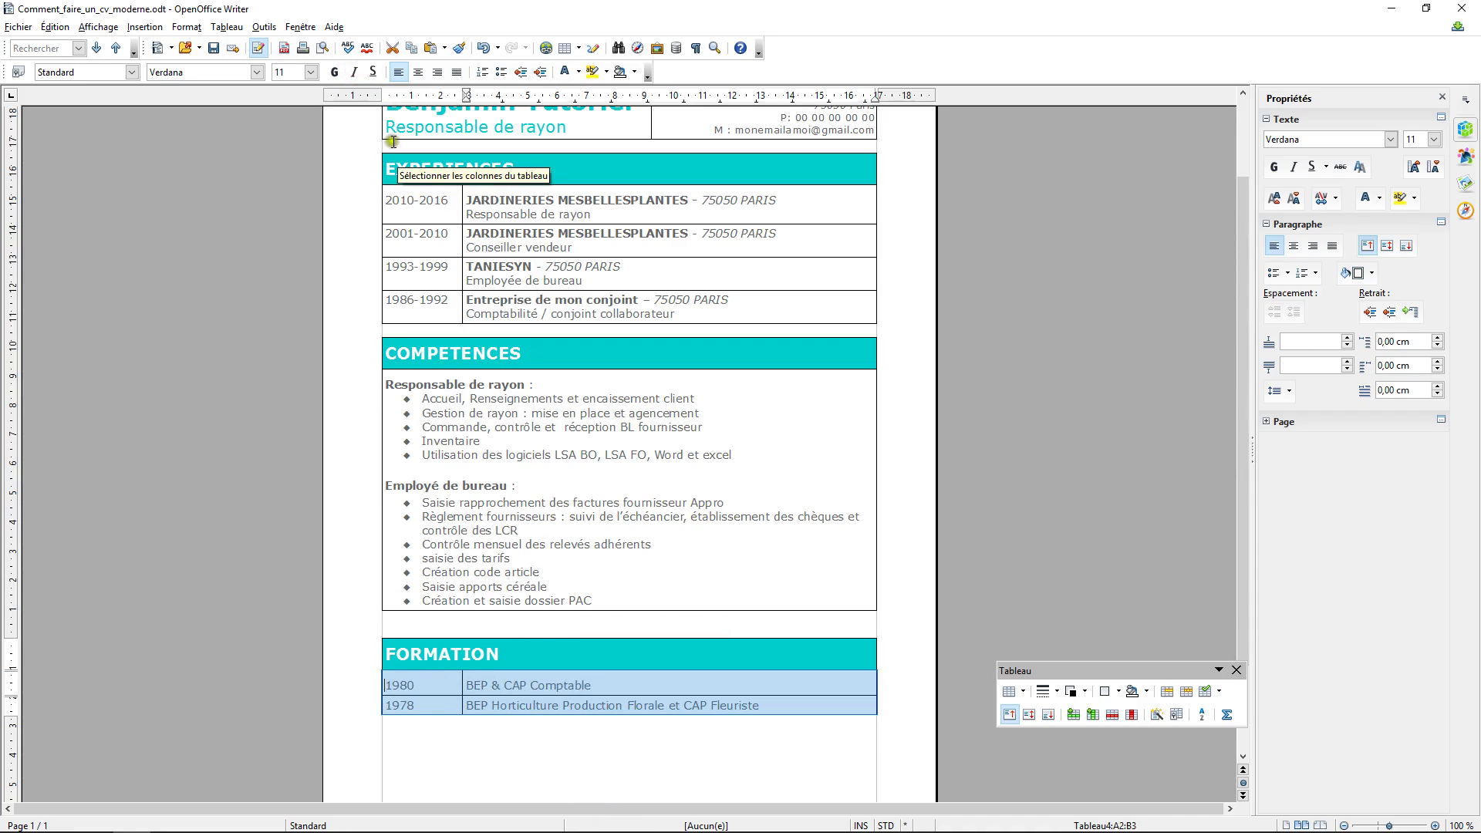
{"action": "left_click", "coordinate": [535, 745]}
- Copy the FORMATION heading with its 1980 row and paste them as a new table below the FORMATION section
{"action": "scroll", "coordinate": [540, 740], "scroll_direction": "down", "scroll_amount": 3}
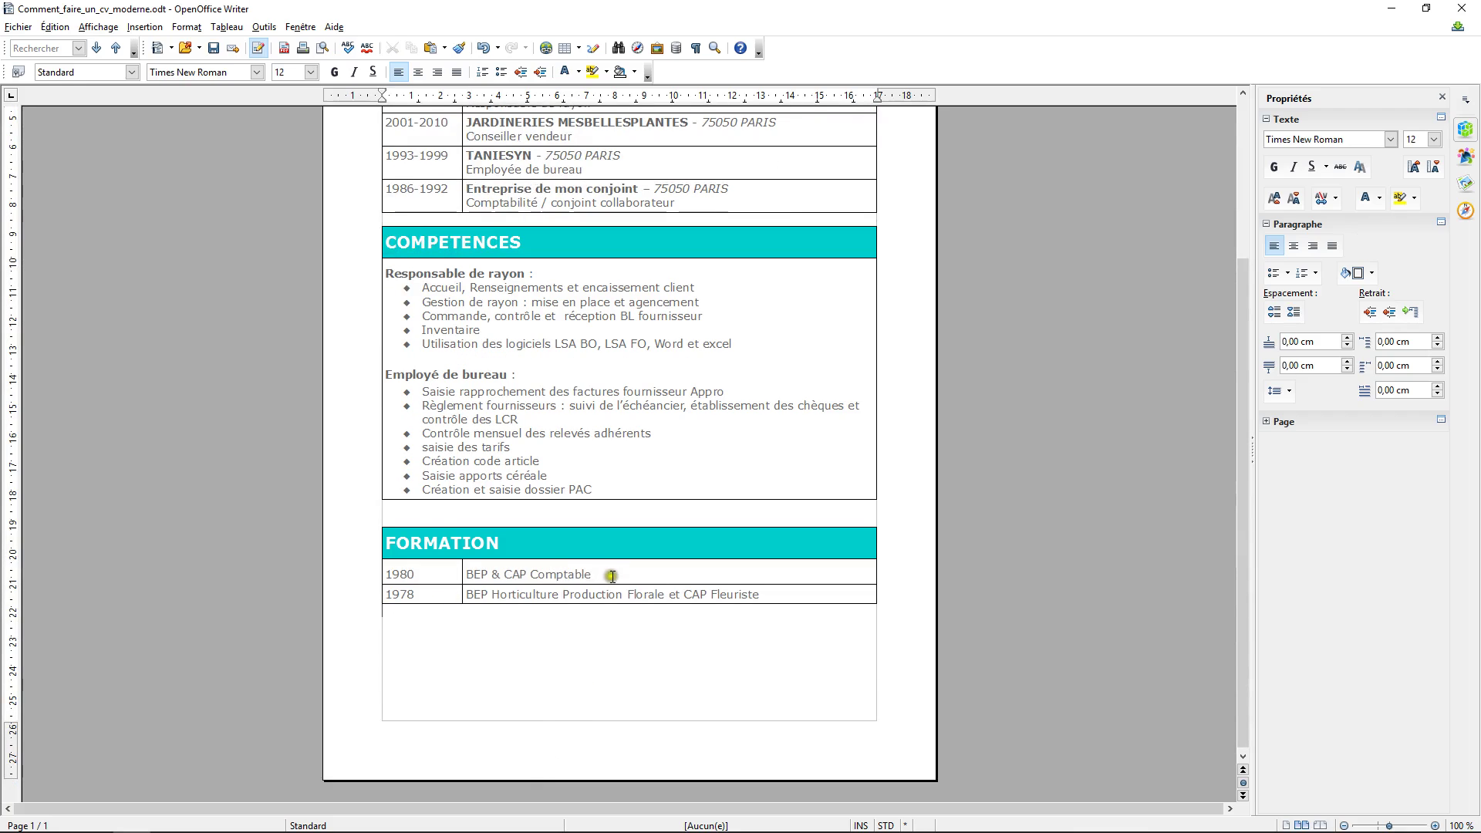
{"action": "left_click_drag", "start_coordinate": [612, 577], "coordinate": [437, 539]}
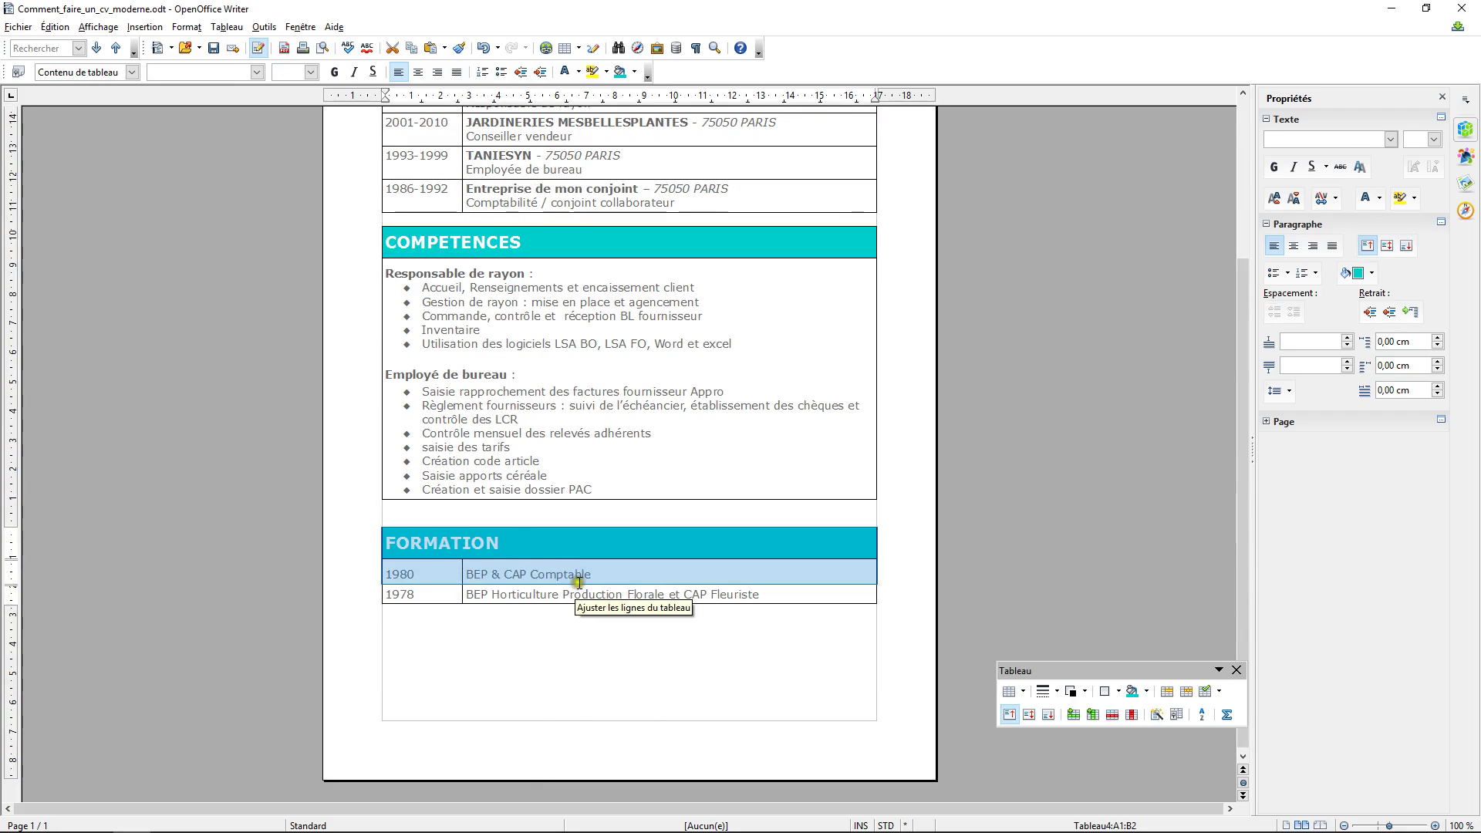
{"action": "left_click", "coordinate": [452, 654]}
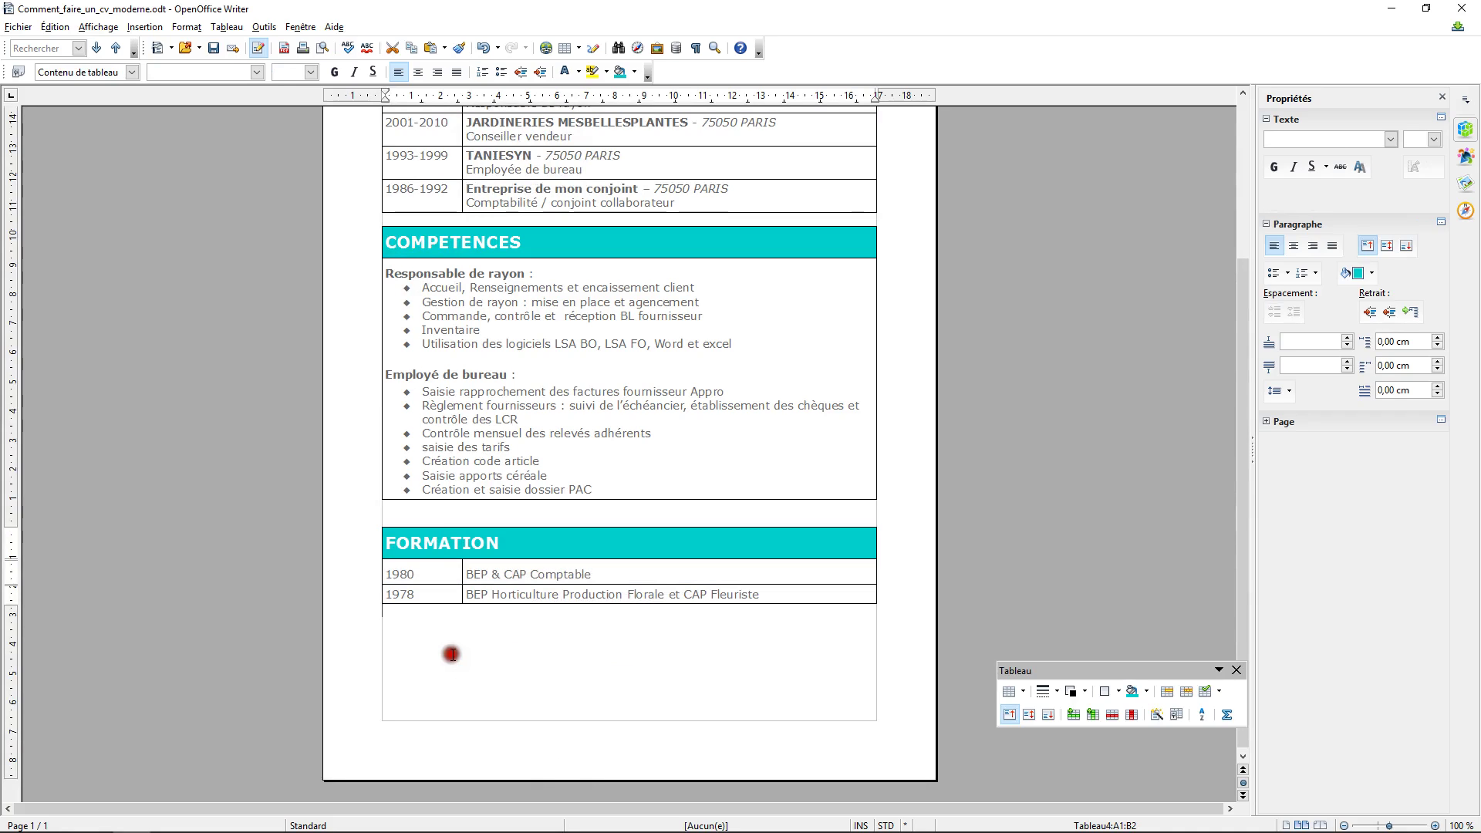
{"action": "key", "text": "ctrl+v"}
- Replace the heading of the newly pasted table with LOISIRS
{"action": "left_click", "coordinate": [428, 642]}
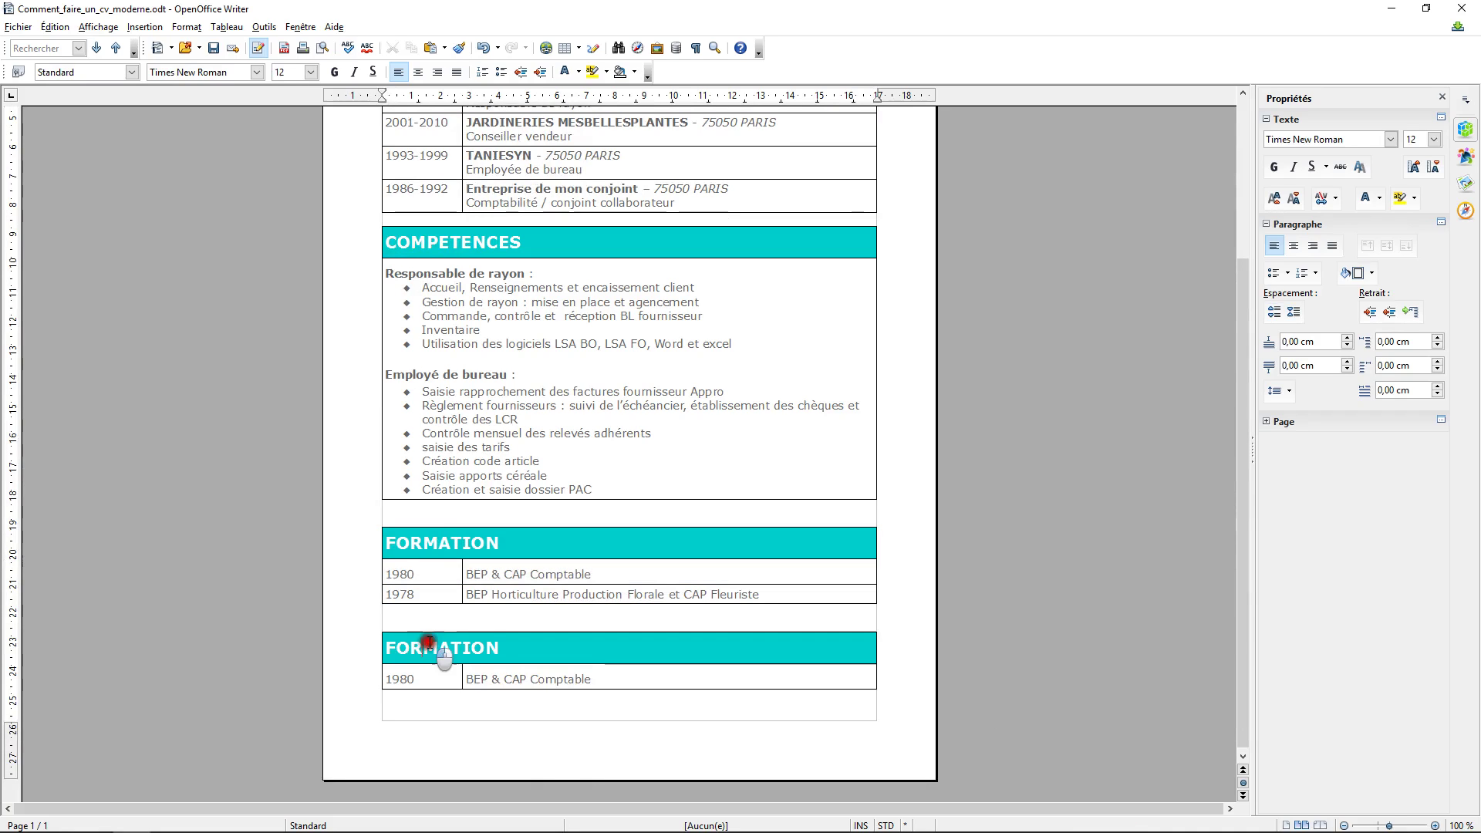
{"action": "double_click", "coordinate": [428, 641]}
{"action": "type", "text": "LO"}
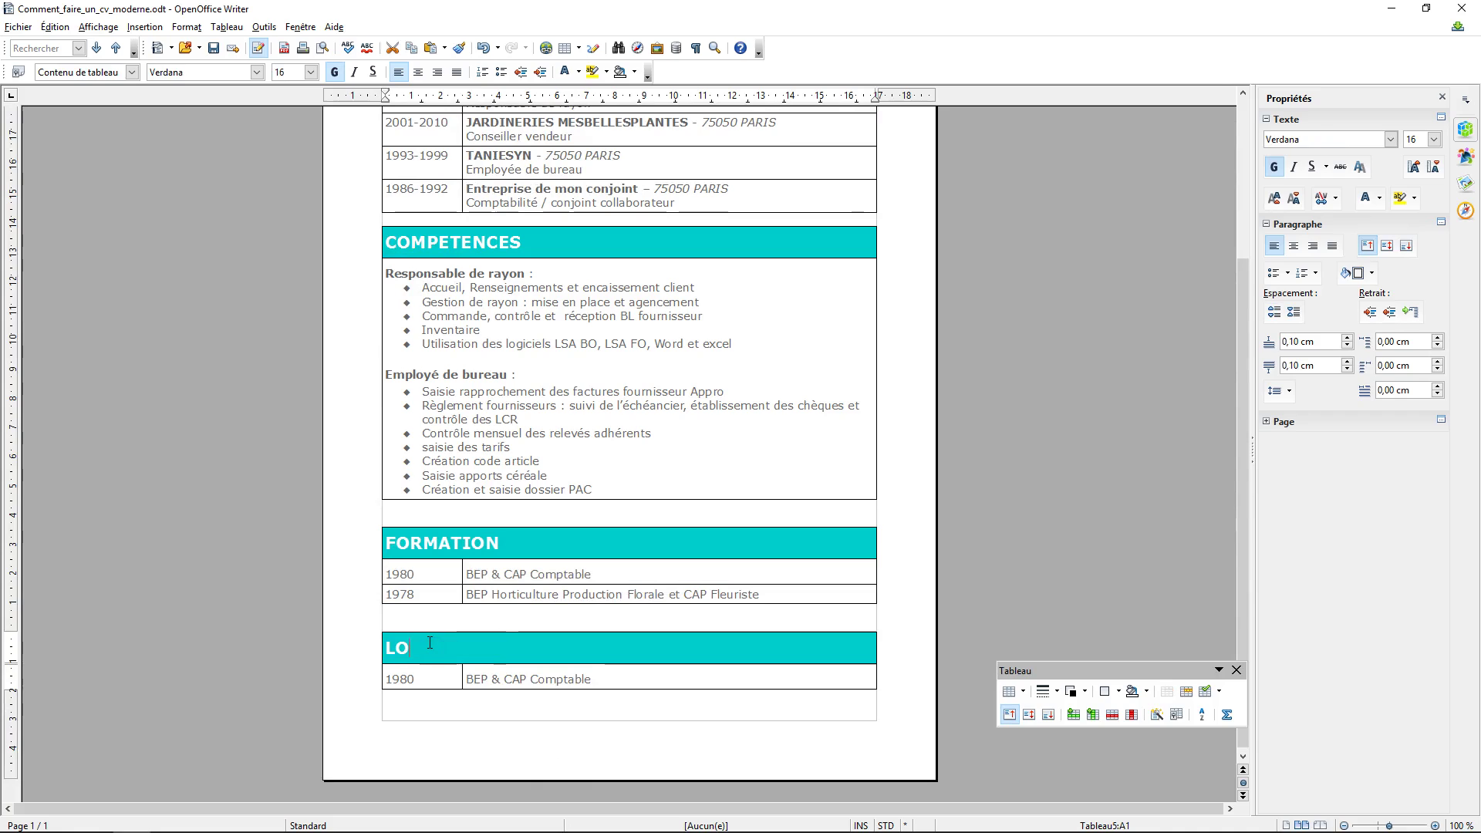
{"action": "type", "text": "ISIRS"}
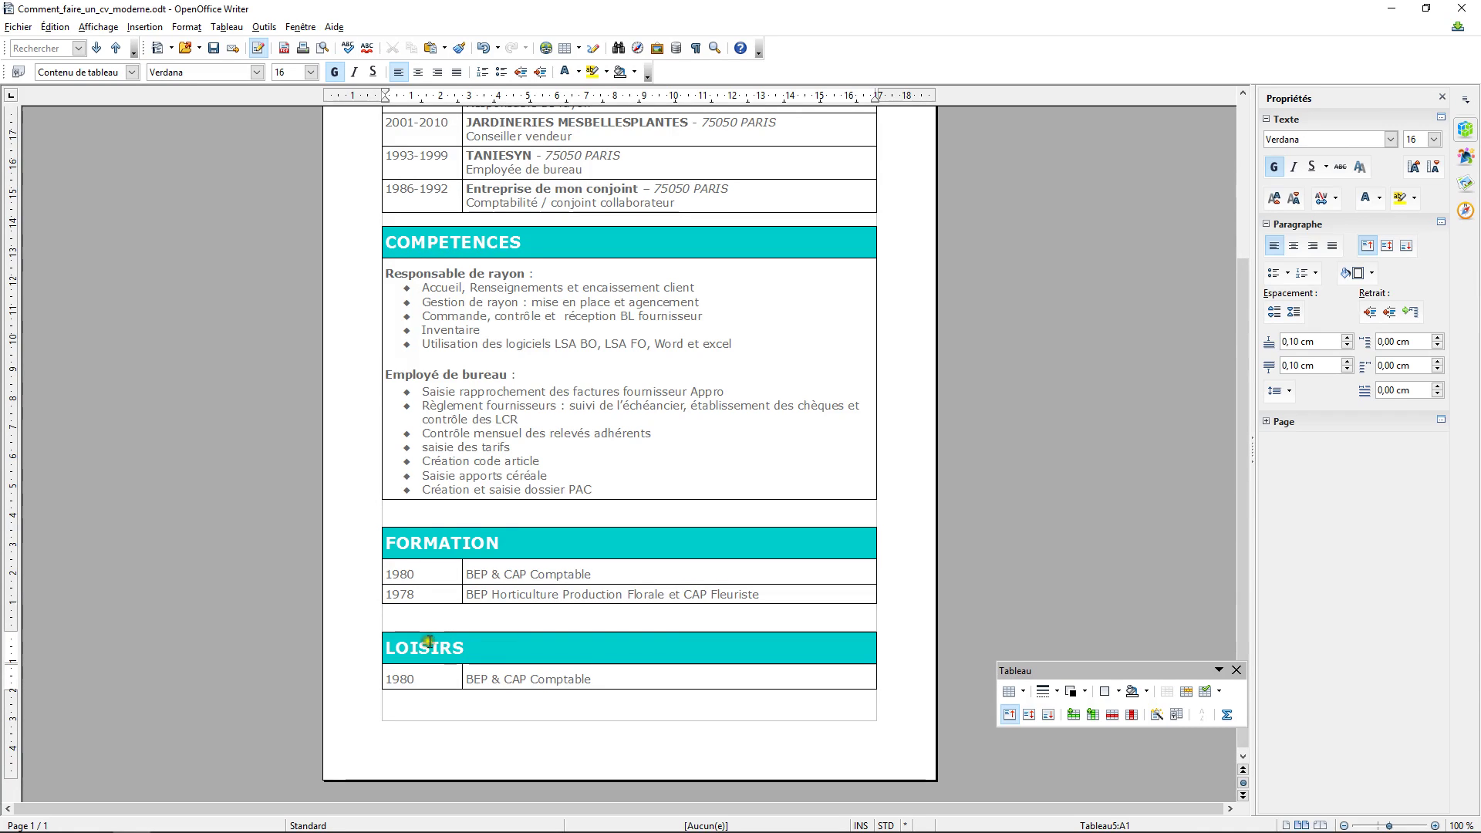
- Merge the two cells under LOISIRS and replace their content with "Jardinage, photo, randonnée"
{"action": "left_click", "coordinate": [385, 678]}
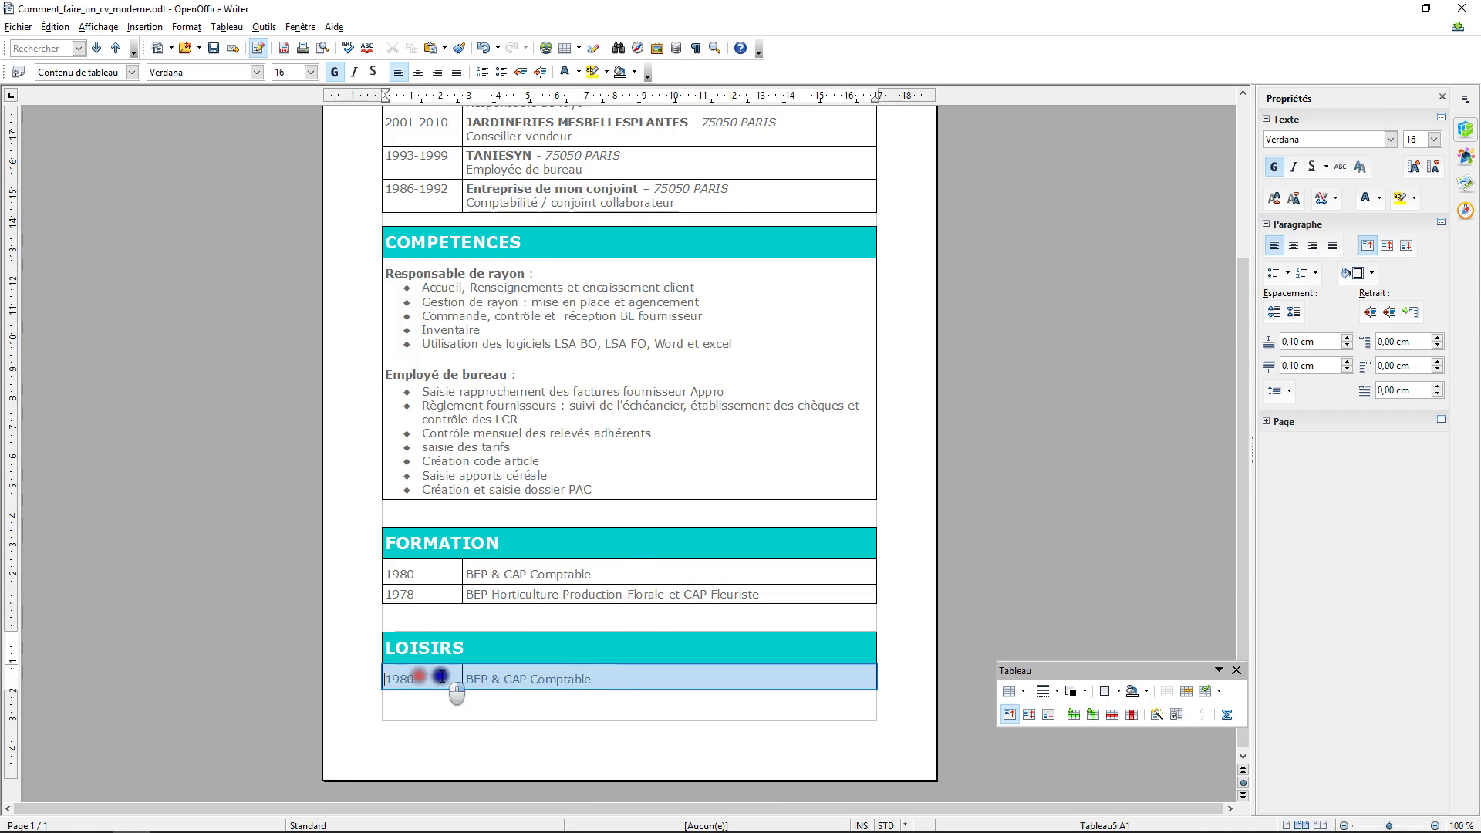
{"action": "right_click", "coordinate": [440, 678]}
{"action": "mouse_move", "coordinate": [507, 522]}
{"action": "left_click", "coordinate": [681, 521]}
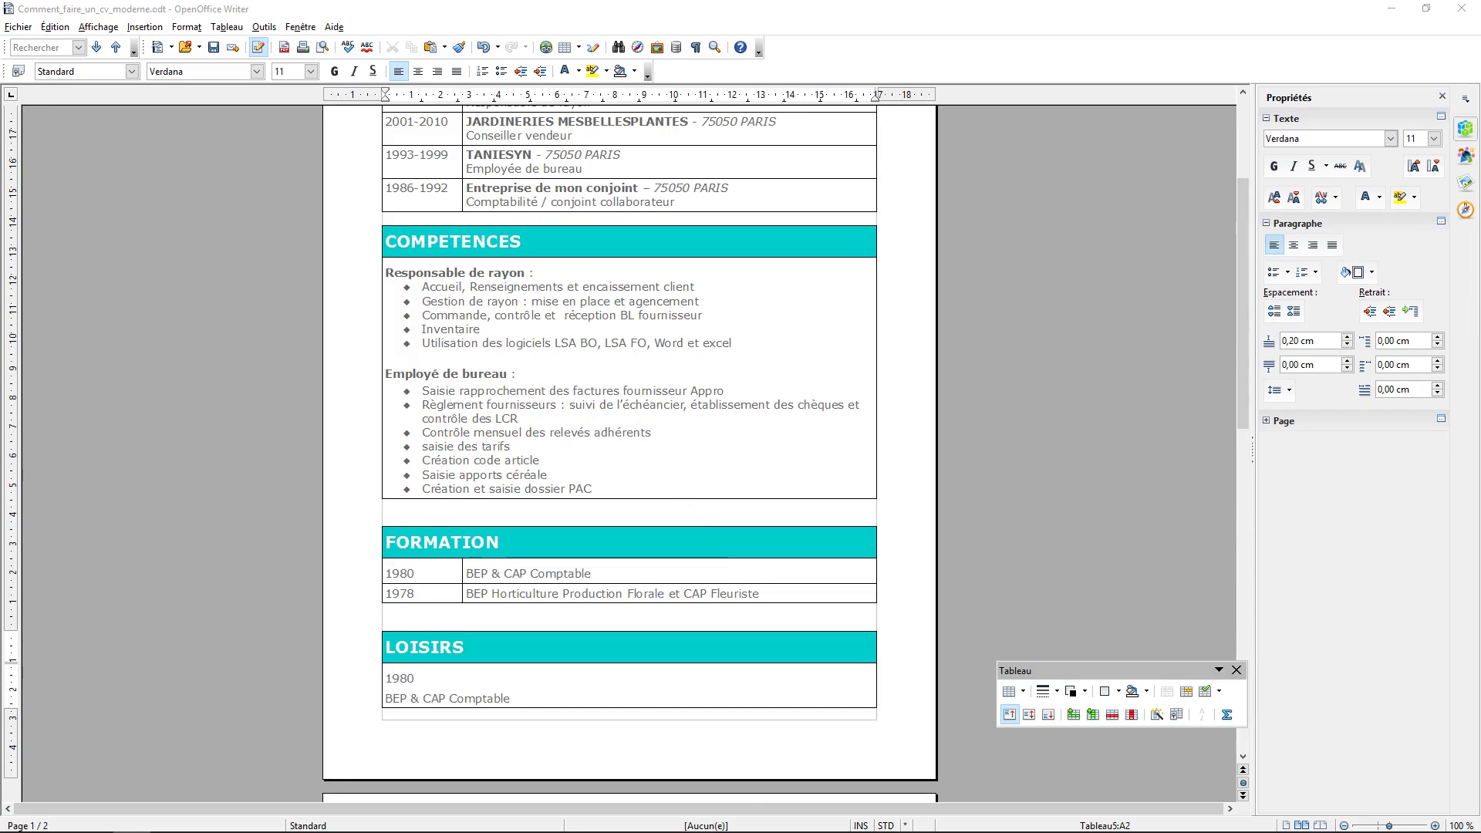
{"action": "left_click_drag", "start_coordinate": [509, 698], "coordinate": [374, 678]}
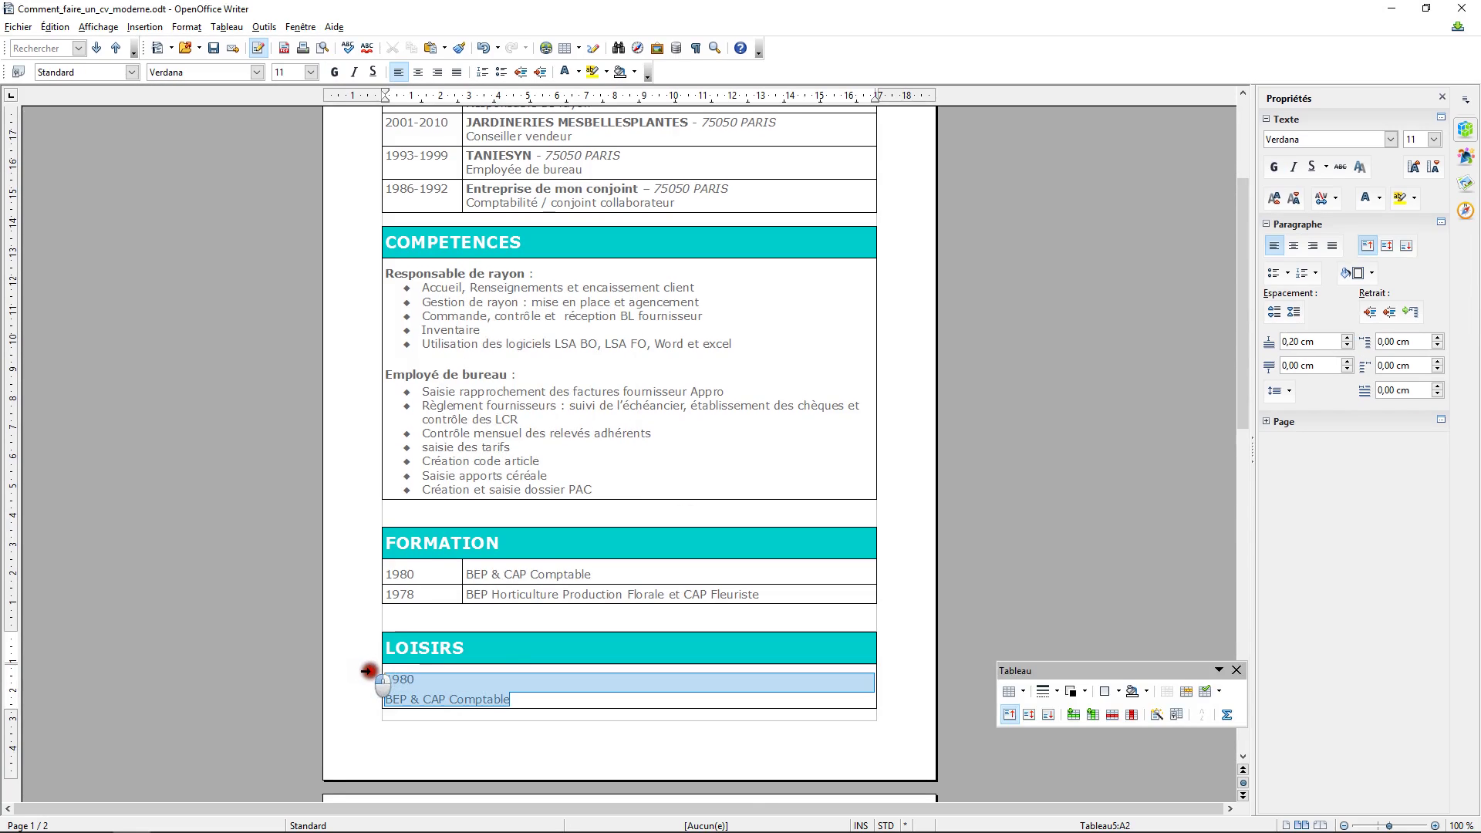
{"action": "type", "text": "Jardinage, photo, randonnée"}
- Add the line "Divers : Titulaire permis B, véhicule" below the LOISIRS table, in Verdana 10 with "Divers :" in turquoise
{"action": "left_click", "coordinate": [511, 716]}
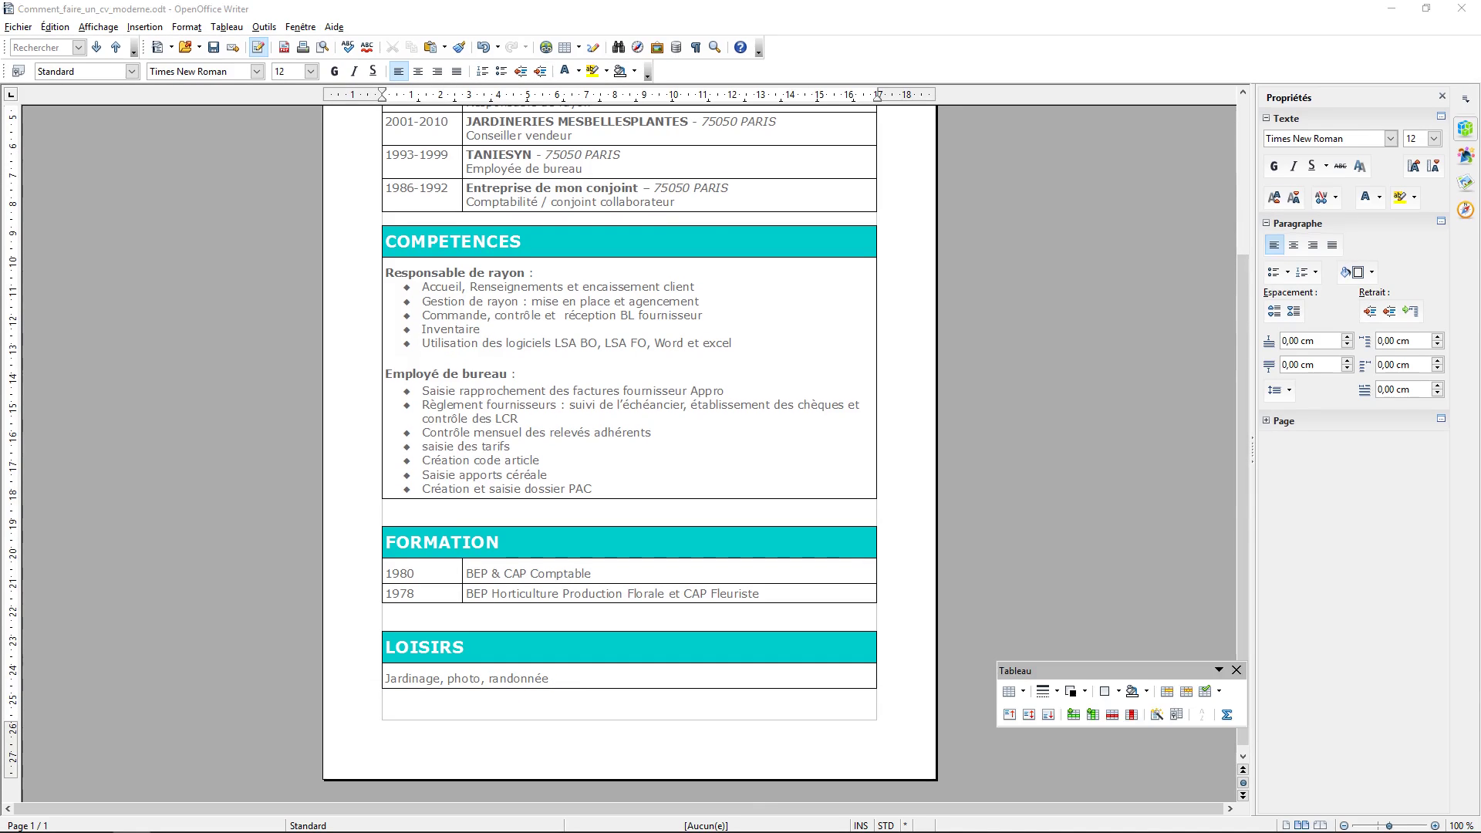
{"action": "left_click", "coordinate": [670, 701]}
{"action": "type", "text": "Divers : Titulaire permis B, véhicule"}
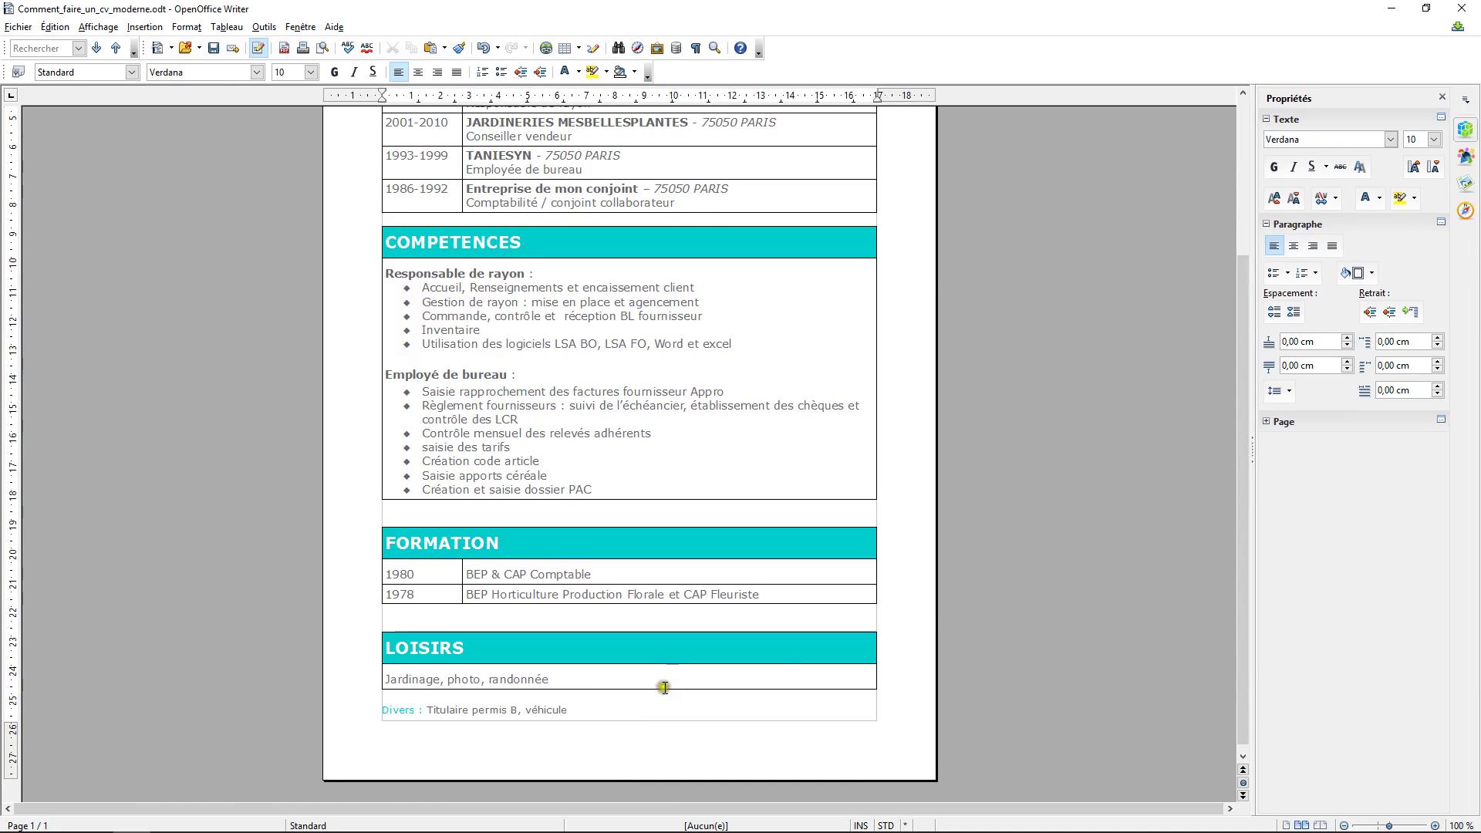
- Set the page margins to the Étroit preset and return to the top of the CV
{"action": "scroll", "coordinate": [918, 606], "scroll_direction": "up", "scroll_amount": 5}
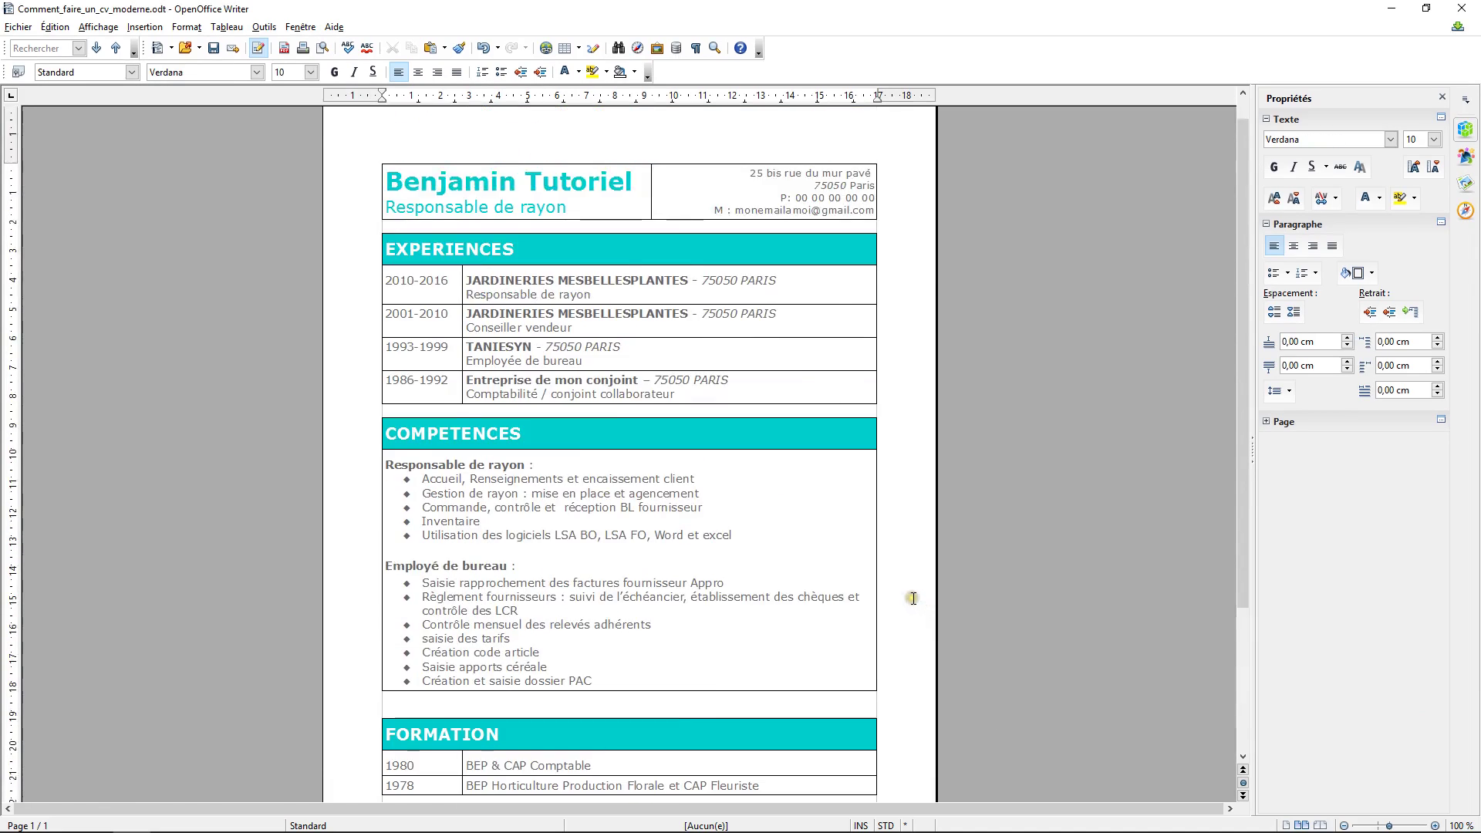
{"action": "scroll", "coordinate": [913, 597], "scroll_direction": "up", "scroll_amount": 1}
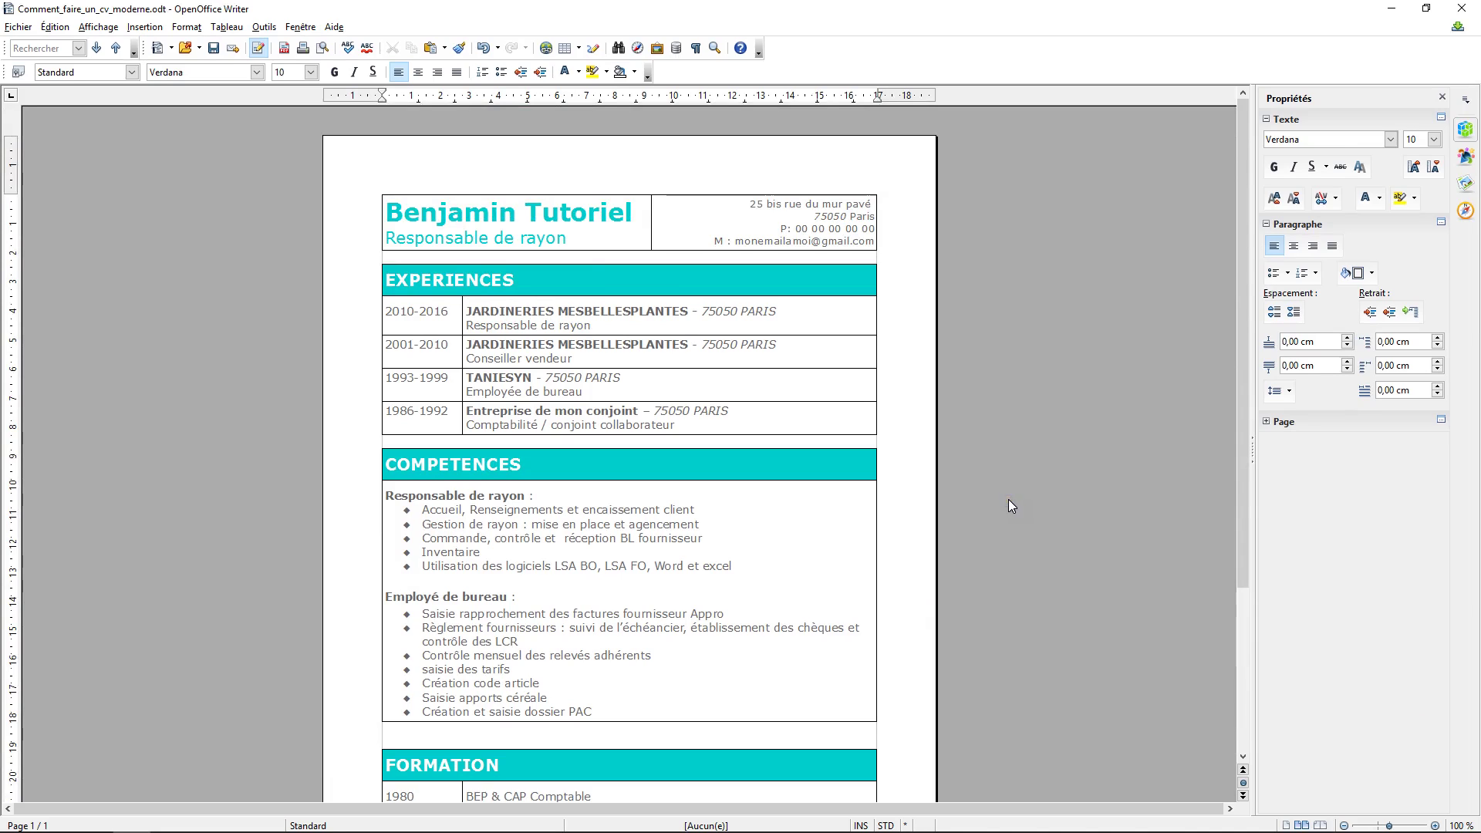
{"action": "left_click", "coordinate": [1287, 438]}
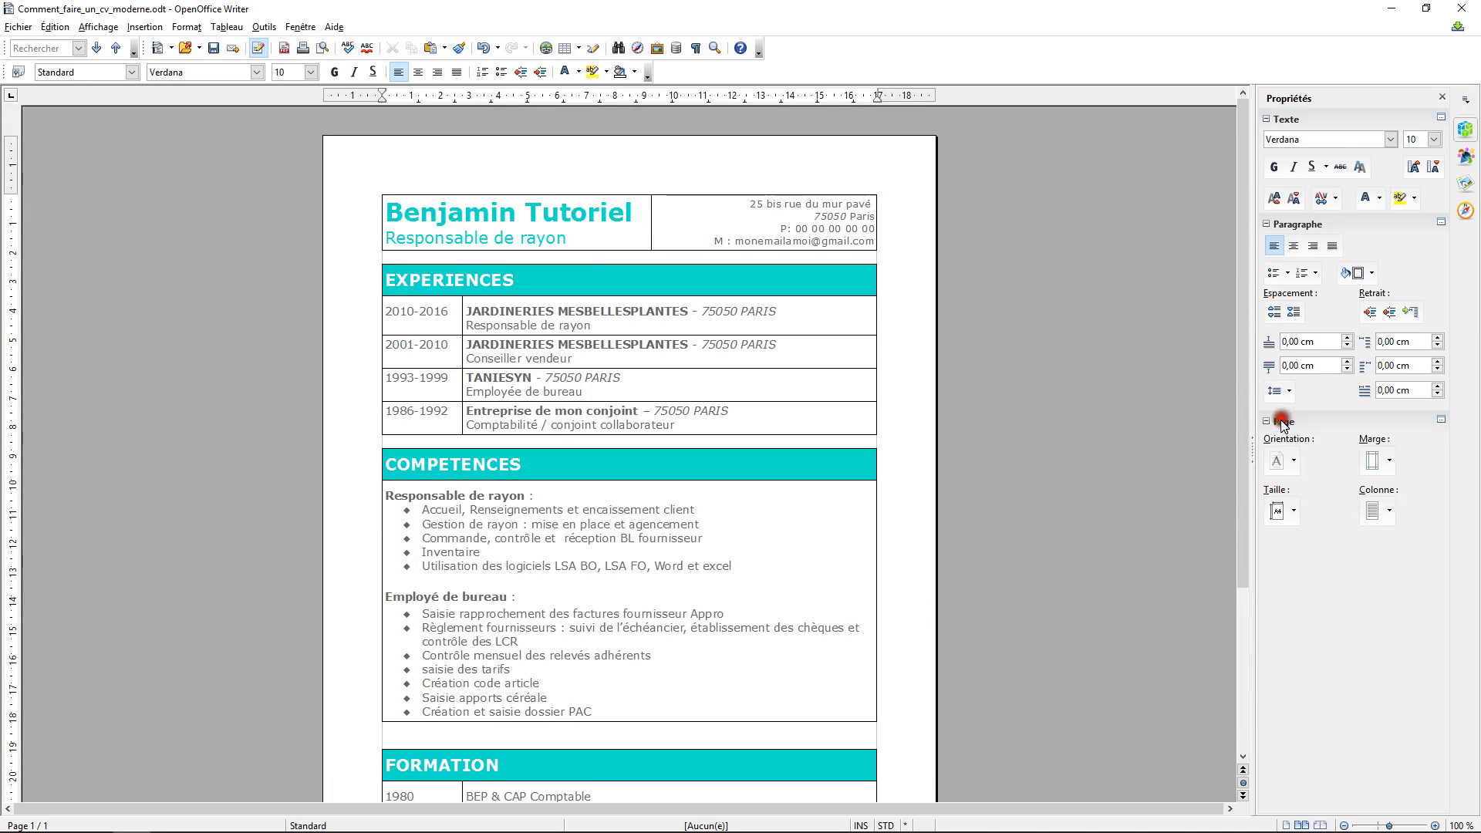
{"action": "left_click", "coordinate": [1390, 460]}
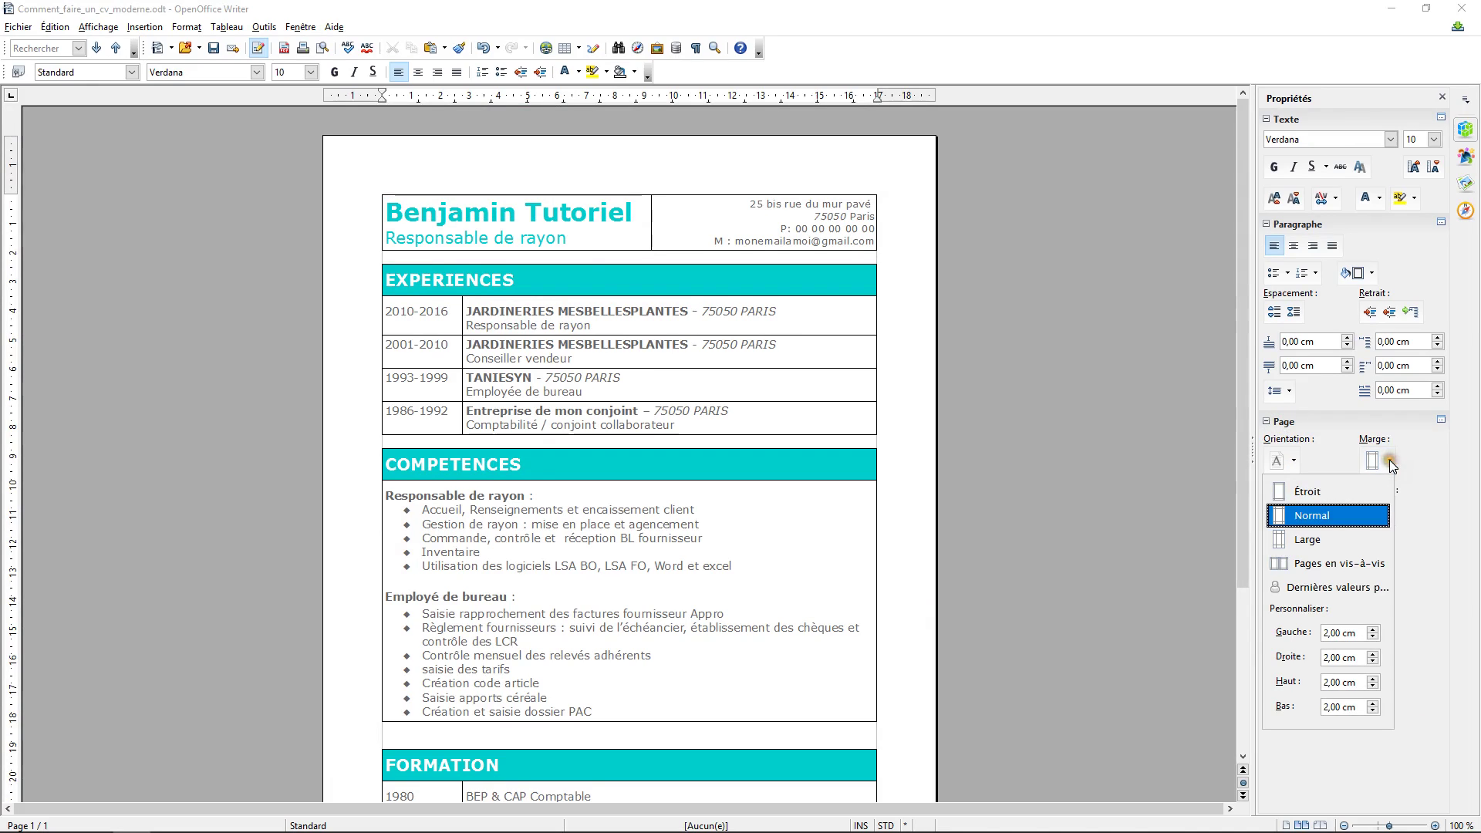
{"action": "left_click", "coordinate": [1316, 489]}
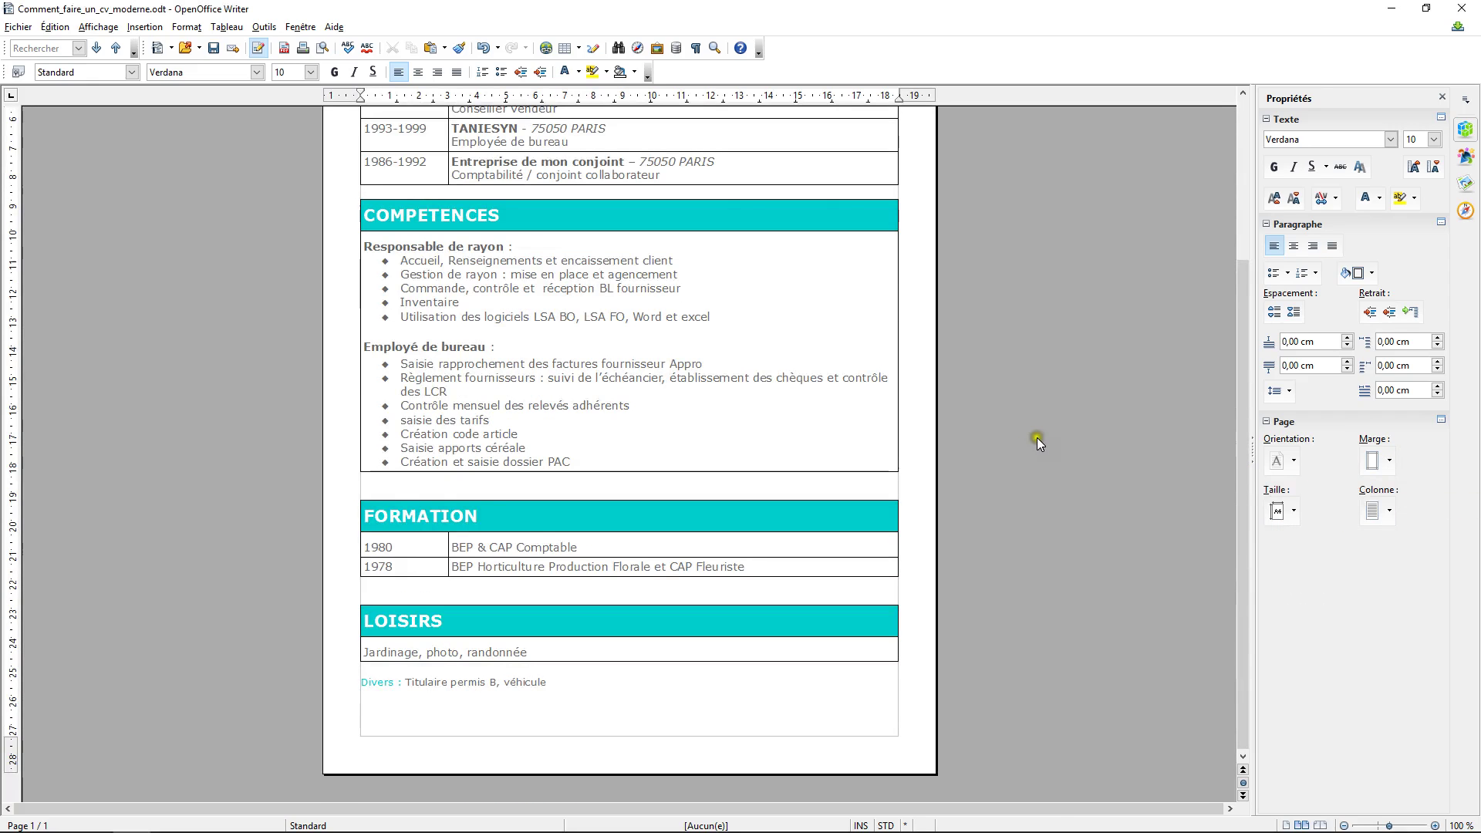
{"action": "left_click", "coordinate": [1036, 437]}
{"action": "scroll", "coordinate": [1042, 429], "scroll_direction": "up", "scroll_amount": 3}
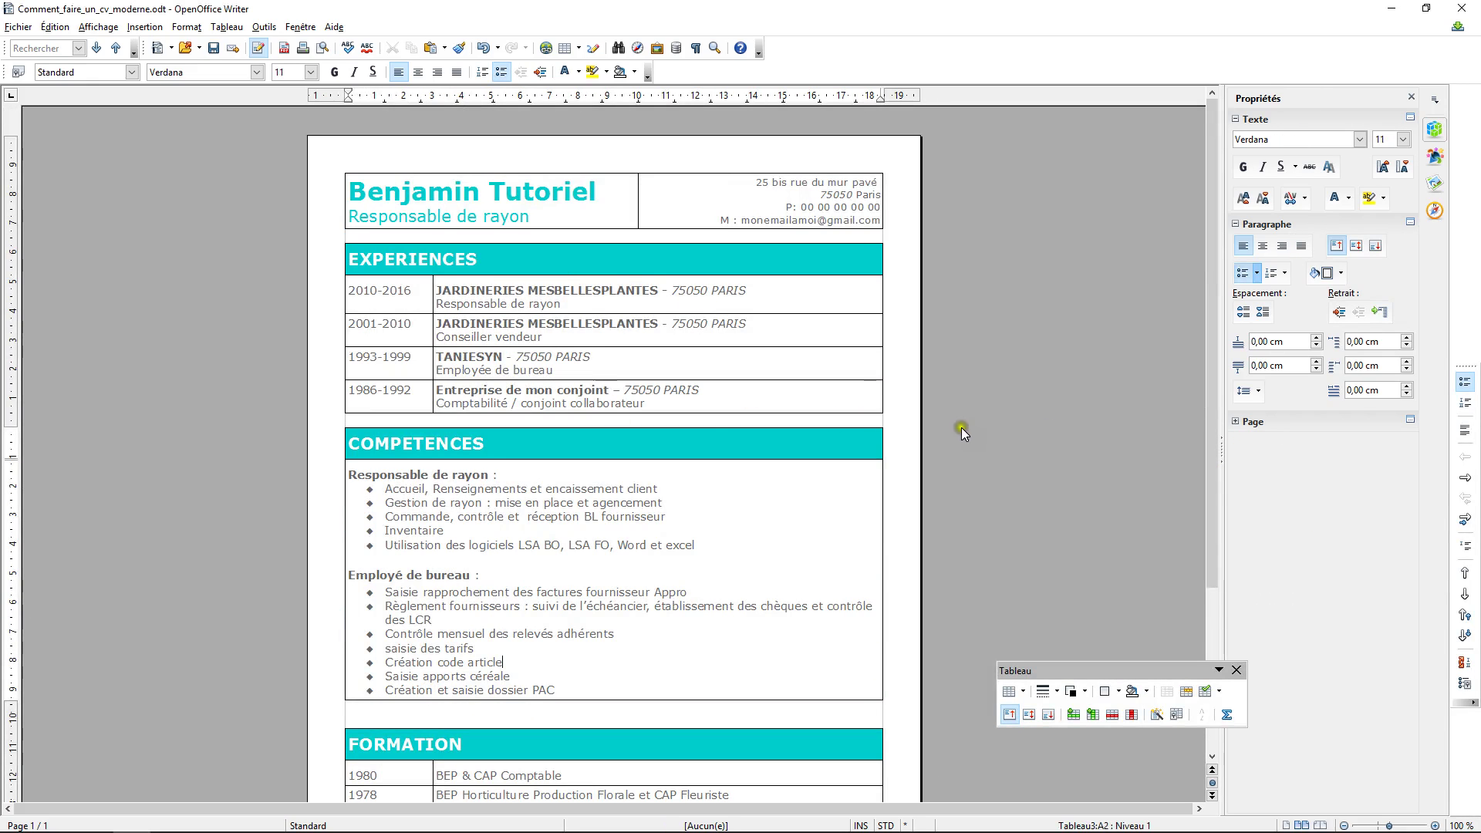
- Check the full CV in the page preview, then return to editing
{"action": "left_click", "coordinate": [1003, 390]}
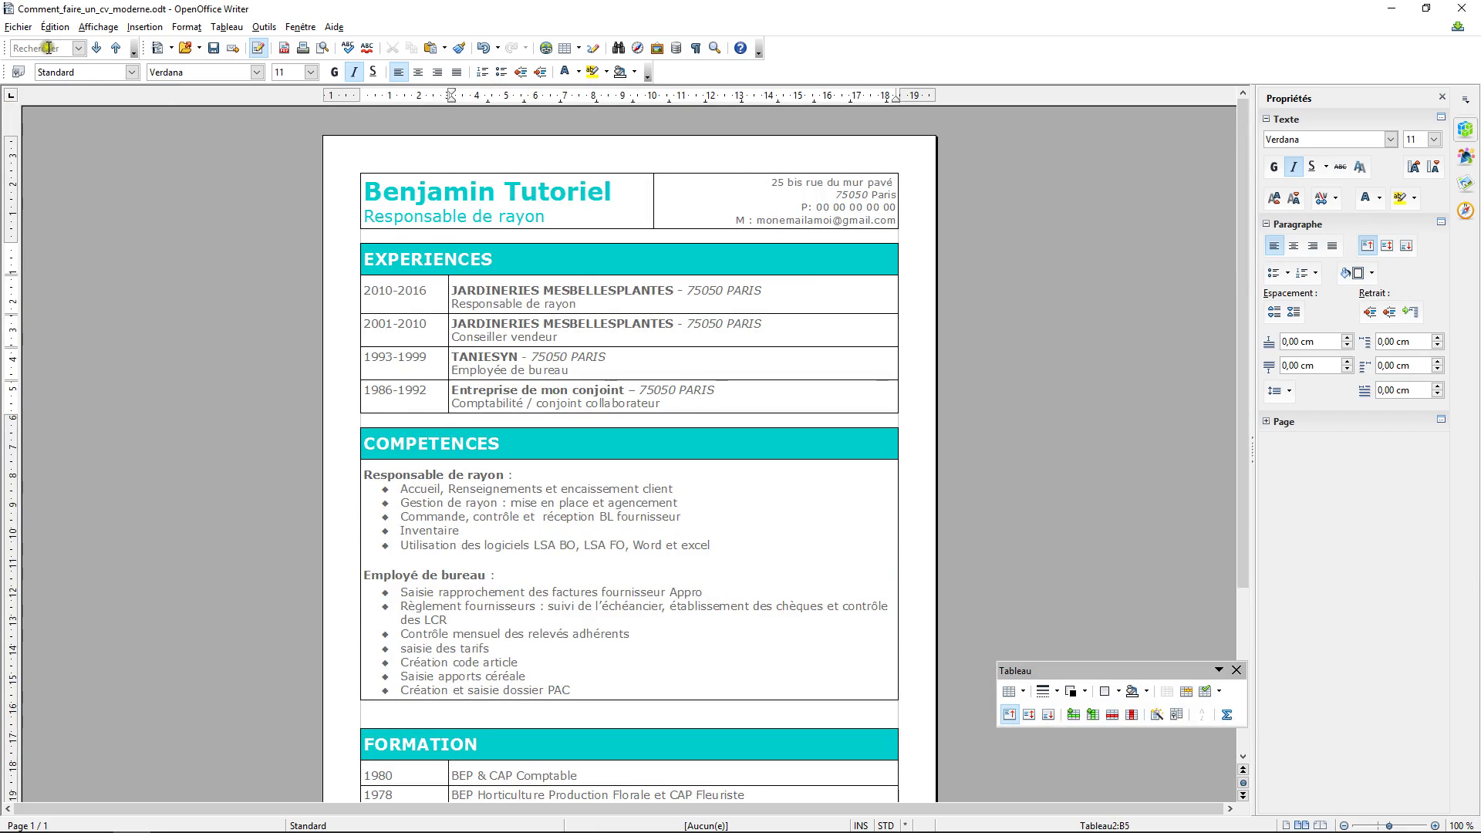
{"action": "left_click", "coordinate": [19, 26]}
{"action": "left_click", "coordinate": [74, 377]}
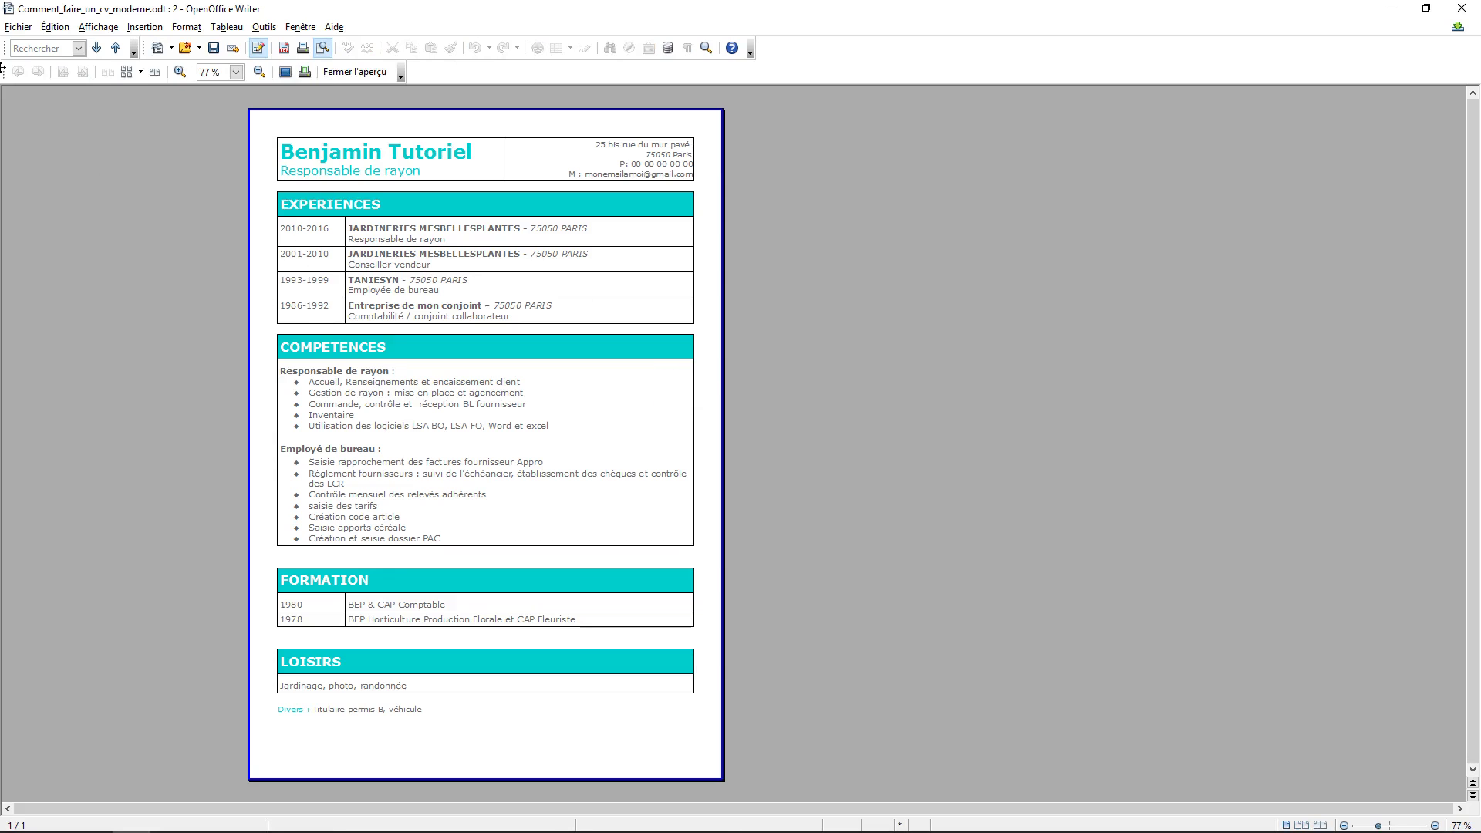
{"action": "left_click", "coordinate": [18, 26]}
{"action": "left_click", "coordinate": [58, 377]}
{"action": "key", "text": "Escape"}
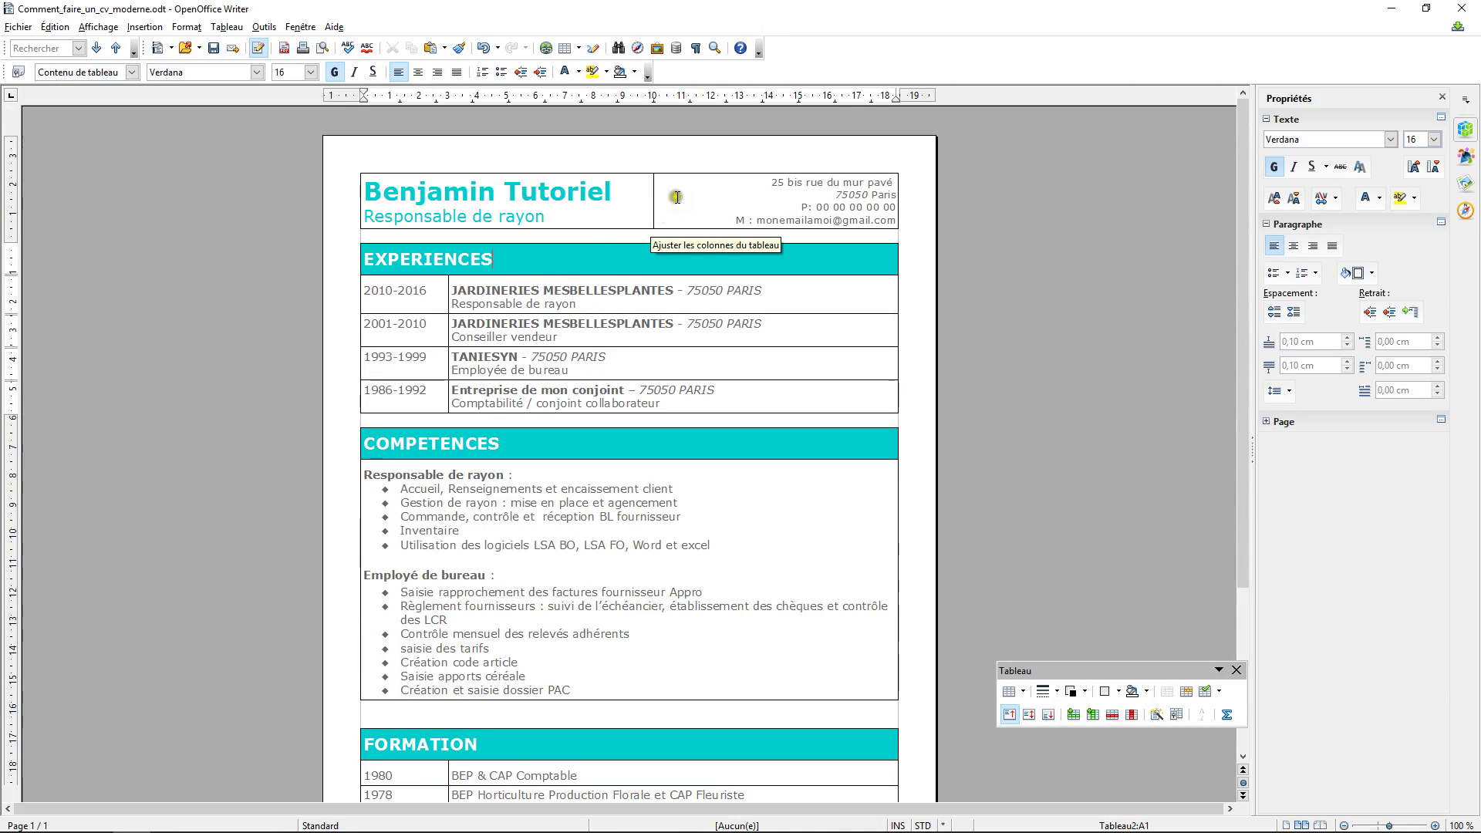
- Remove all borders from the header table holding the name and contact details
{"action": "left_click", "coordinate": [677, 198]}
{"action": "right_click", "coordinate": [677, 199]}
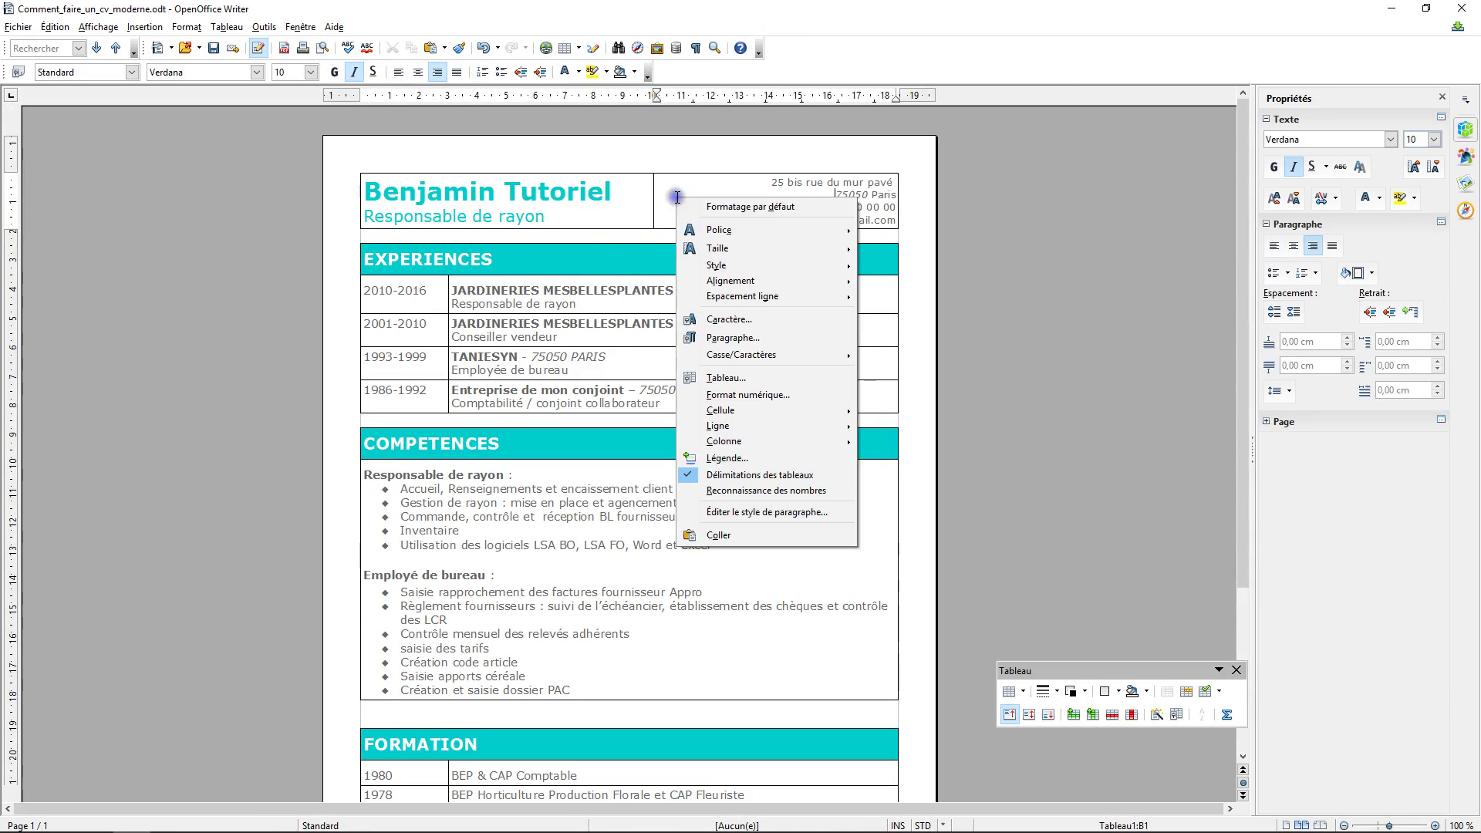
{"action": "left_click", "coordinate": [724, 378]}
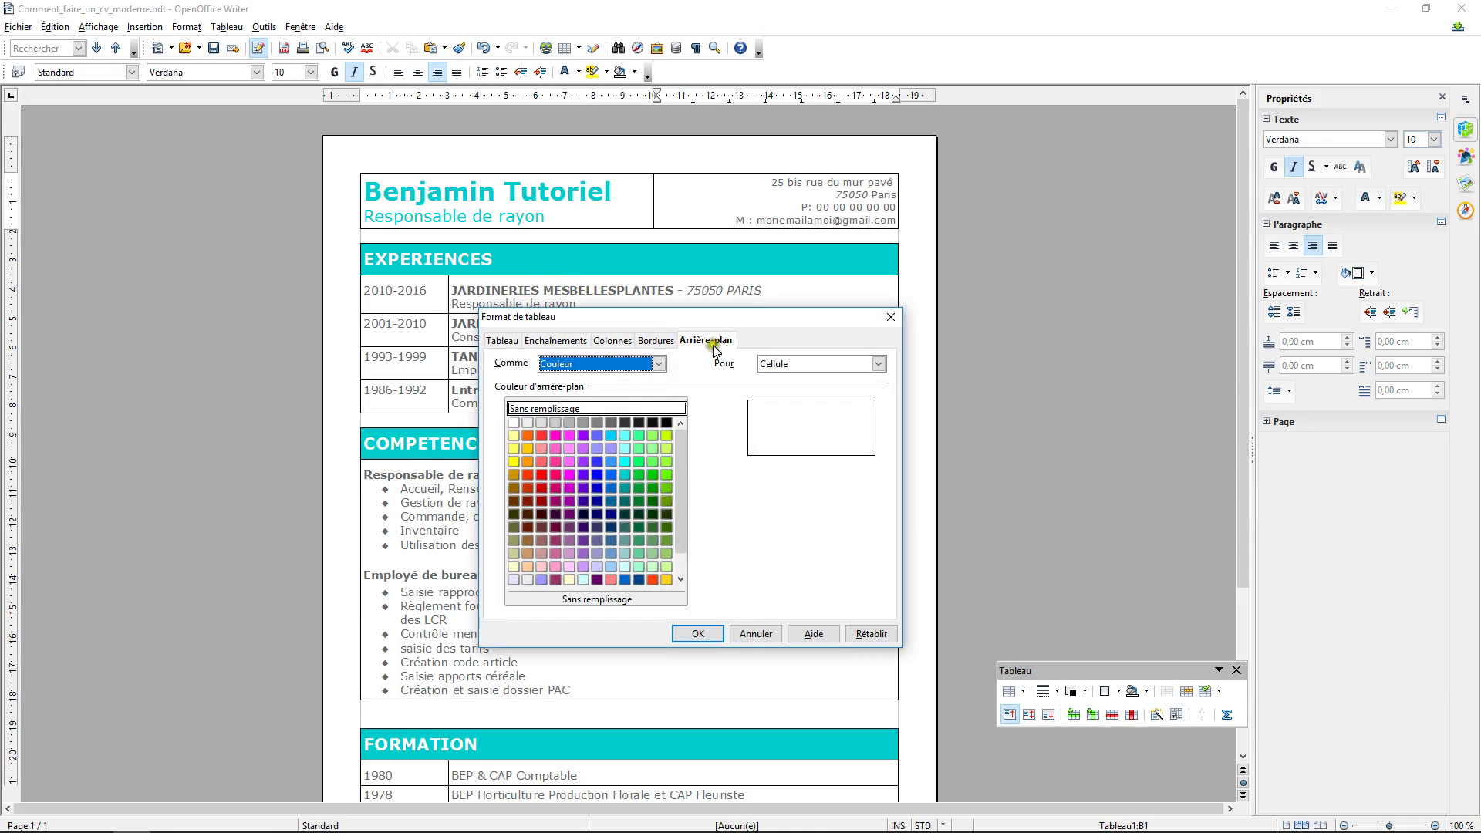
{"action": "left_click", "coordinate": [649, 344]}
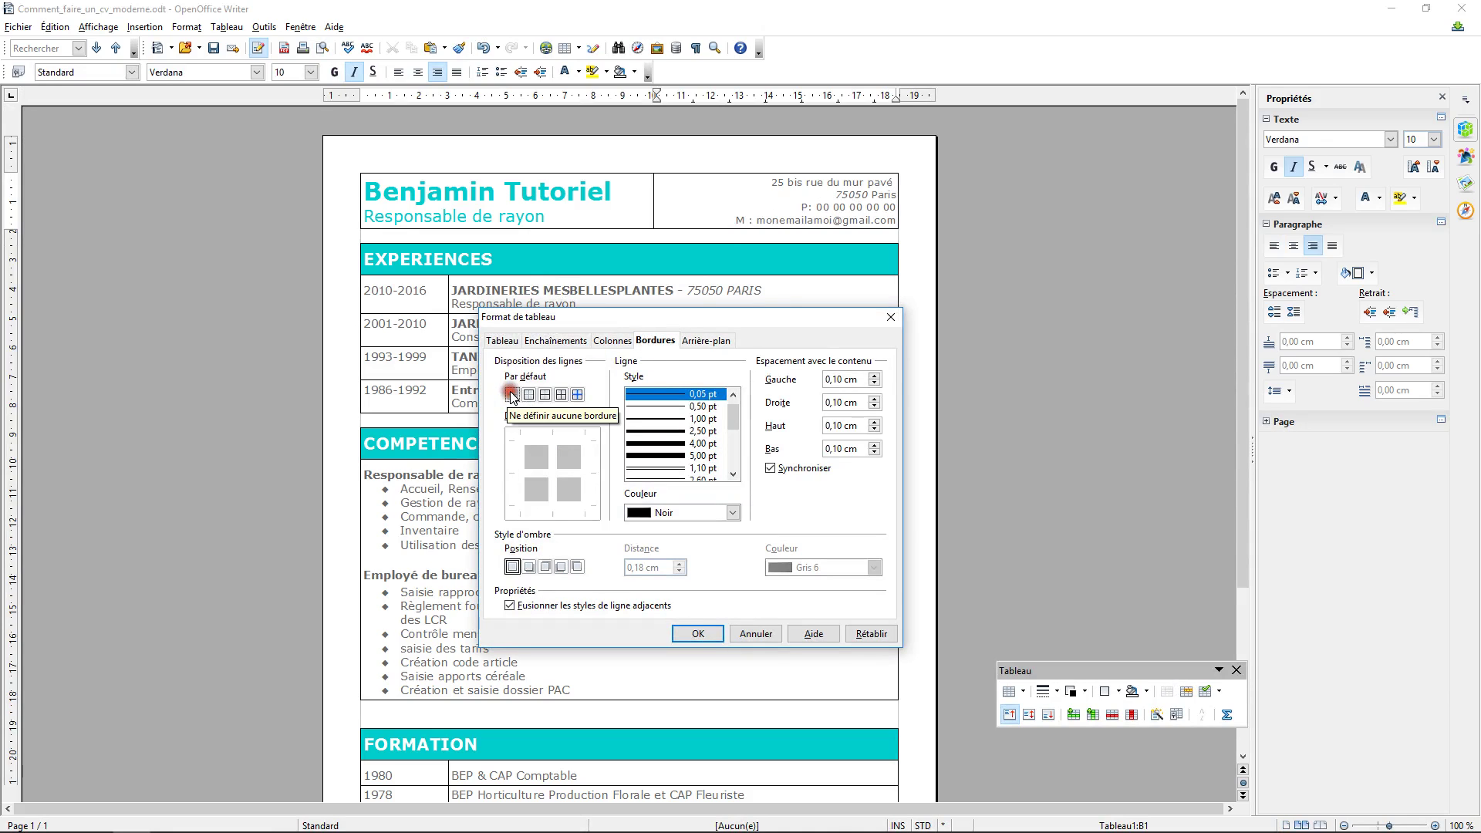
{"action": "left_click", "coordinate": [509, 395]}
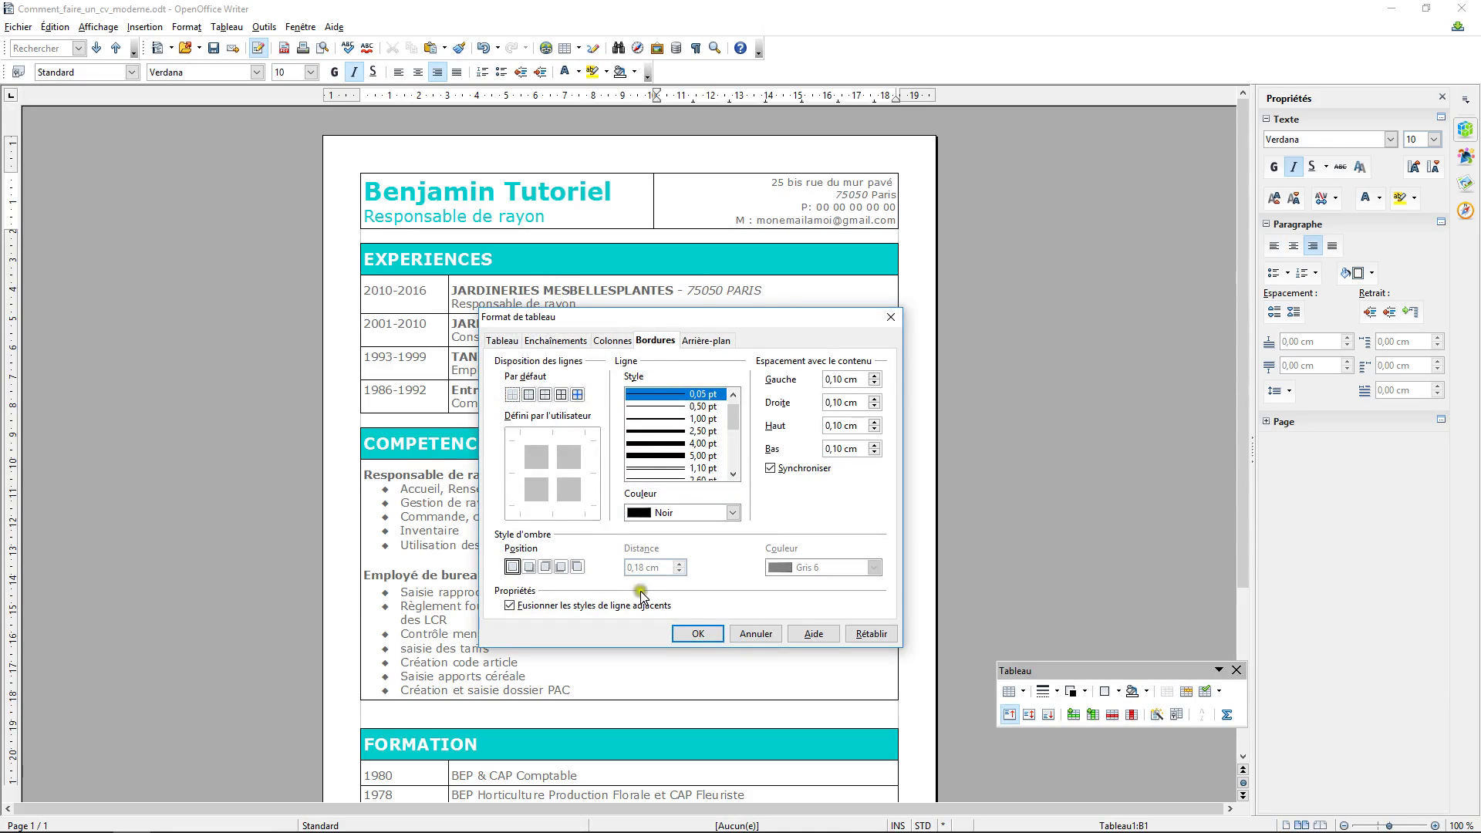
{"action": "left_click", "coordinate": [682, 634]}
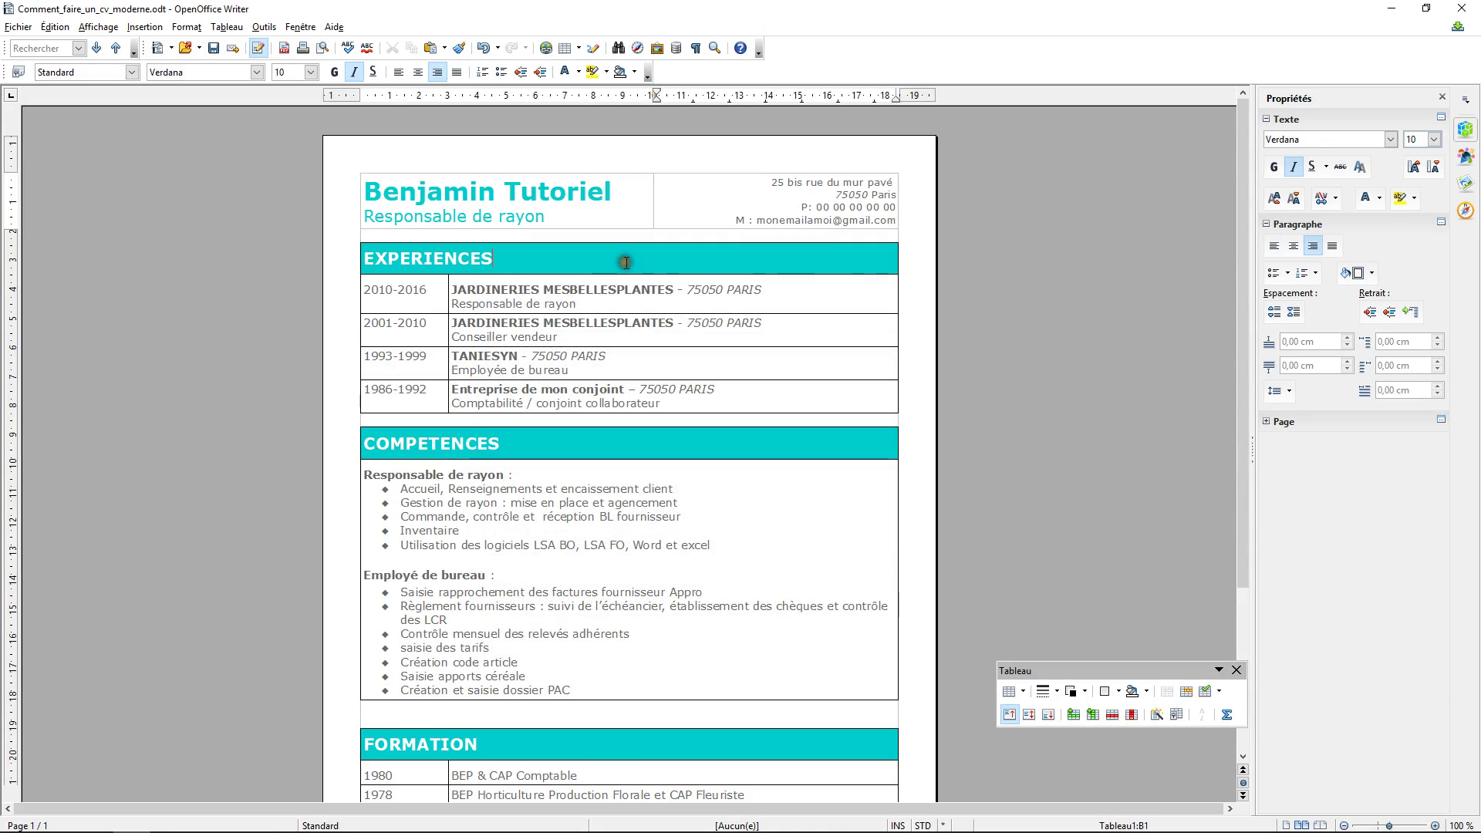
- Remove all borders from the EXPERIENCES table
{"action": "right_click", "coordinate": [798, 330]}
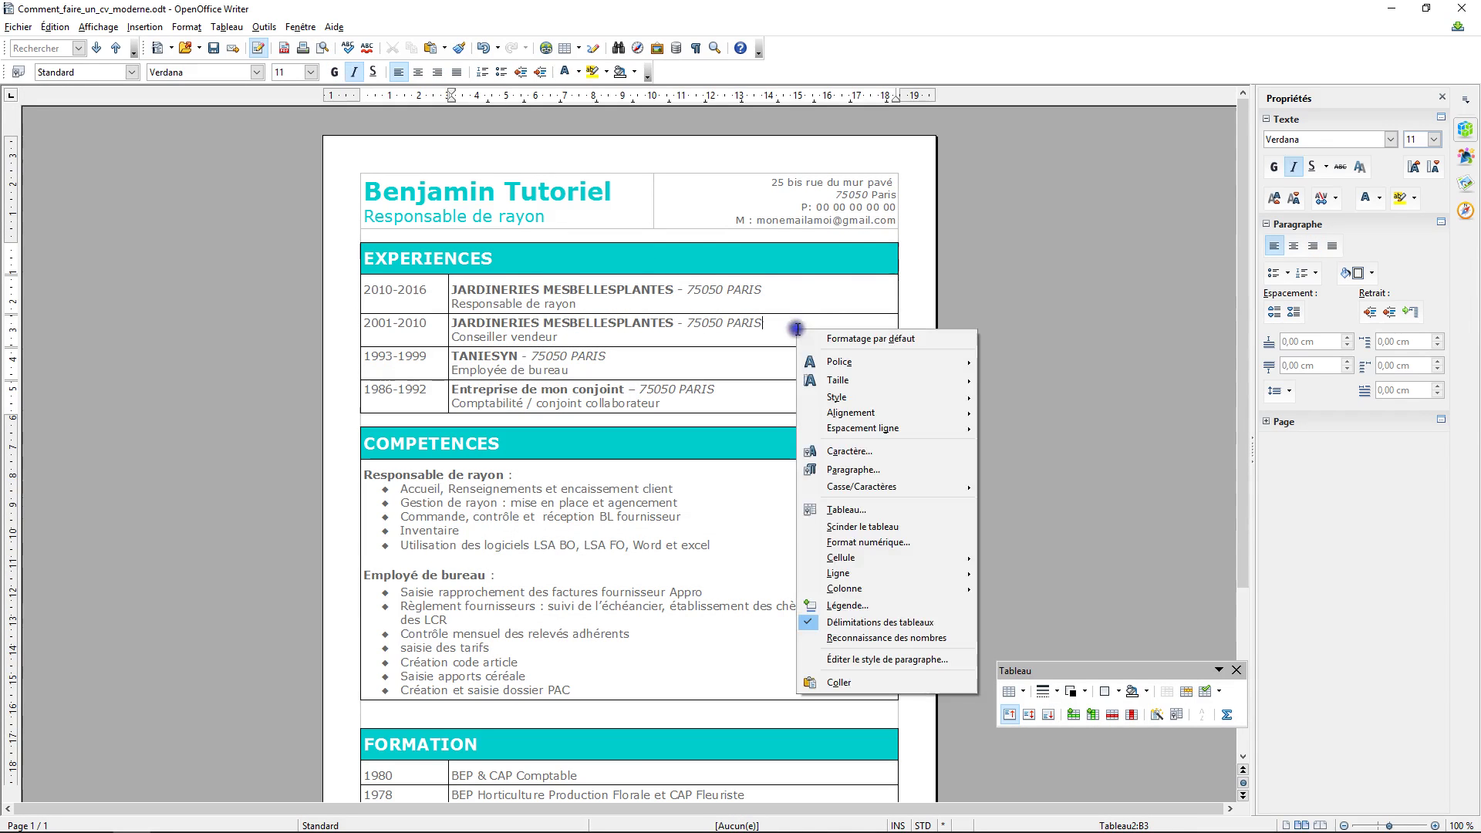
{"action": "left_click", "coordinate": [846, 510]}
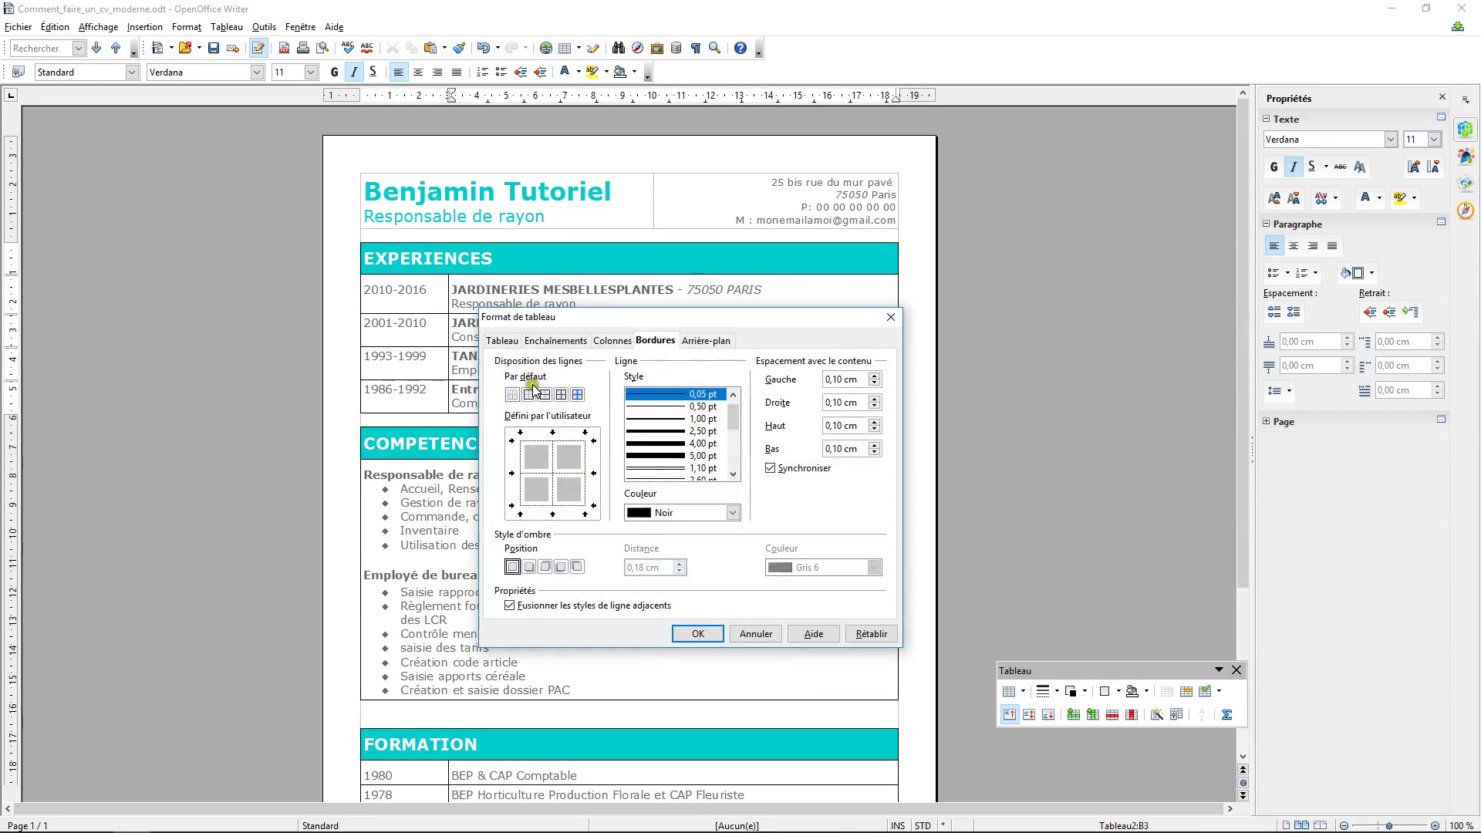
{"action": "left_click", "coordinate": [511, 395]}
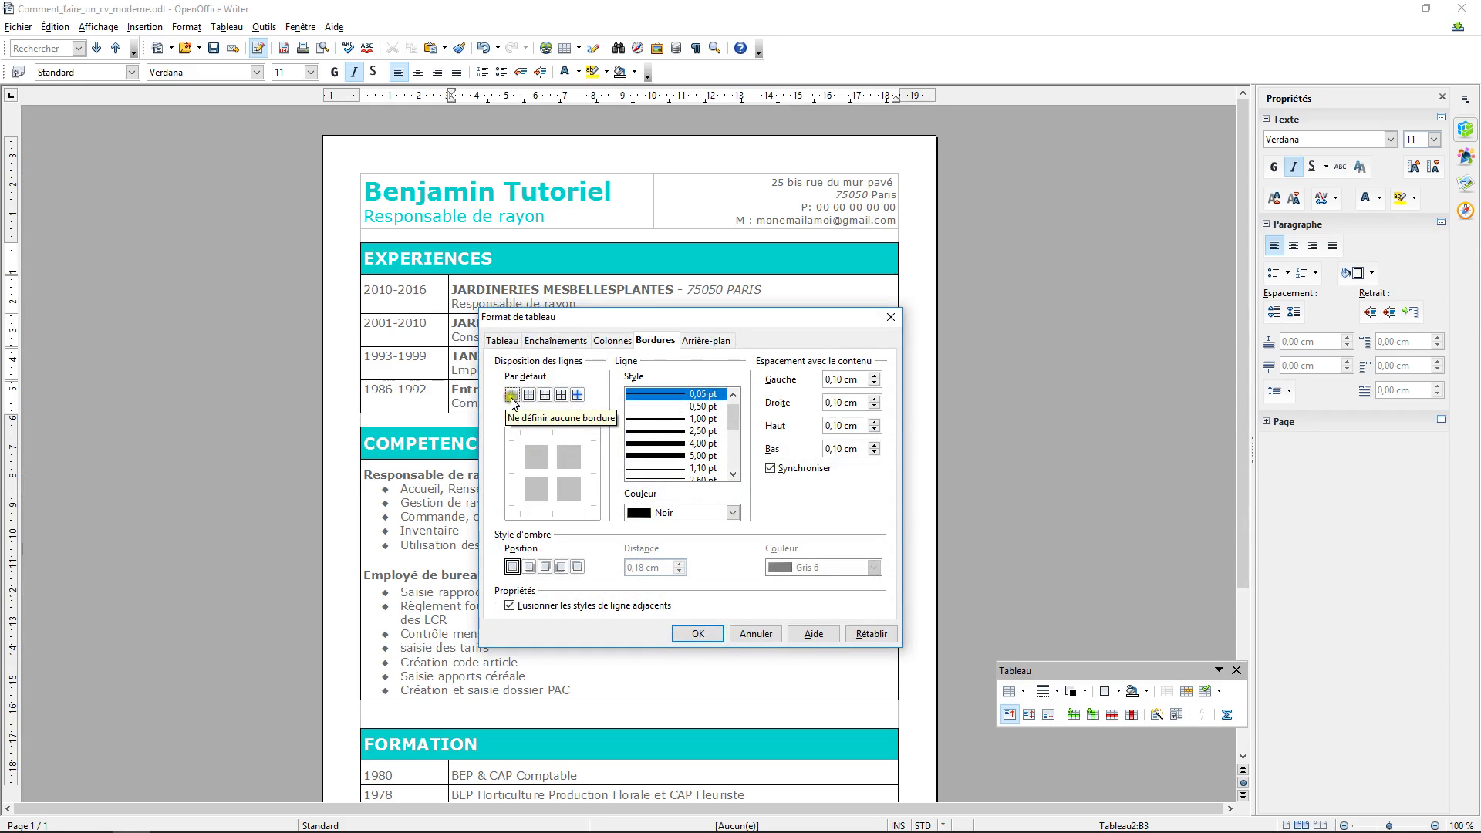
{"action": "left_click", "coordinate": [696, 634]}
- Remove all borders from the COMPETENCES table
{"action": "right_click", "coordinate": [634, 449]}
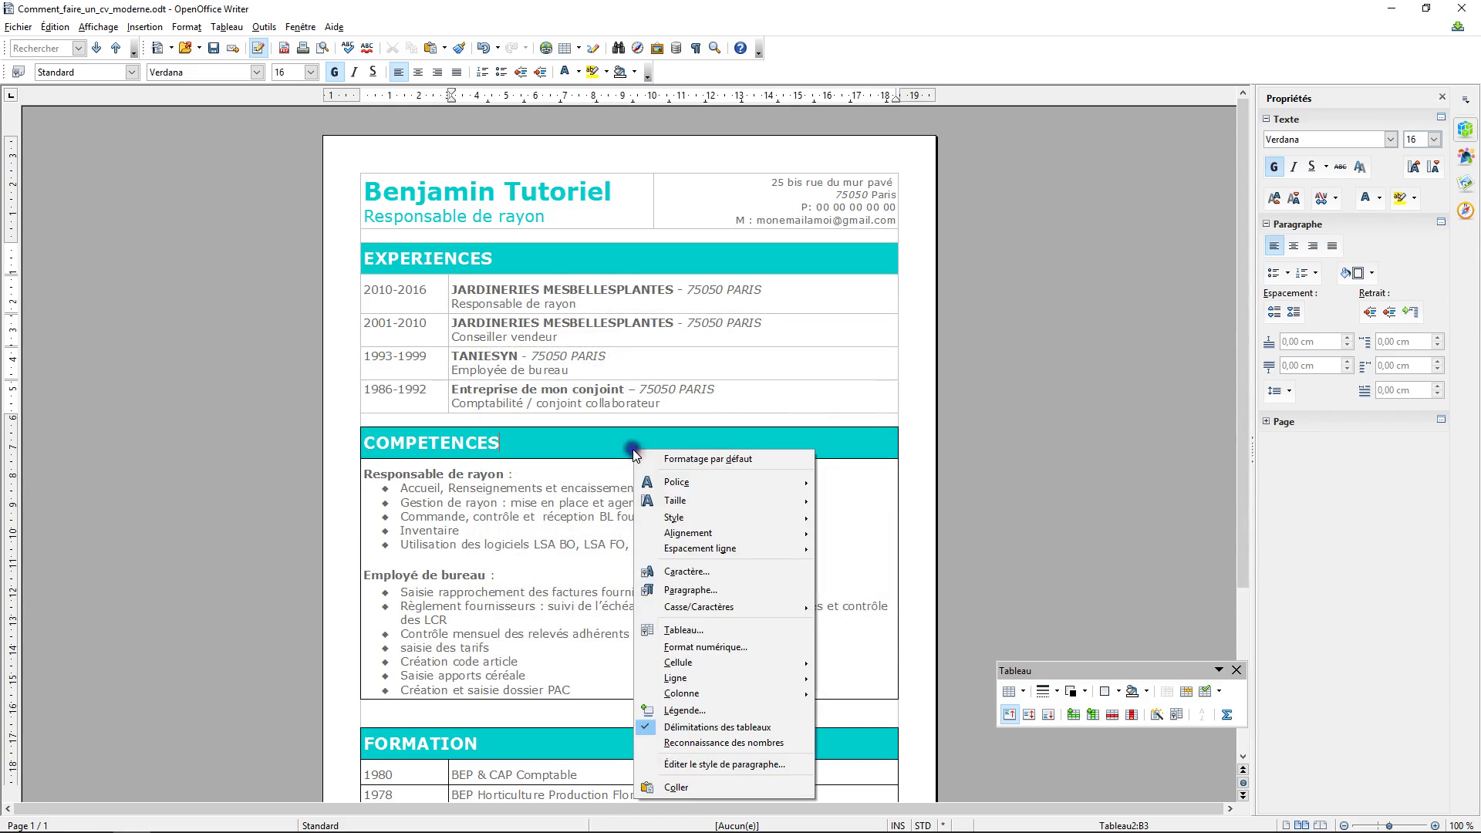
{"action": "left_click", "coordinate": [683, 630]}
{"action": "left_click", "coordinate": [511, 395]}
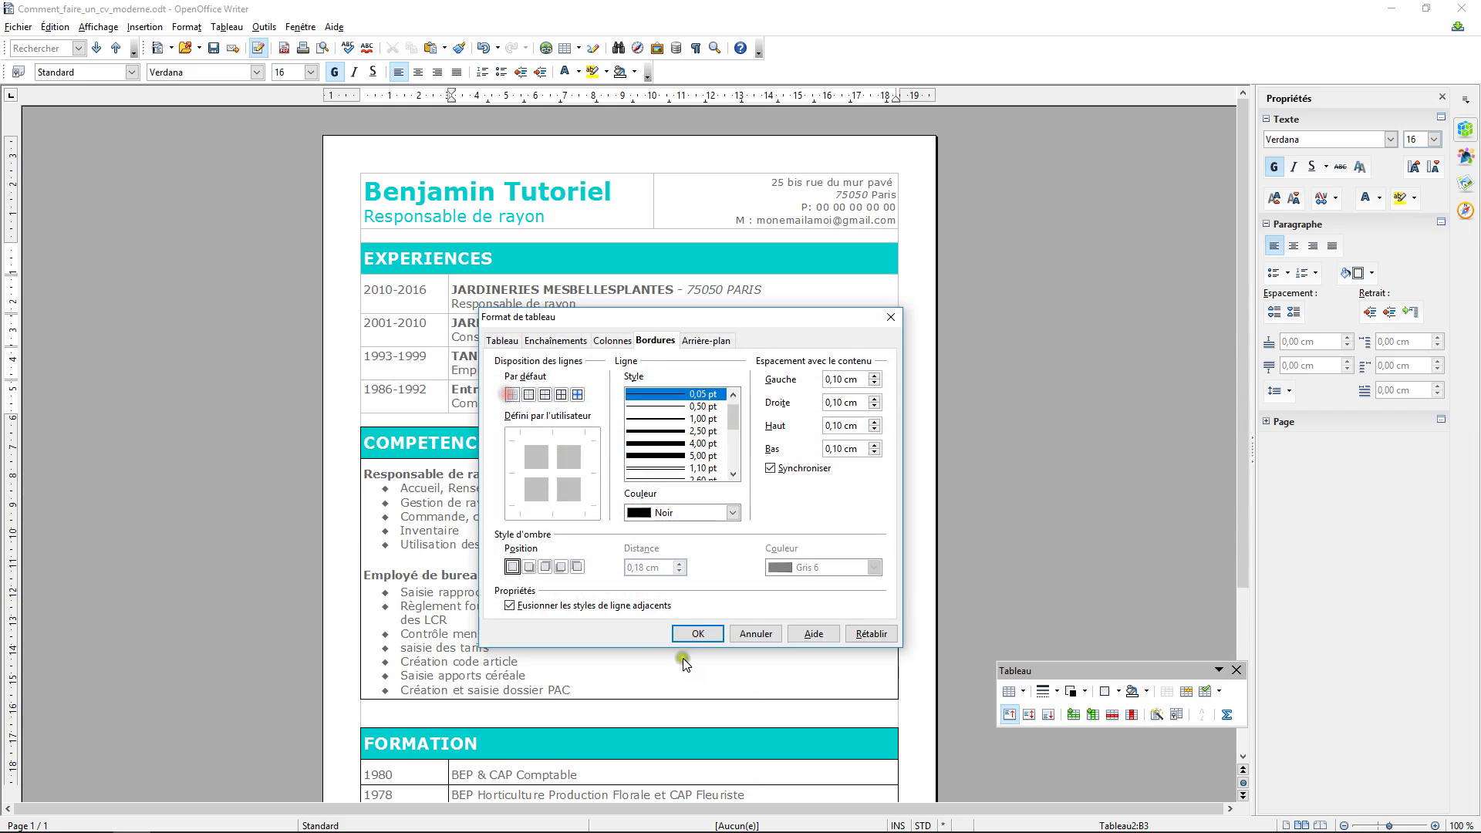
{"action": "left_click", "coordinate": [697, 633]}
- Remove all borders from the FORMATION table
{"action": "scroll", "coordinate": [648, 638], "scroll_direction": "down", "scroll_amount": 3}
{"action": "right_click", "coordinate": [646, 640]}
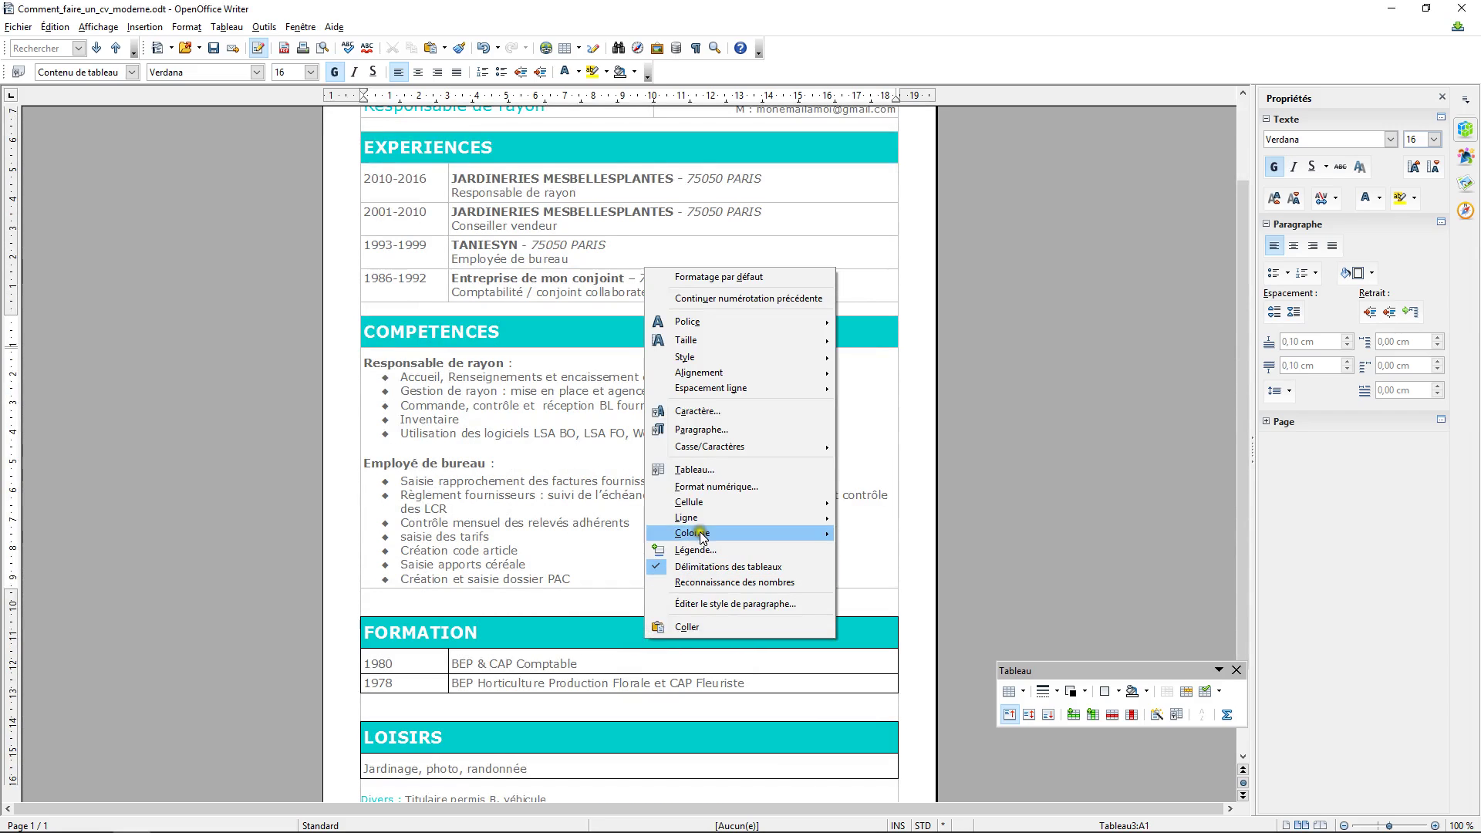
{"action": "left_click", "coordinate": [695, 469]}
{"action": "left_click", "coordinate": [510, 395]}
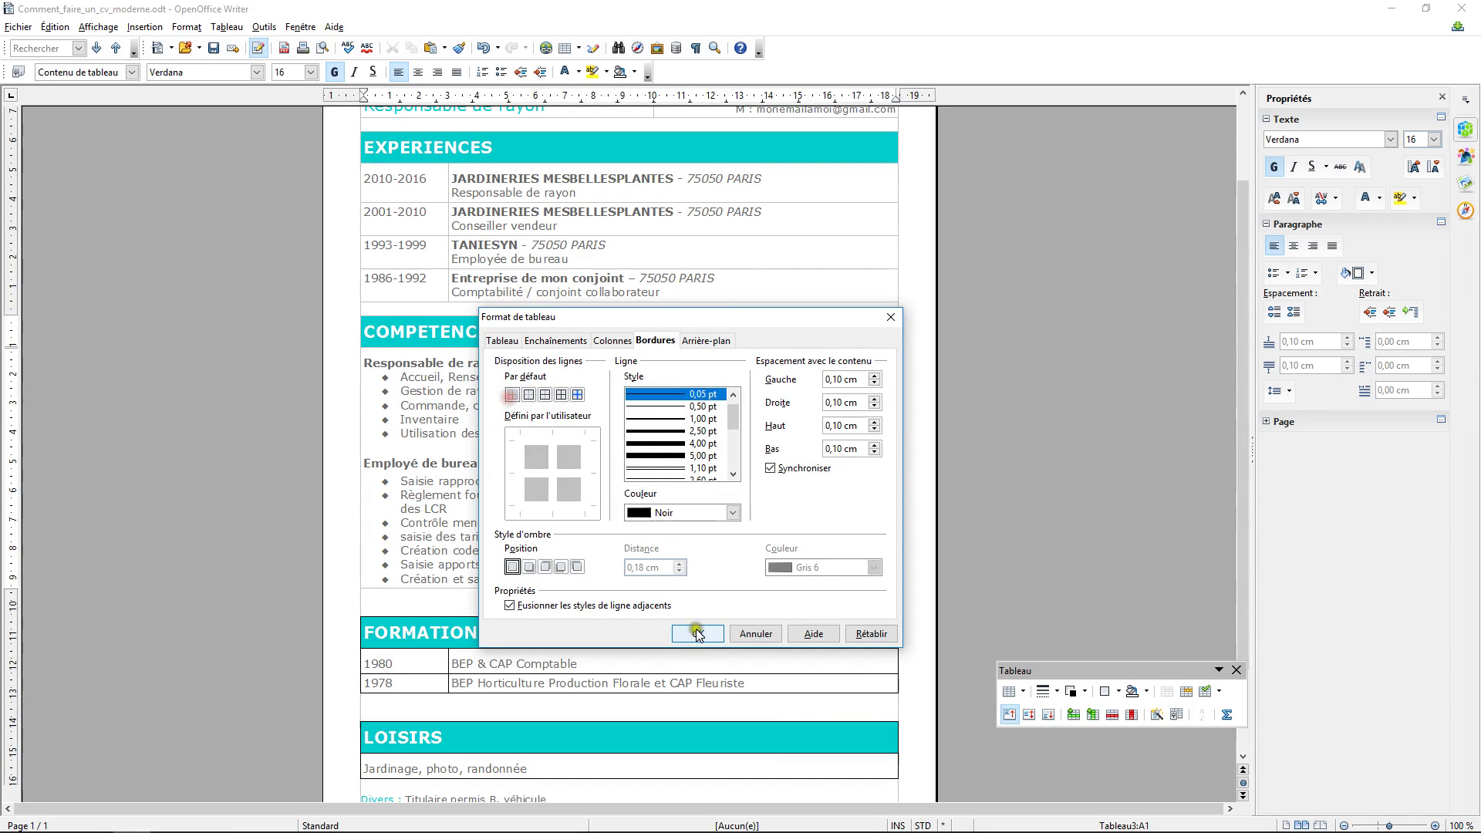
{"action": "left_click", "coordinate": [697, 634]}
- Remove all borders from the LOISIRS table
{"action": "scroll", "coordinate": [617, 626], "scroll_direction": "down", "scroll_amount": 3}
{"action": "right_click", "coordinate": [603, 619]}
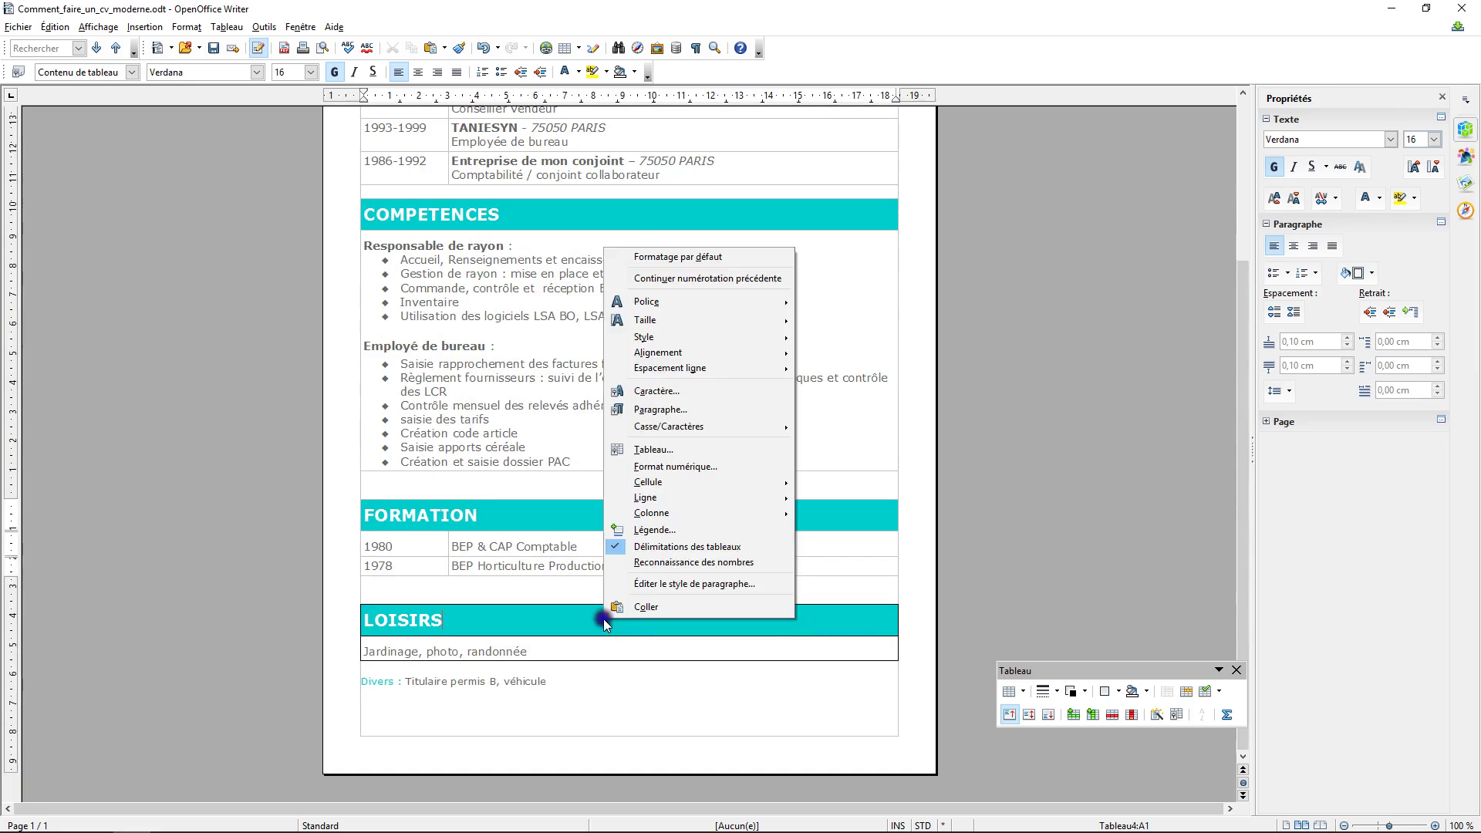
{"action": "left_click", "coordinate": [648, 451]}
{"action": "left_click", "coordinate": [511, 395]}
{"action": "left_click", "coordinate": [698, 633]}
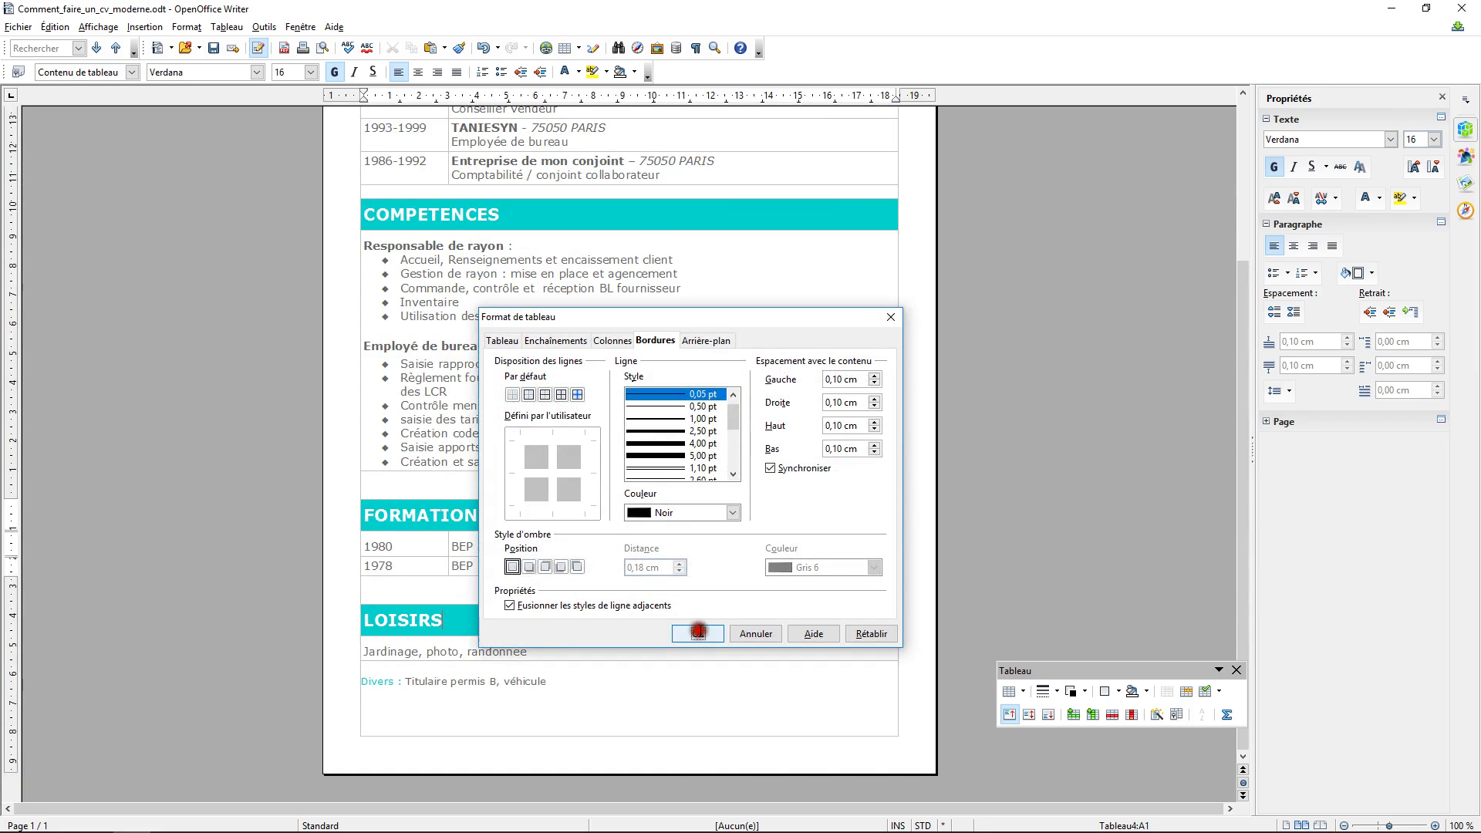
- Look over the borderless CV and open its page preview to check the final layout
{"action": "scroll", "coordinate": [618, 472], "scroll_direction": "up", "scroll_amount": 3}
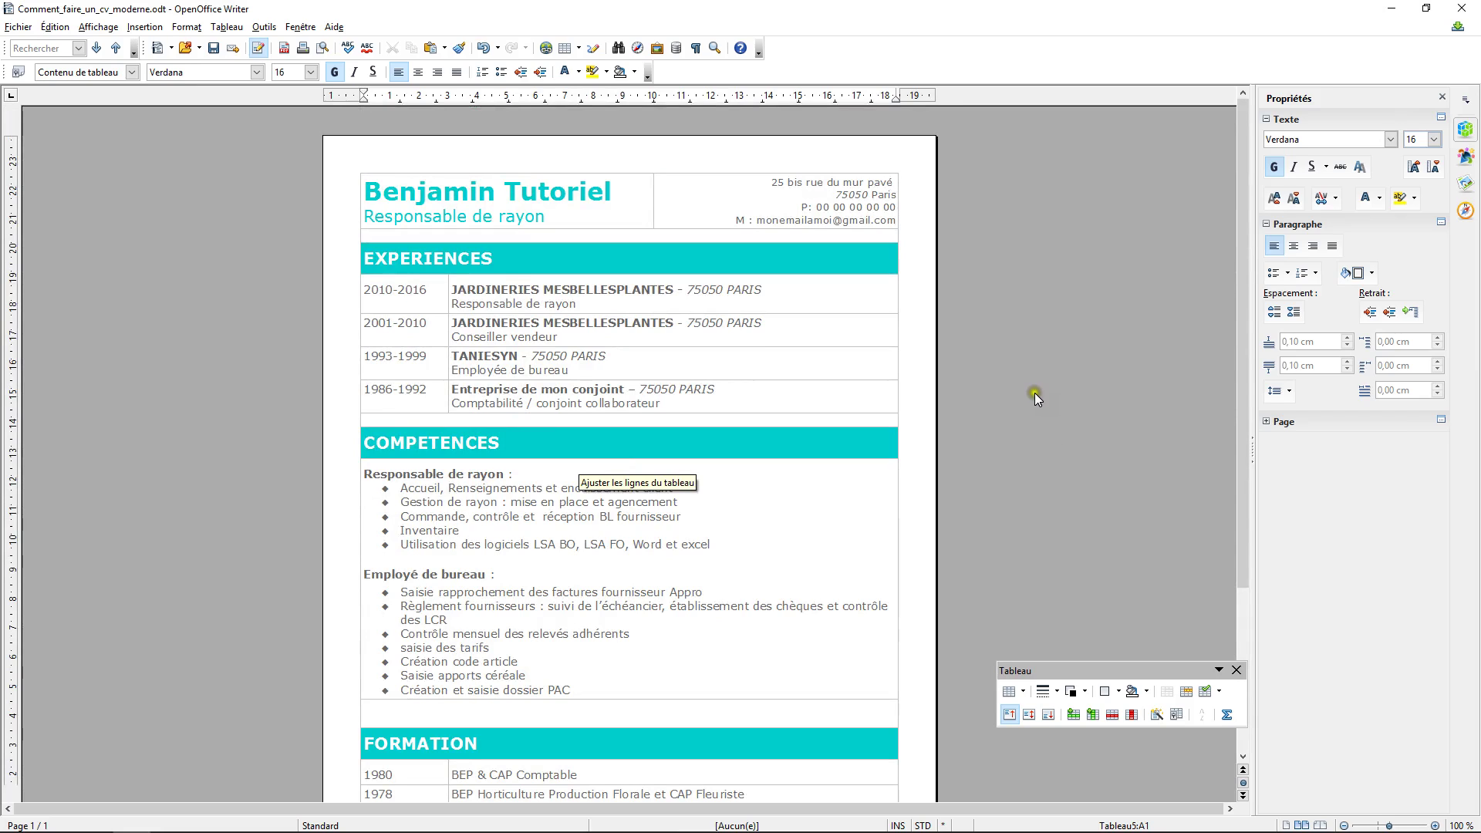
{"action": "scroll", "coordinate": [1035, 392], "scroll_direction": "down", "scroll_amount": 5}
{"action": "scroll", "coordinate": [970, 378], "scroll_direction": "up", "scroll_amount": 5}
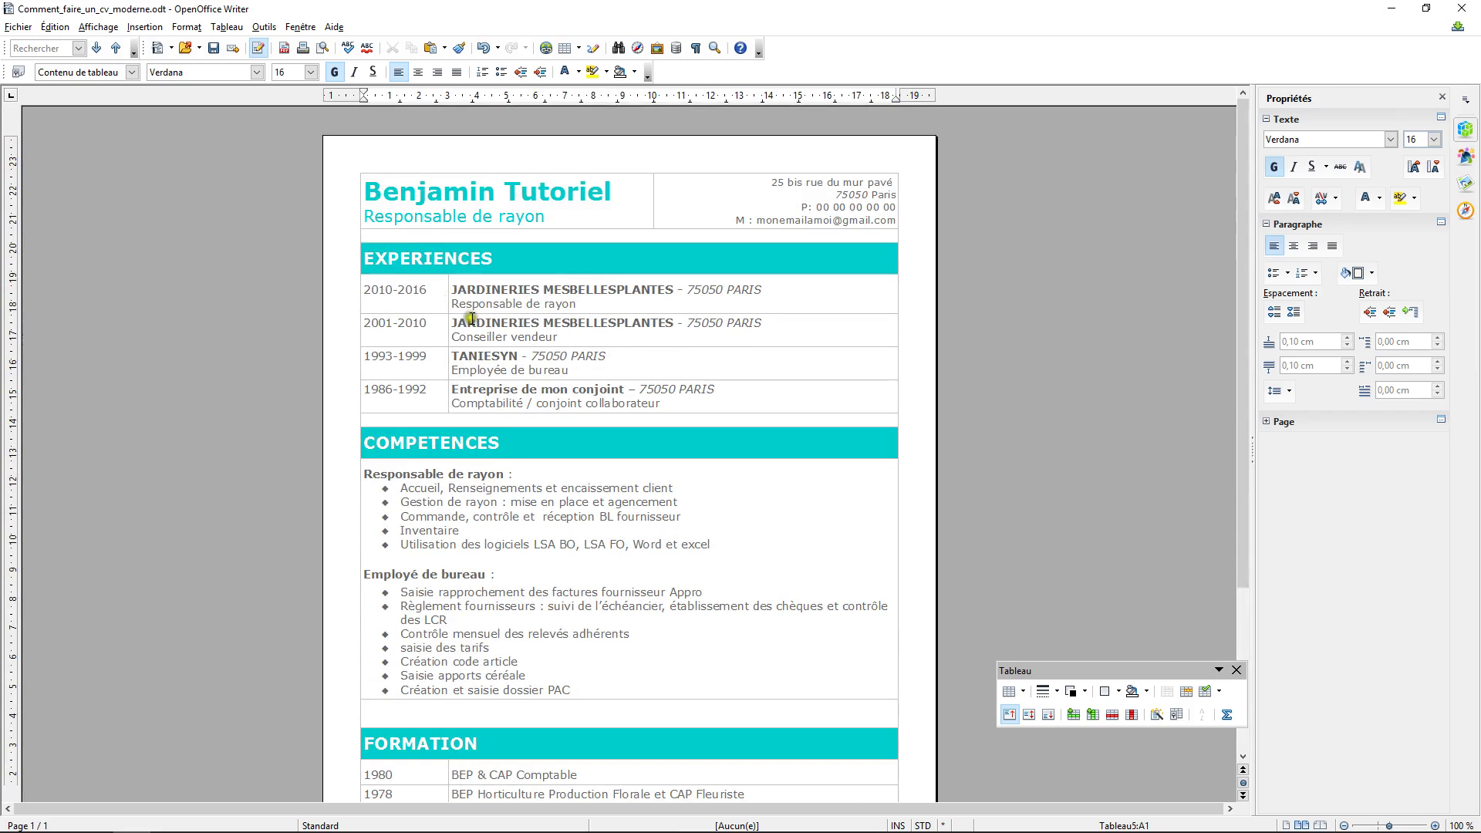
{"action": "left_click", "coordinate": [18, 27]}
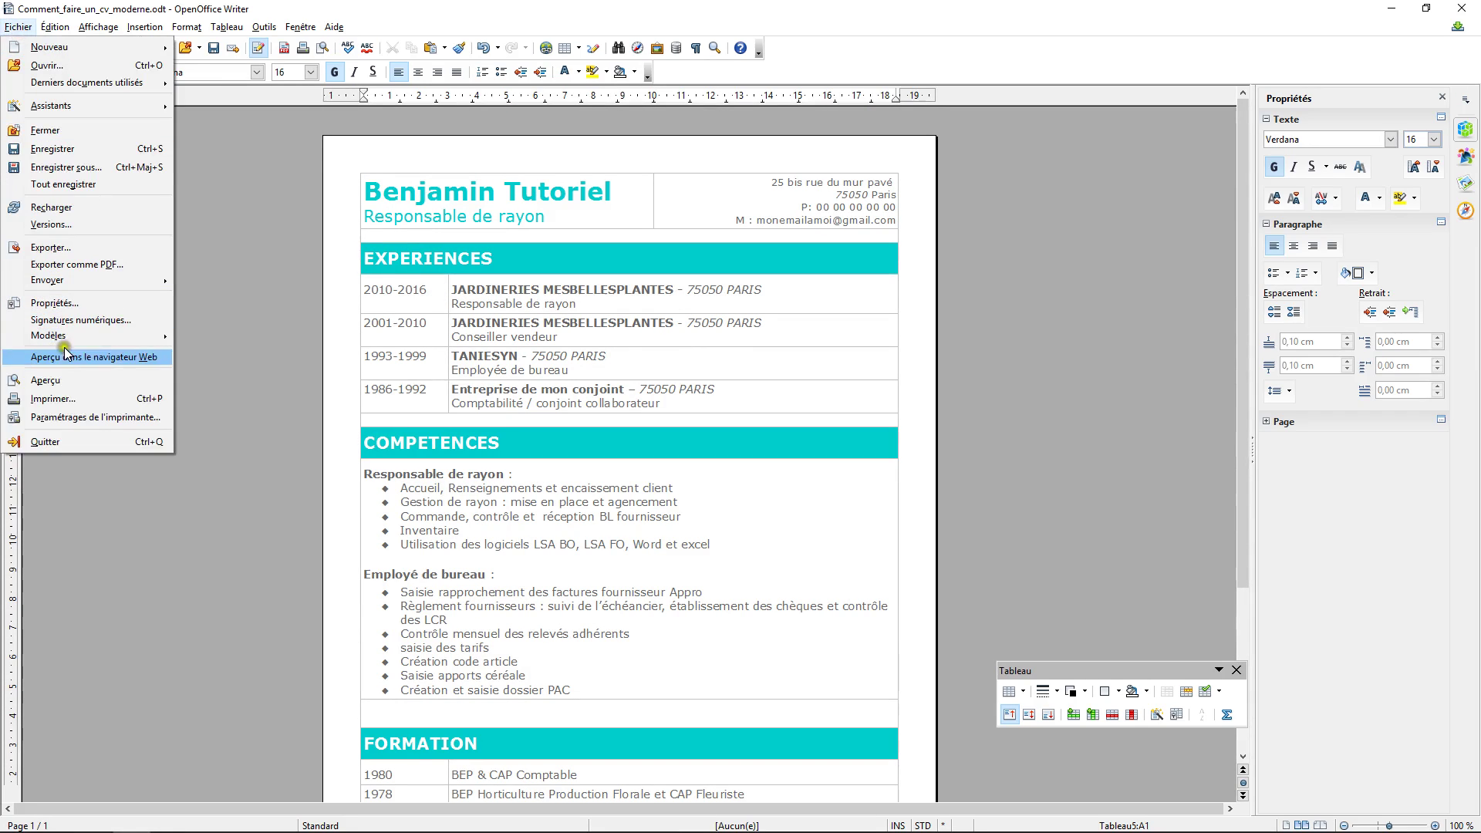
{"action": "left_click", "coordinate": [46, 380]}
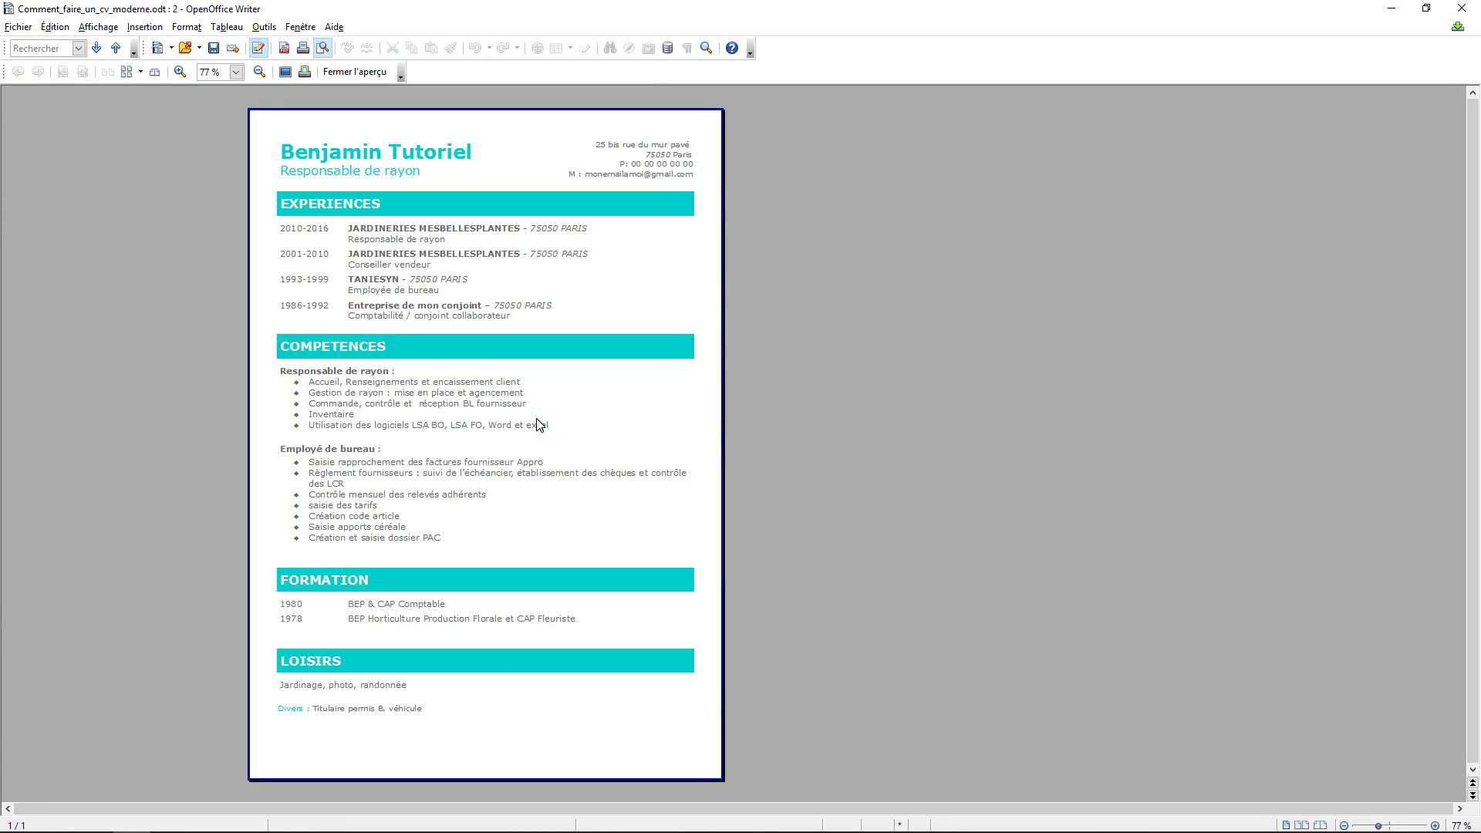